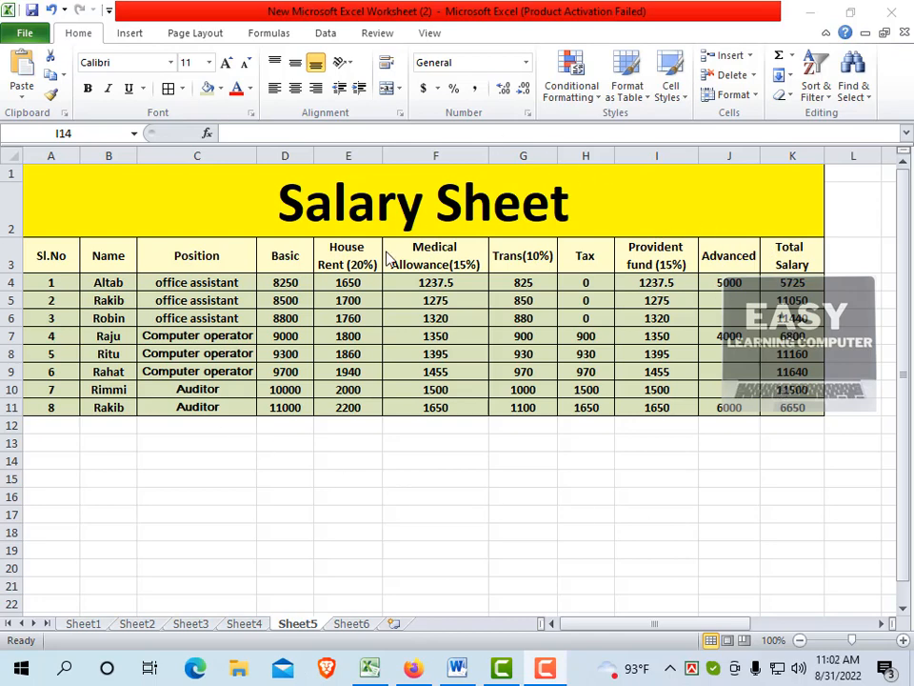
Insert a new blank worksheet, check the finished salary table on Sheet5 as reference, and return to the new sheet
{"action": "left_click", "coordinate": [395, 627]}
{"action": "left_click", "coordinate": [396, 625]}
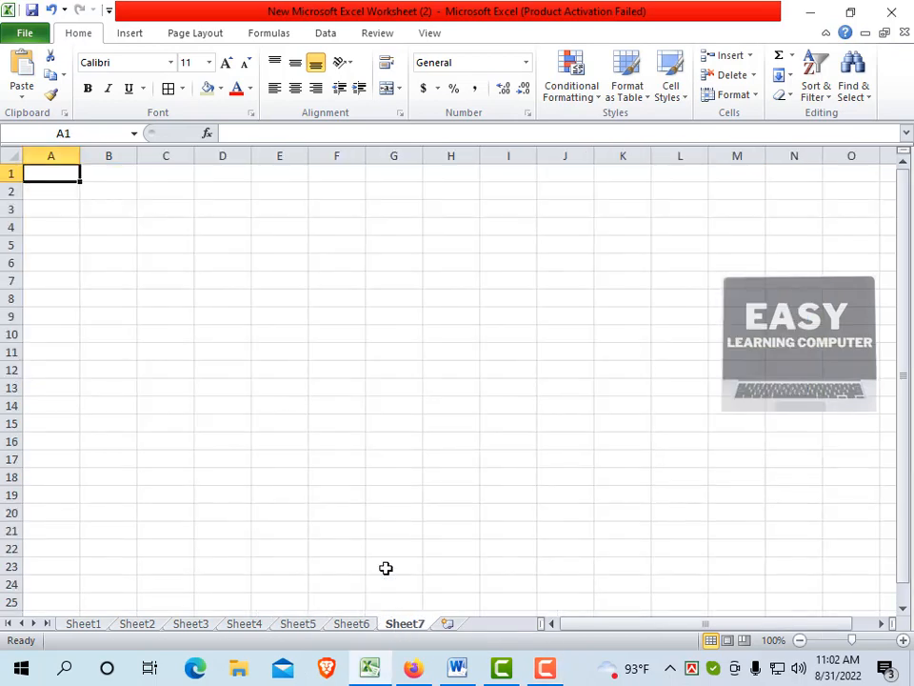
{"action": "left_click", "coordinate": [313, 625]}
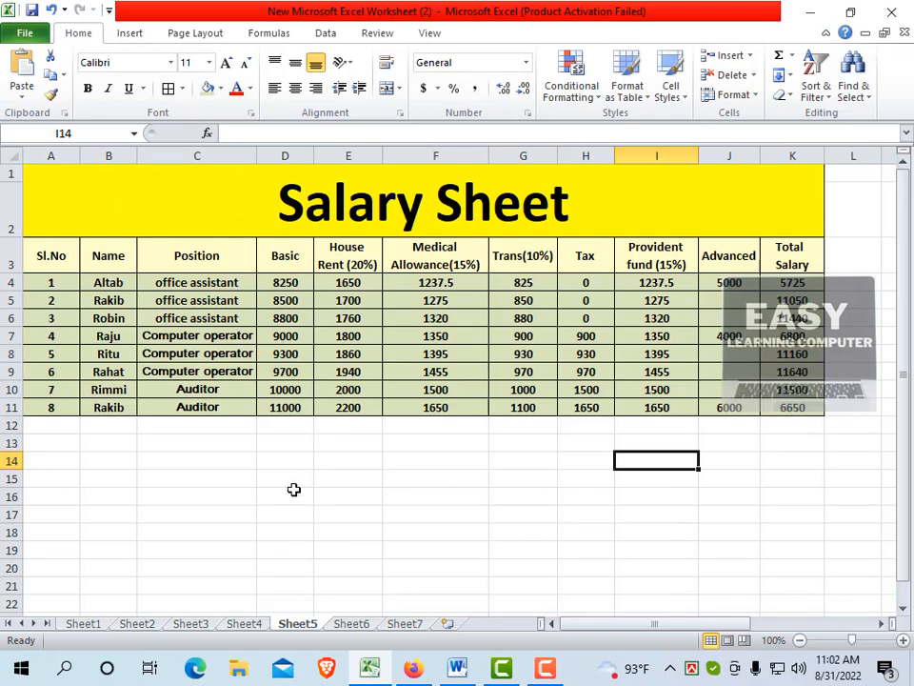
{"action": "left_click", "coordinate": [406, 624]}
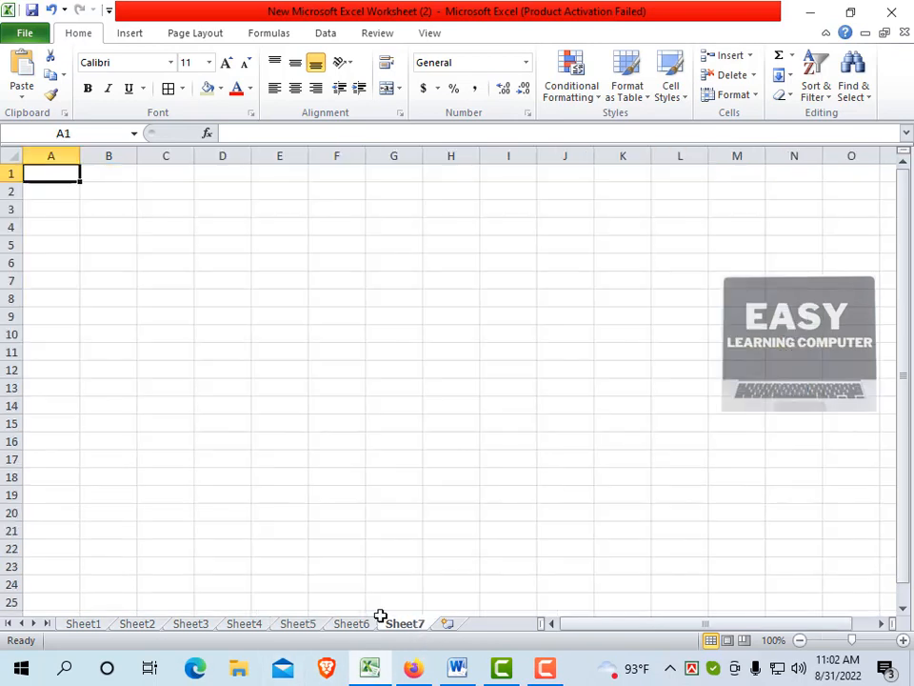
Merge and center the range A1:K2 as a title cell and make row 2 about twice as tall
{"action": "left_click", "coordinate": [50, 214]}
{"action": "left_click_drag", "start_coordinate": [41, 174], "coordinate": [625, 193]}
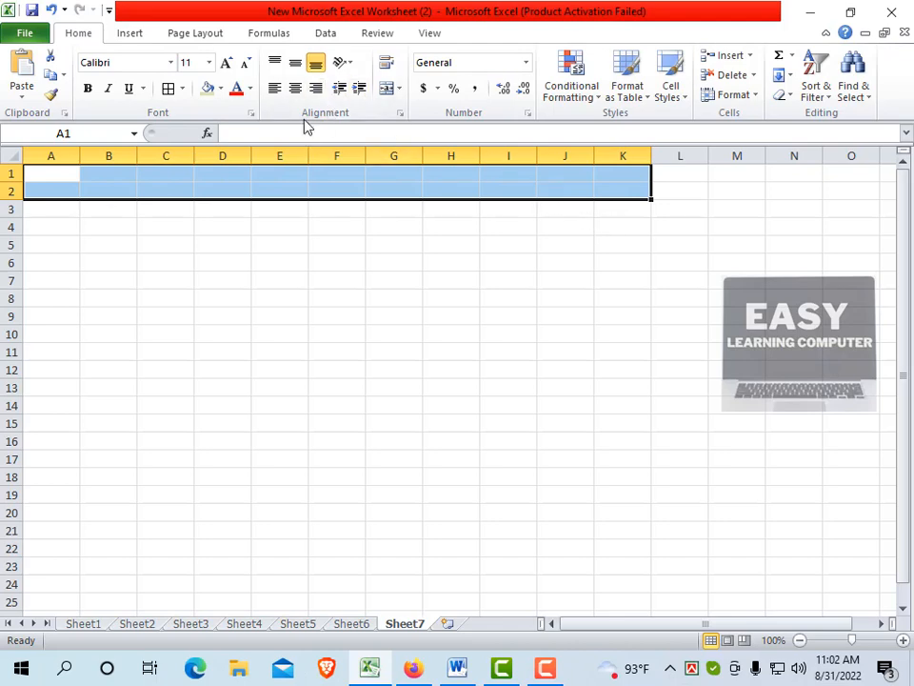
{"action": "left_click", "coordinate": [386, 91]}
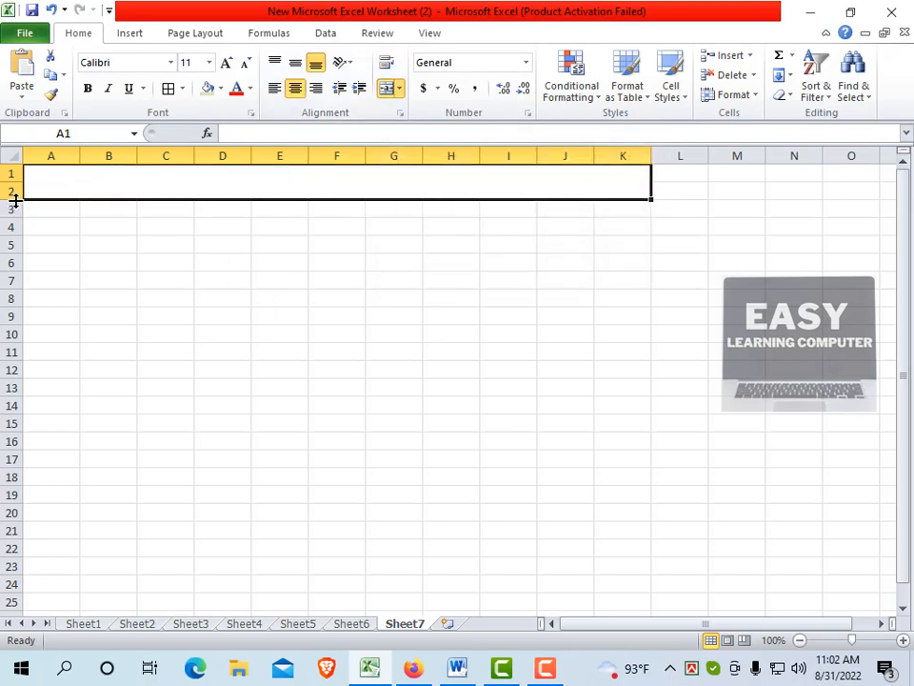
{"action": "mouse_move", "coordinate": [15, 200]}
{"action": "left_mouse_down"}
{"action": "mouse_move", "coordinate": [16, 231]}
{"action": "mouse_move", "coordinate": [16, 216]}
{"action": "left_mouse_up"}
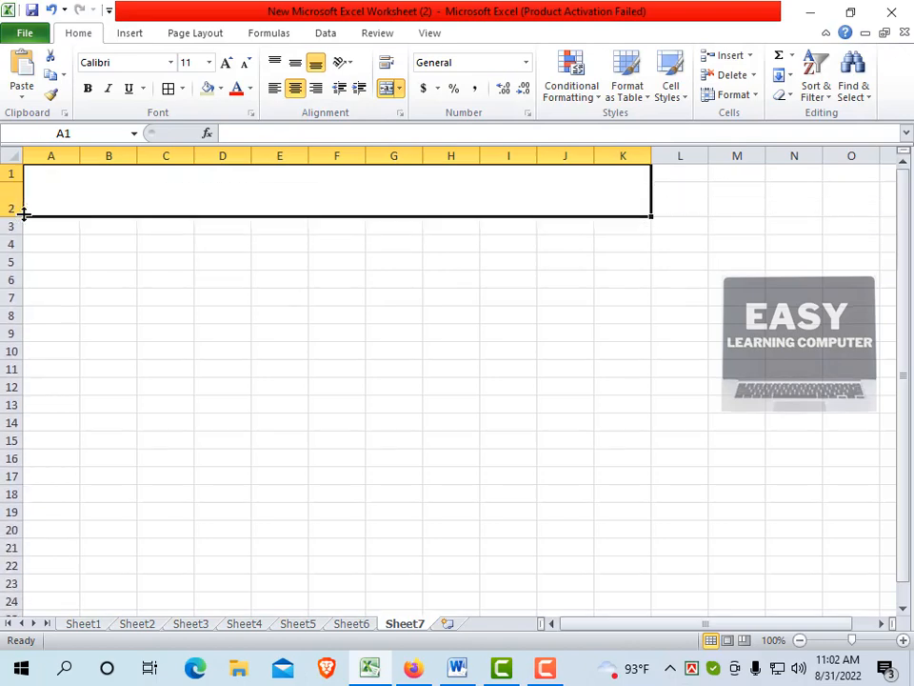
Enter "Salary Sheet" as the title in the merged cell A1
{"action": "double_click", "coordinate": [320, 198]}
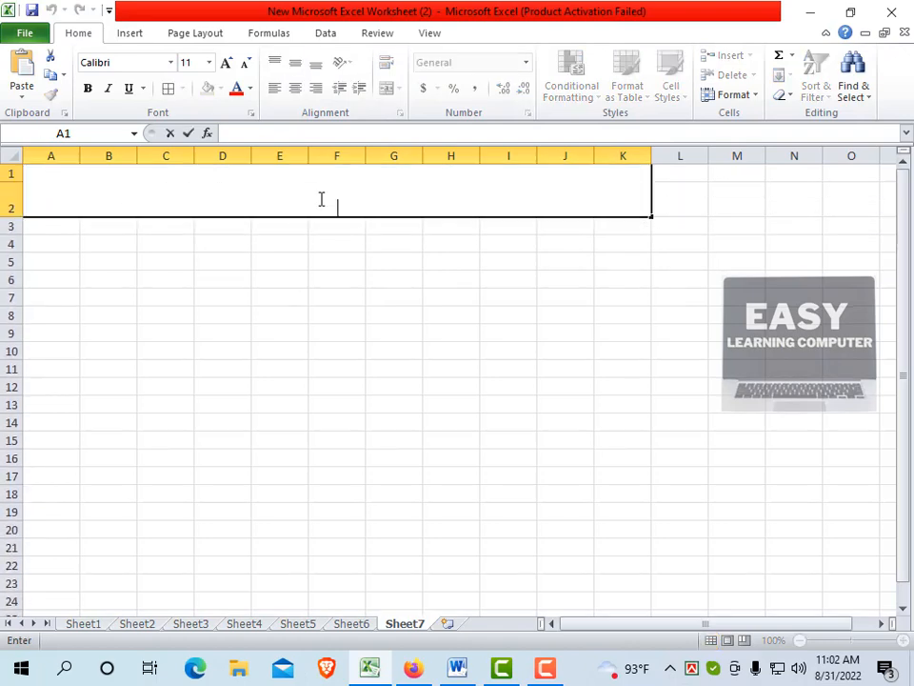
{"action": "type", "text": "Salary Sheet"}
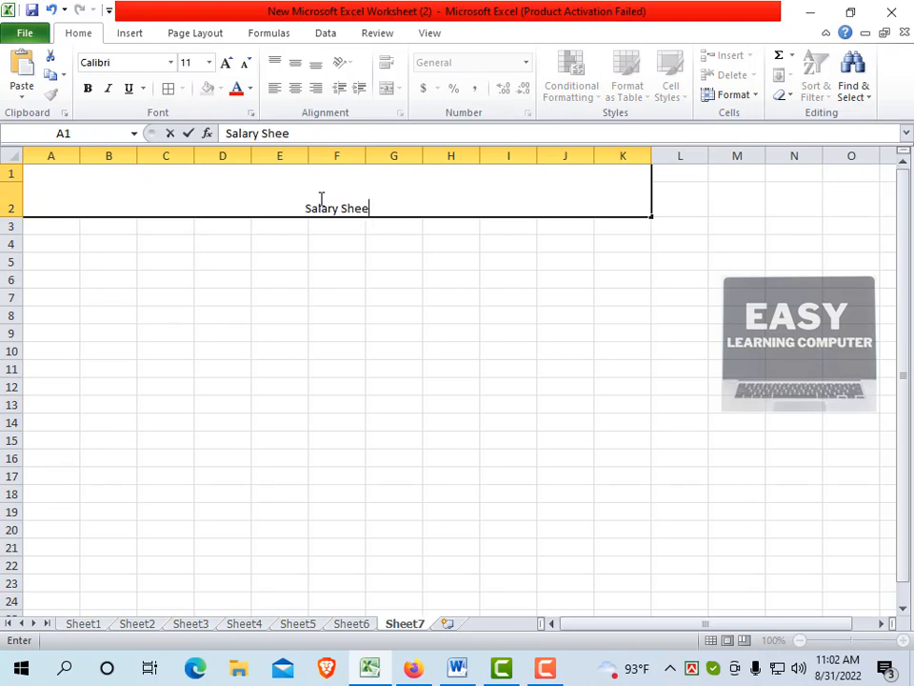
{"action": "left_click", "coordinate": [329, 240]}
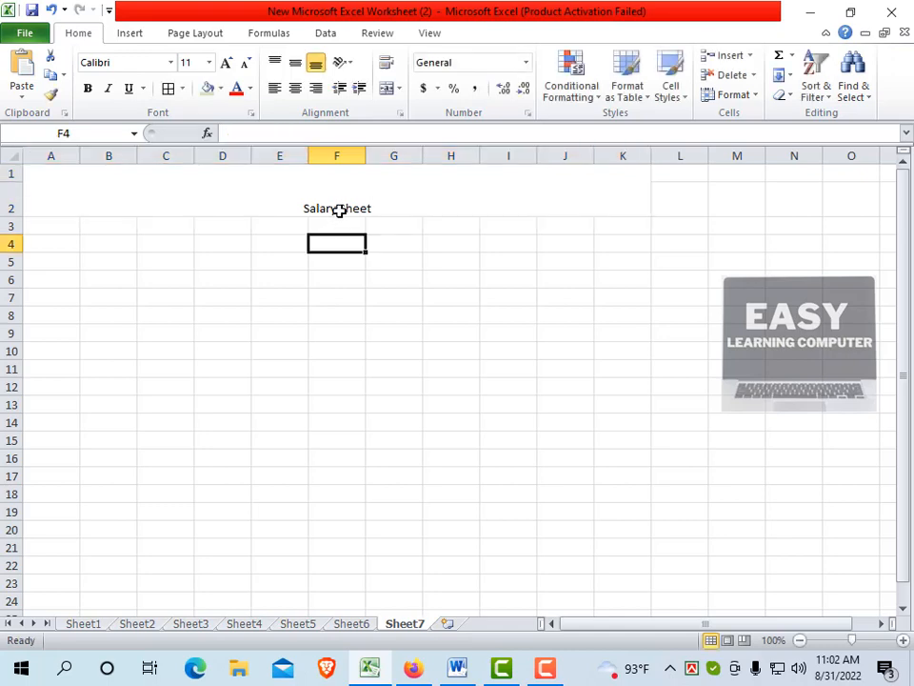
Enlarge the Salary Sheet title to font size 48 and make row 2 tall enough to hold it
{"action": "left_click", "coordinate": [347, 175]}
{"action": "left_click", "coordinate": [225, 65]}
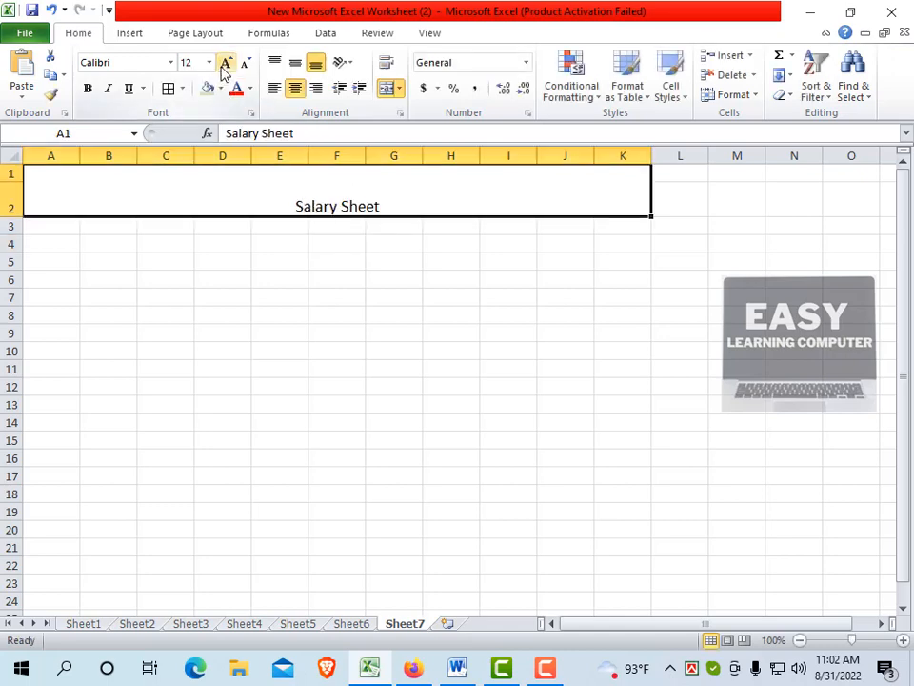
{"action": "left_click", "coordinate": [224, 65]}
{"action": "left_click", "coordinate": [224, 65]}
{"action": "left_click", "coordinate": [225, 65]}
{"action": "left_click", "coordinate": [225, 65]}
{"action": "left_click", "coordinate": [225, 64]}
{"action": "left_click", "coordinate": [224, 64]}
{"action": "left_click", "coordinate": [225, 64]}
{"action": "left_click", "coordinate": [225, 65]}
{"action": "left_click", "coordinate": [225, 65]}
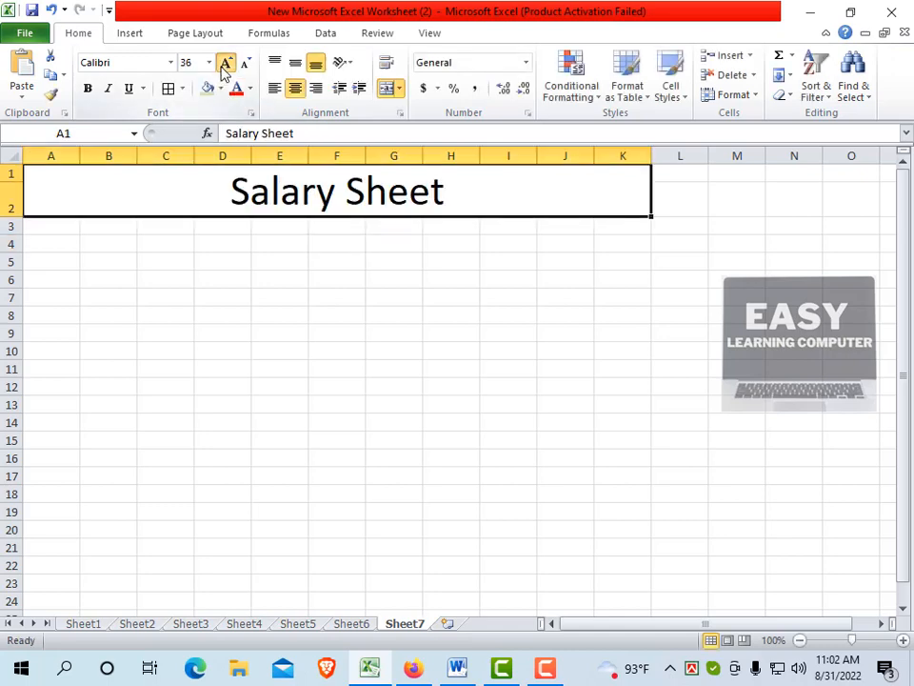
{"action": "left_click", "coordinate": [225, 65]}
{"action": "left_click", "coordinate": [246, 65]}
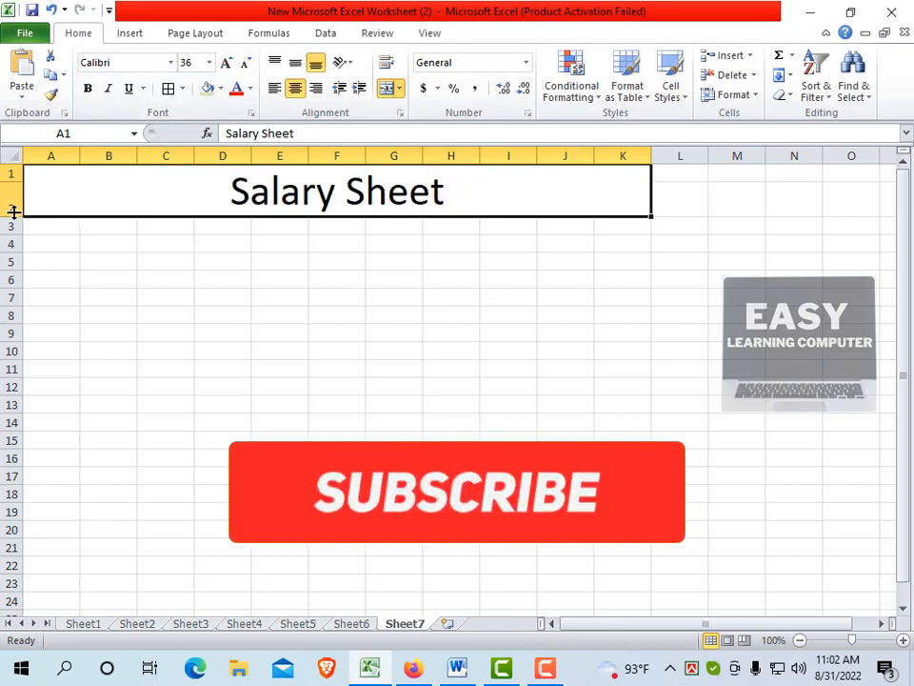
{"action": "left_click_drag", "start_coordinate": [11, 217], "coordinate": [11, 238]}
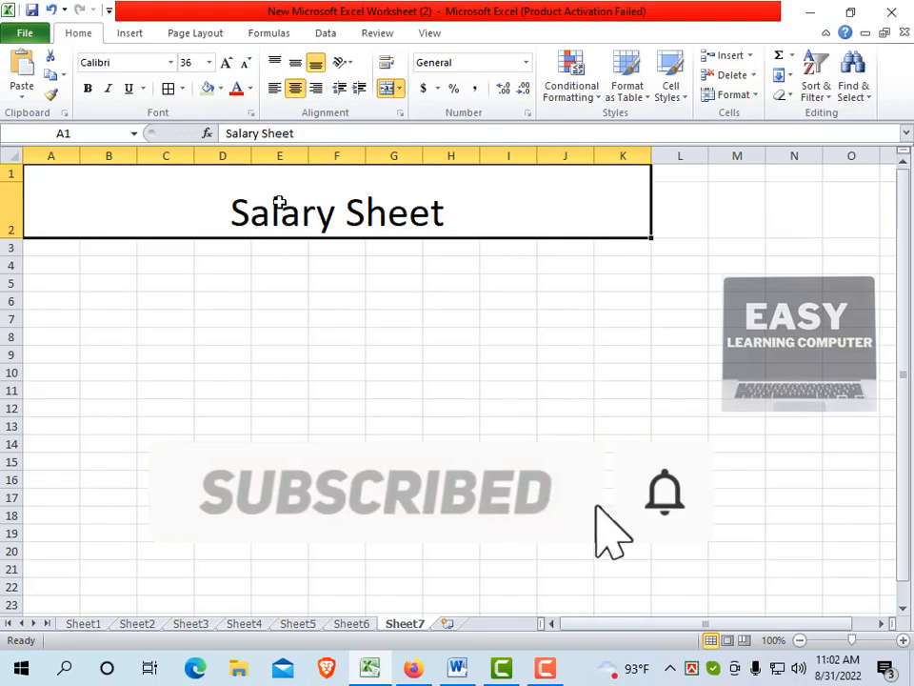
{"action": "left_click", "coordinate": [227, 62]}
{"action": "left_click", "coordinate": [227, 63]}
{"action": "left_click", "coordinate": [245, 63]}
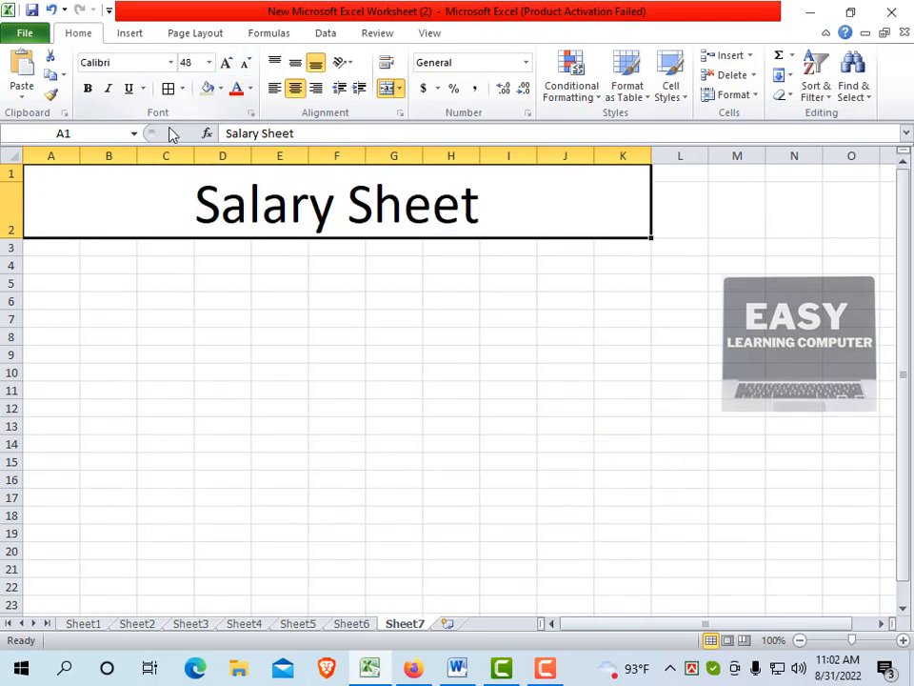
Make the Salary Sheet title bold and fill its merged cell with the standard yellow color
{"action": "left_click", "coordinate": [86, 88]}
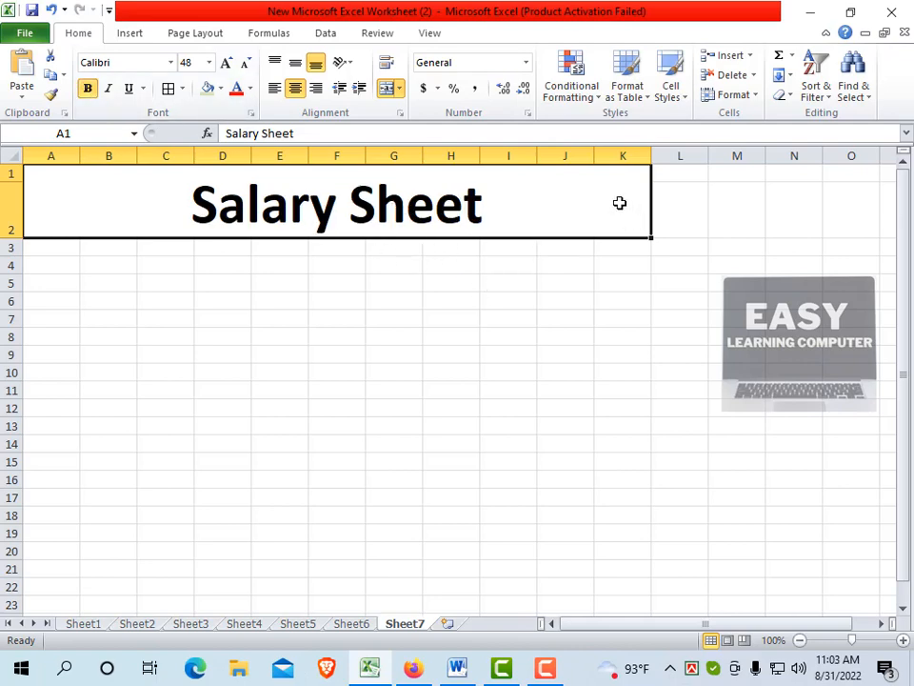
{"action": "left_click", "coordinate": [220, 89]}
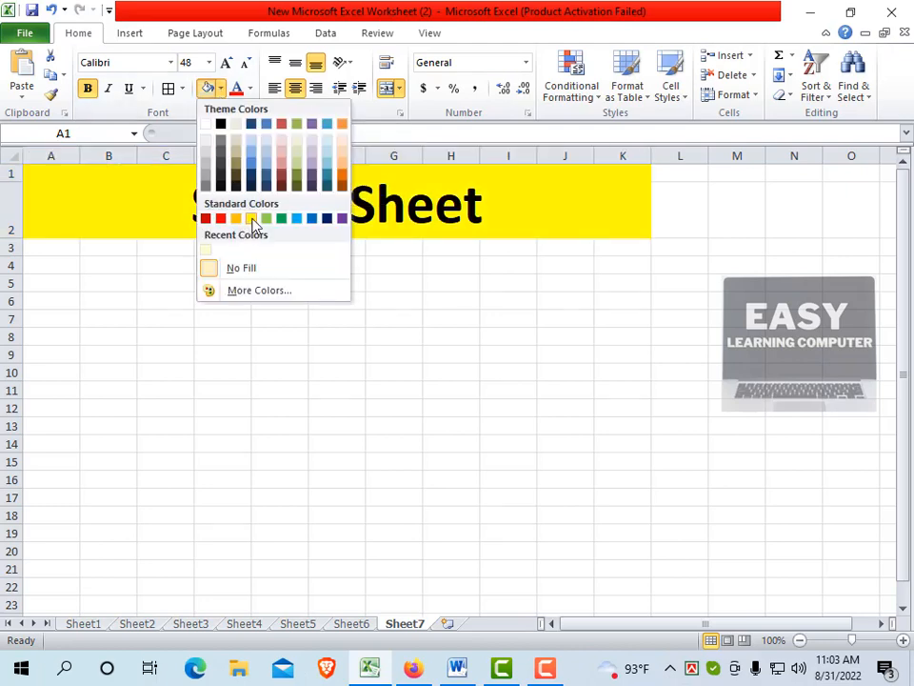
{"action": "left_click", "coordinate": [251, 219]}
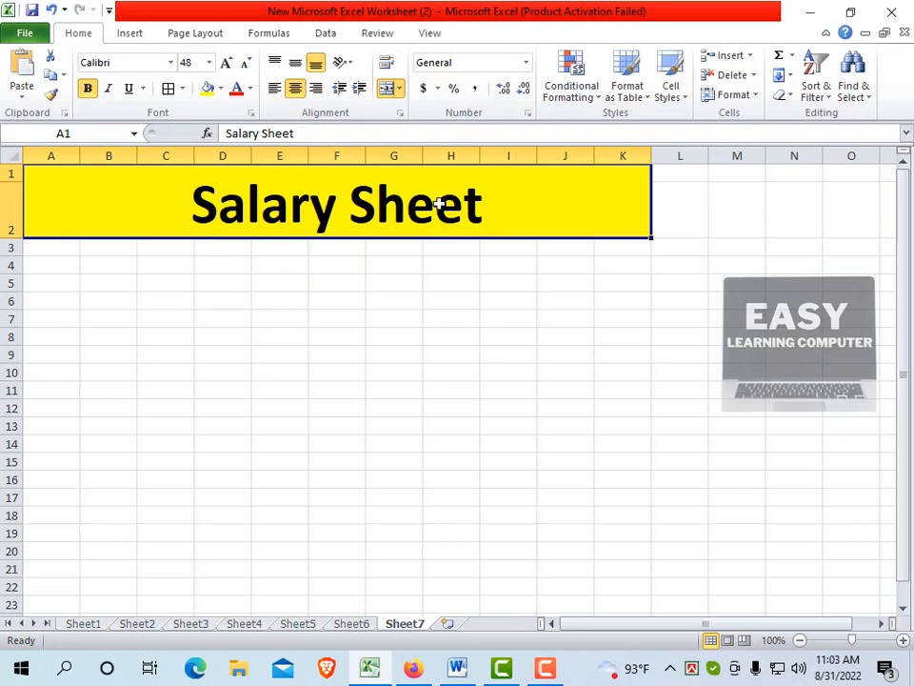
Copy the header row A3:K3, from Sl.No to Total Salary, from Sheet5 and paste it at A3 of Sheet7
{"action": "left_click", "coordinate": [299, 628]}
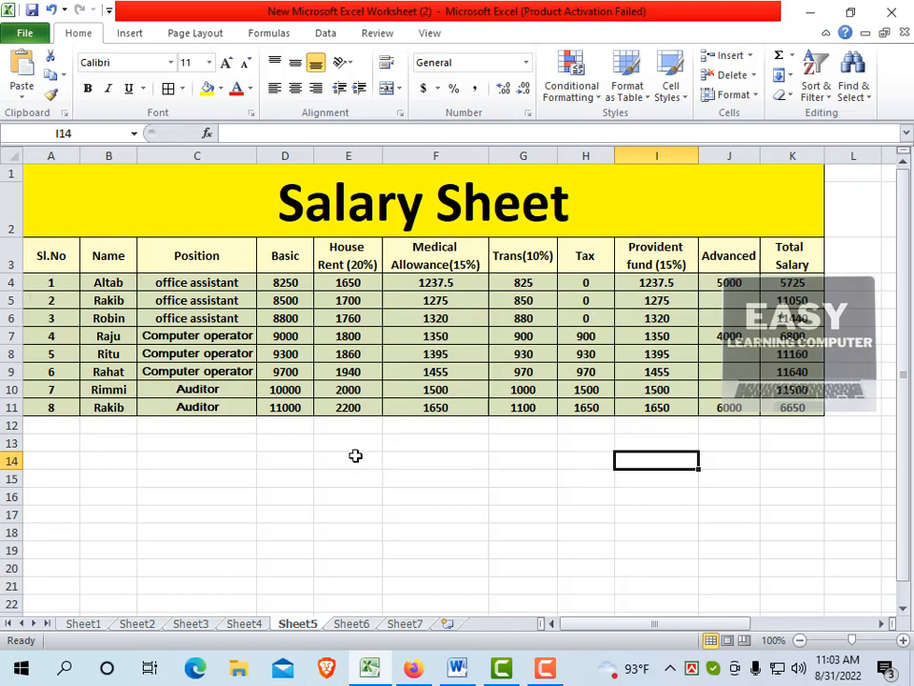
{"action": "left_click", "coordinate": [357, 428]}
{"action": "left_click", "coordinate": [68, 255]}
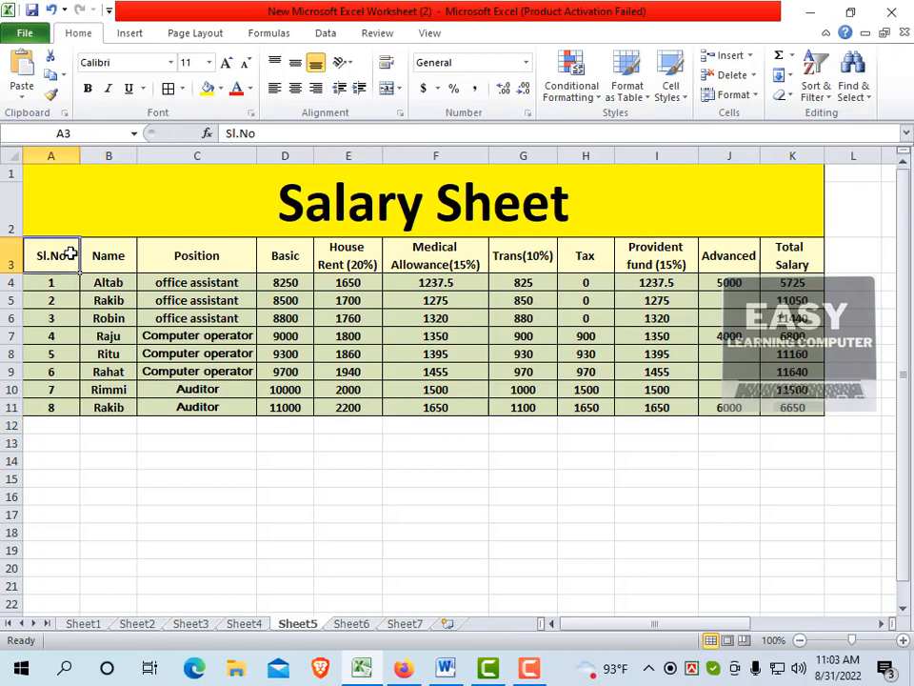
{"action": "left_click_drag", "start_coordinate": [71, 255], "coordinate": [774, 255]}
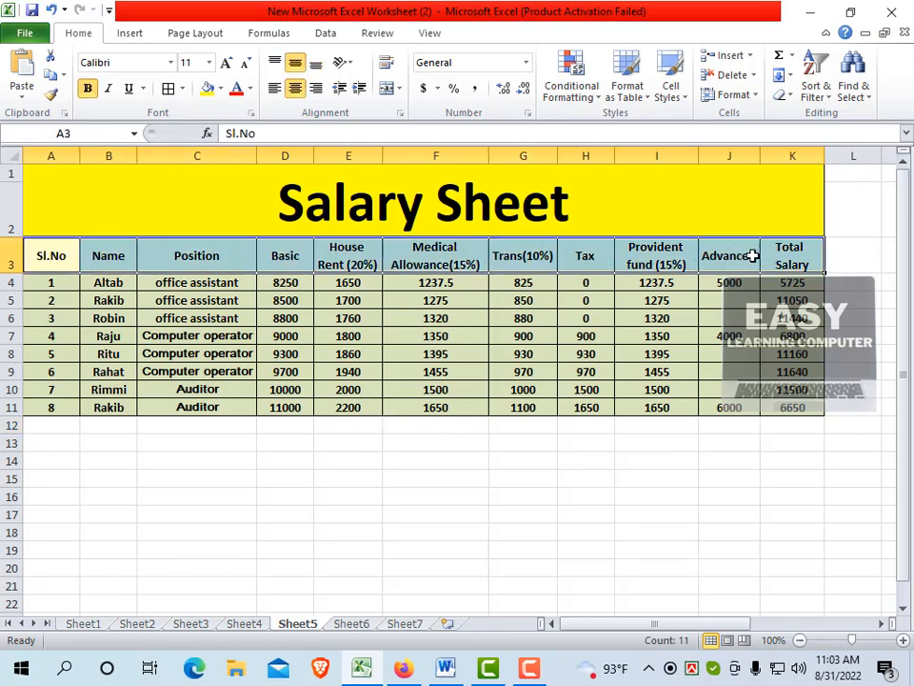
{"action": "key", "text": "ctrl+c"}
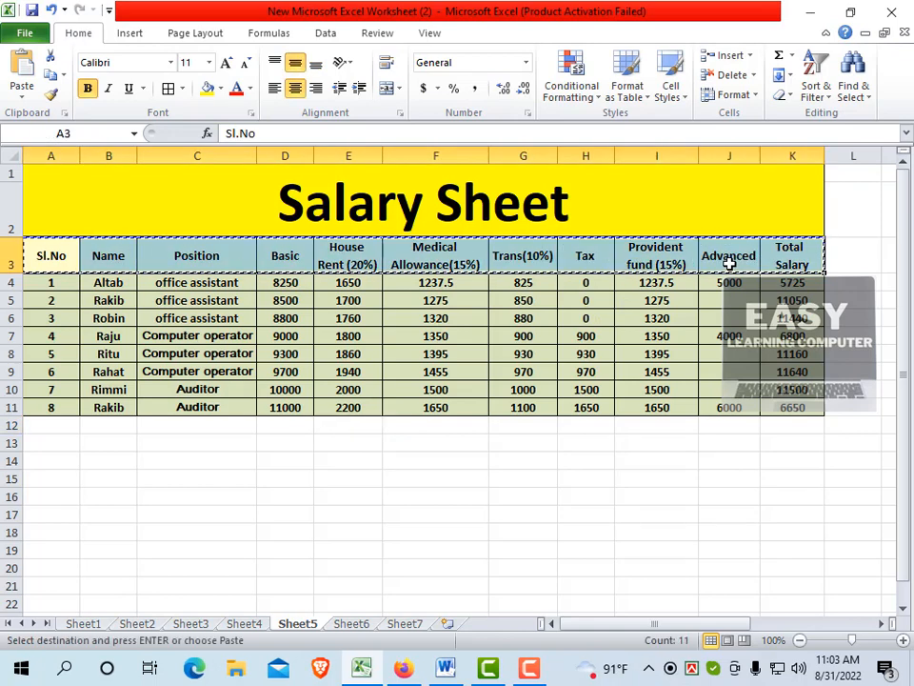
{"action": "left_click", "coordinate": [405, 624]}
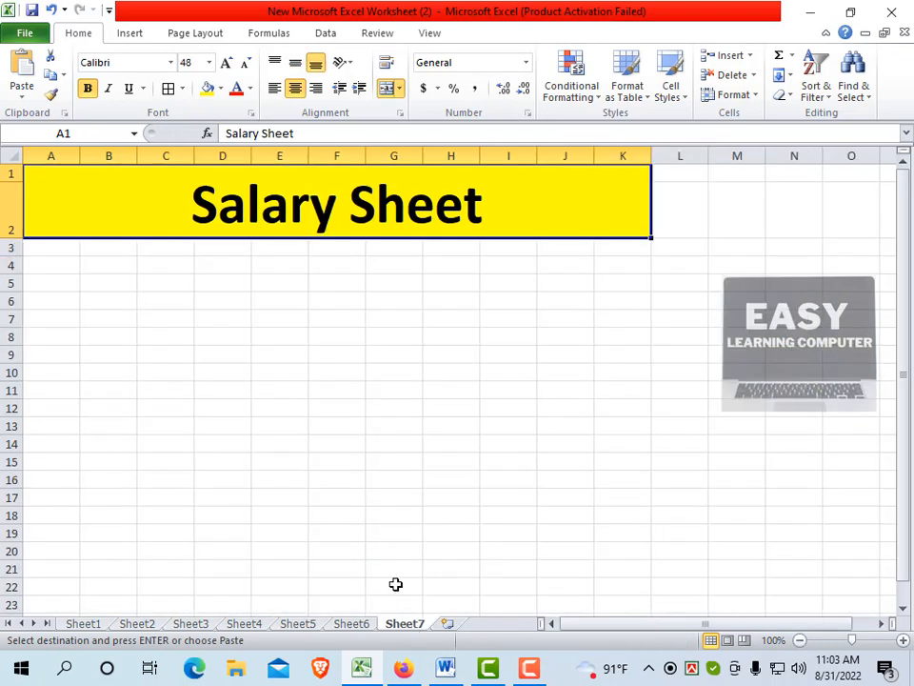
{"action": "left_click", "coordinate": [60, 253]}
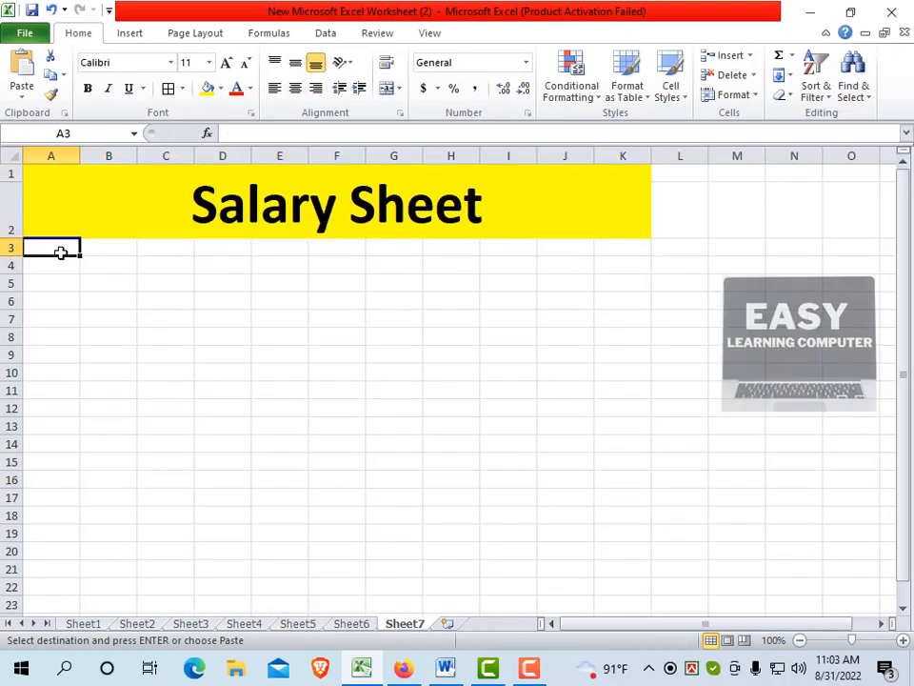
{"action": "key", "text": "ctrl+v"}
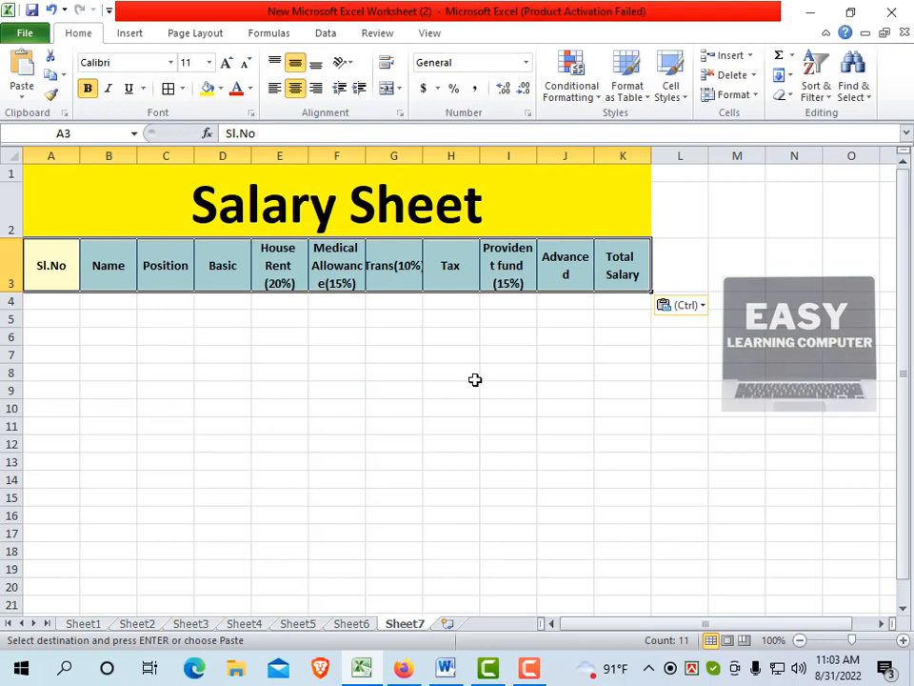
{"action": "left_click", "coordinate": [541, 322]}
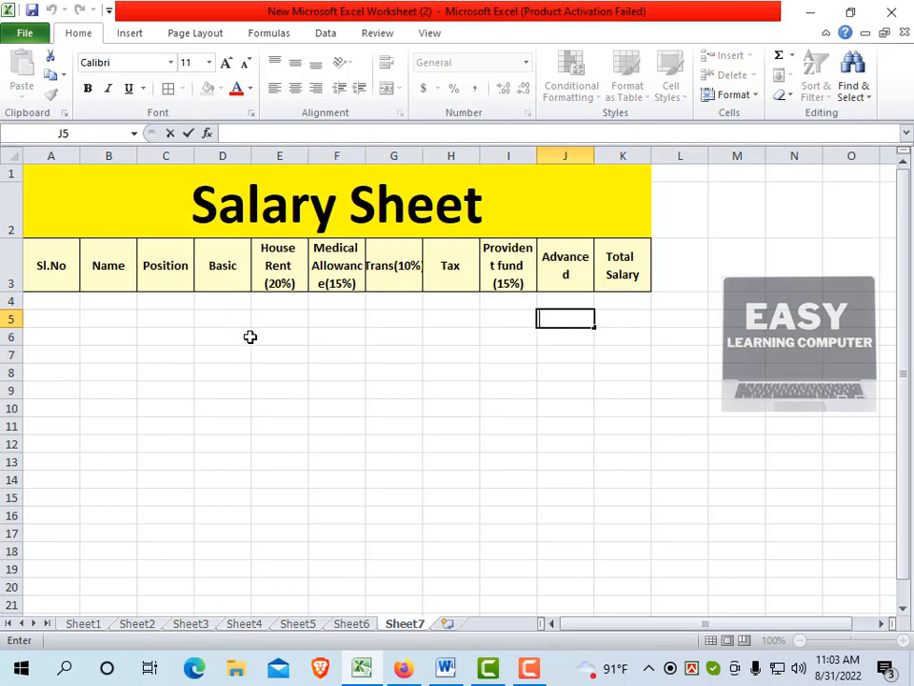
Enter 1 and 2 in A4 and A5 and fill the serial number series down to 11 in A14
{"action": "left_click", "coordinate": [56, 302]}
{"action": "type", "text": "1"}
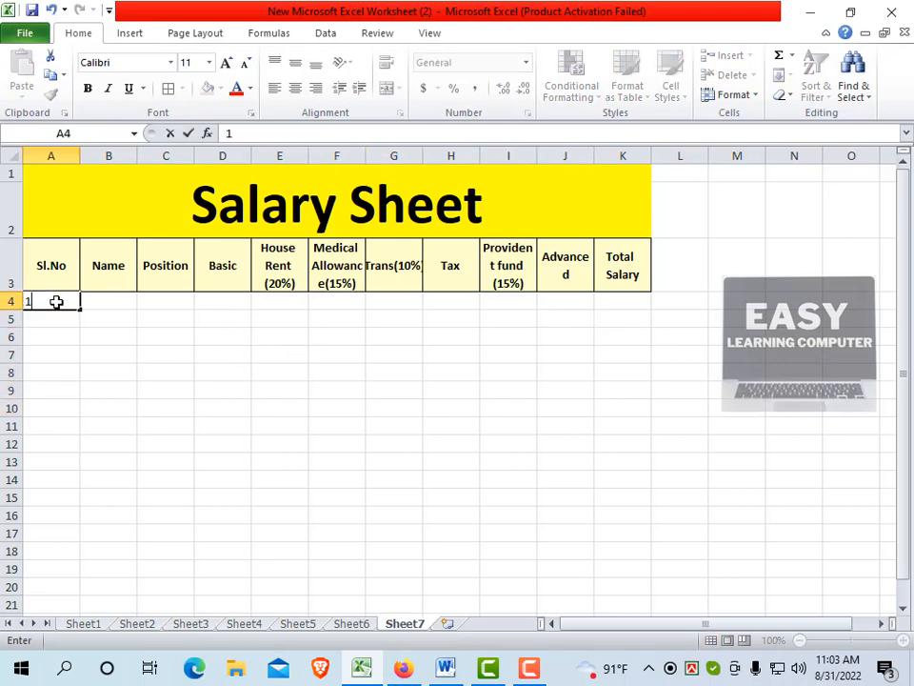
{"action": "key", "text": "Return"}
{"action": "type", "text": "2"}
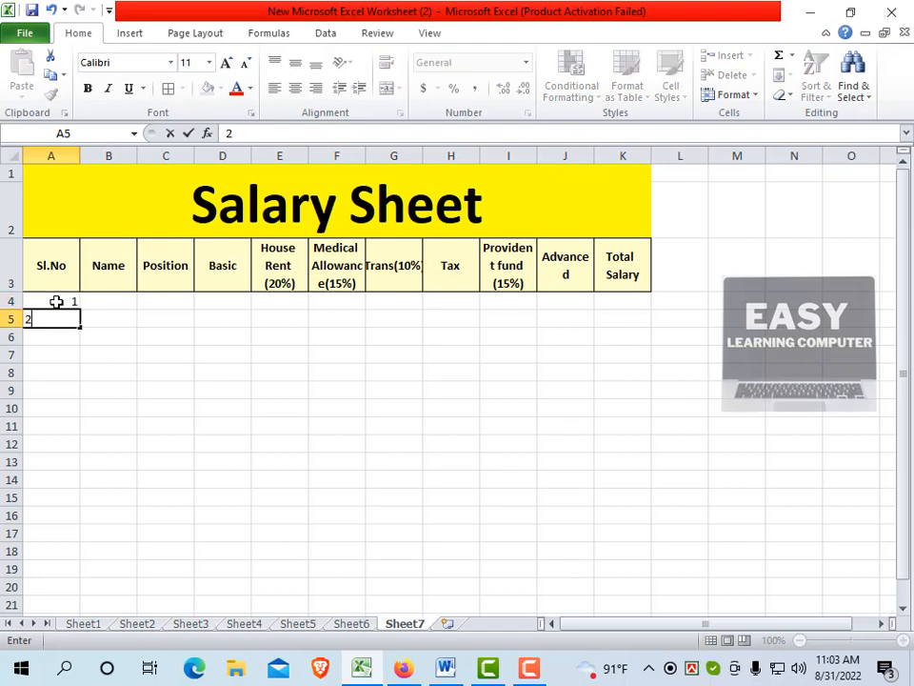
{"action": "key", "text": "Return"}
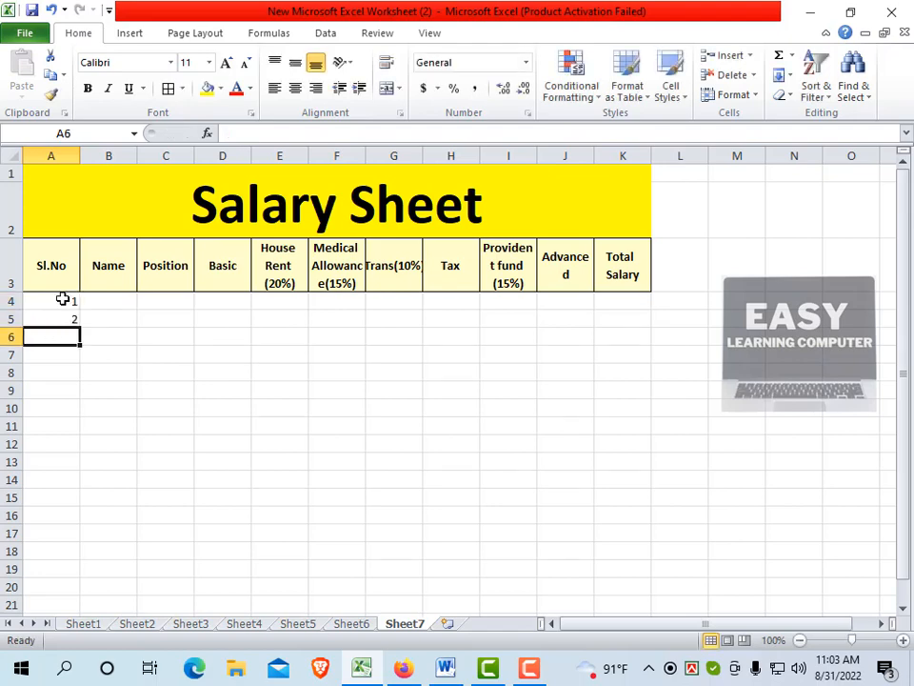
{"action": "left_click", "coordinate": [61, 299]}
{"action": "left_click_drag", "start_coordinate": [60, 305], "coordinate": [62, 318]}
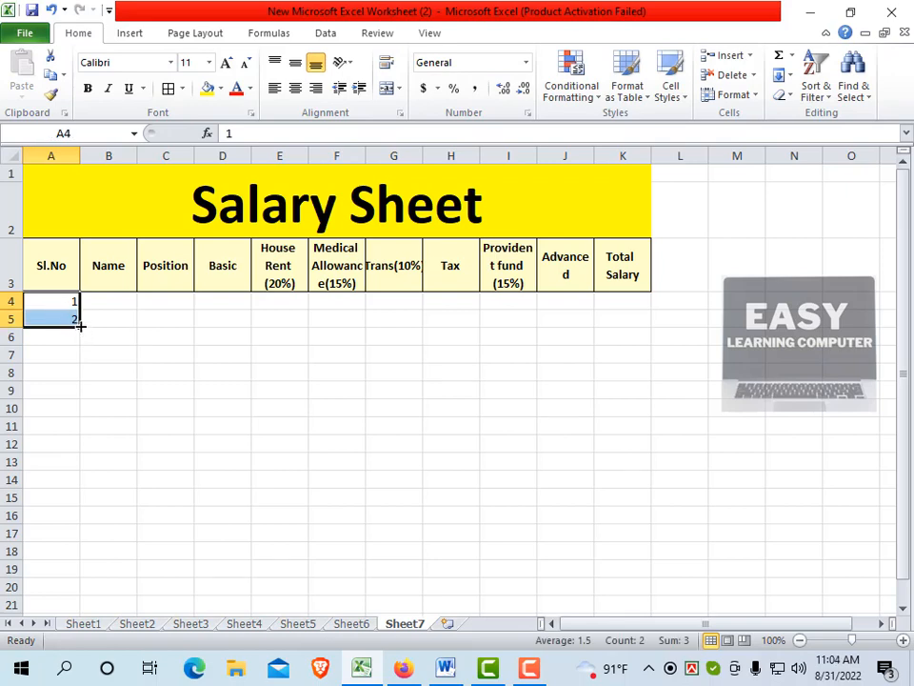
{"action": "left_click_drag", "start_coordinate": [80, 325], "coordinate": [84, 488]}
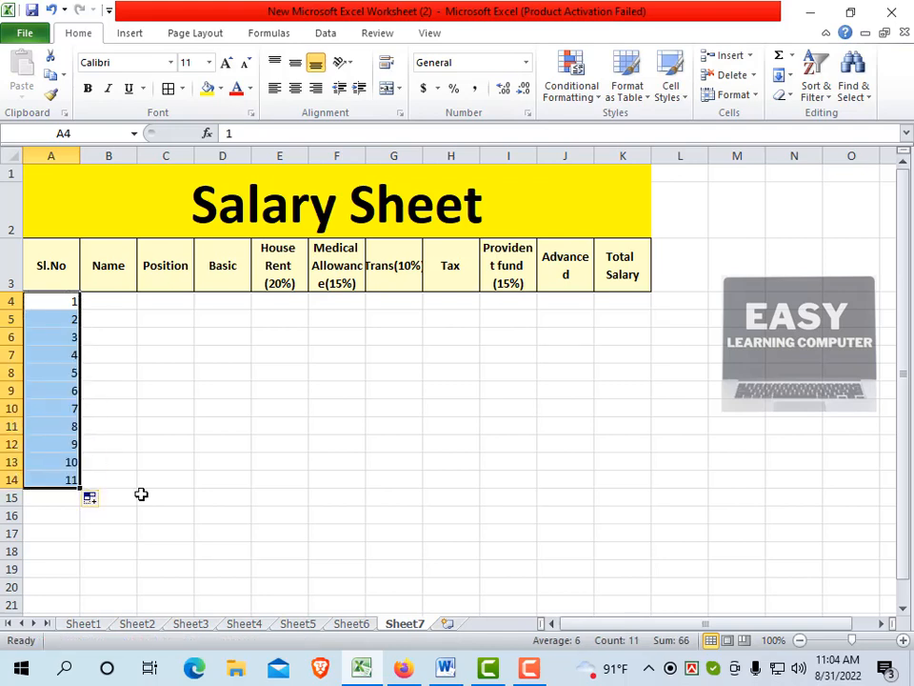
Copy the employee names in B4:B11 from Sheet5 and paste them at B4 of Sheet7
{"action": "left_click", "coordinate": [113, 301]}
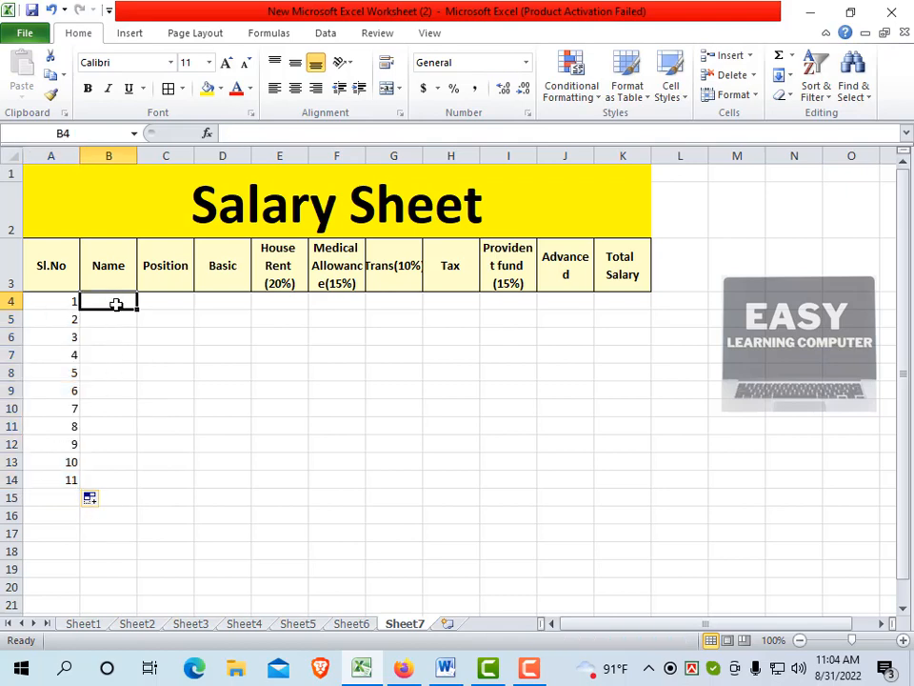
{"action": "left_click", "coordinate": [300, 624]}
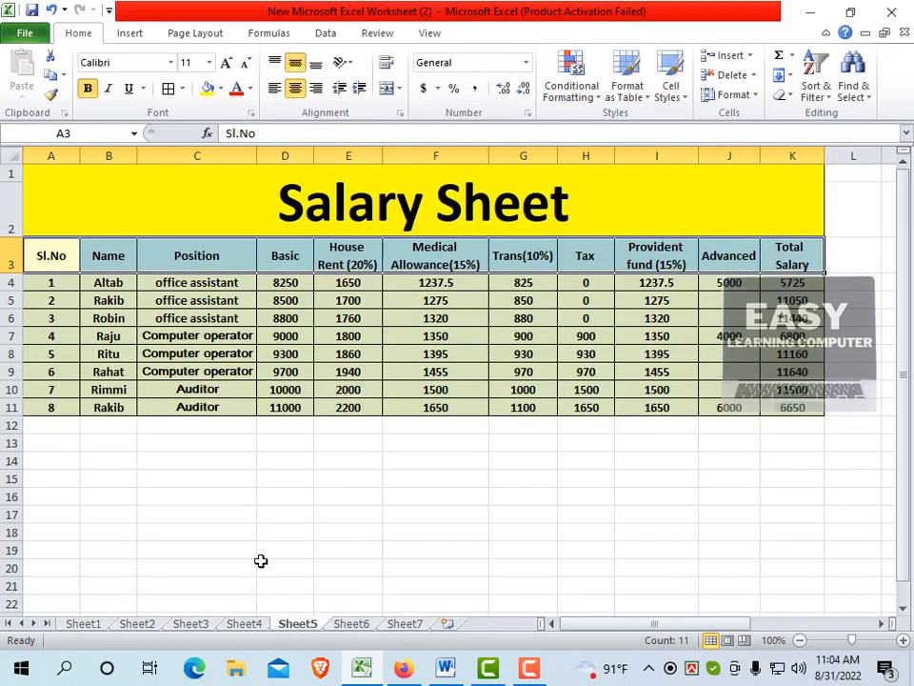
{"action": "left_click", "coordinate": [115, 285]}
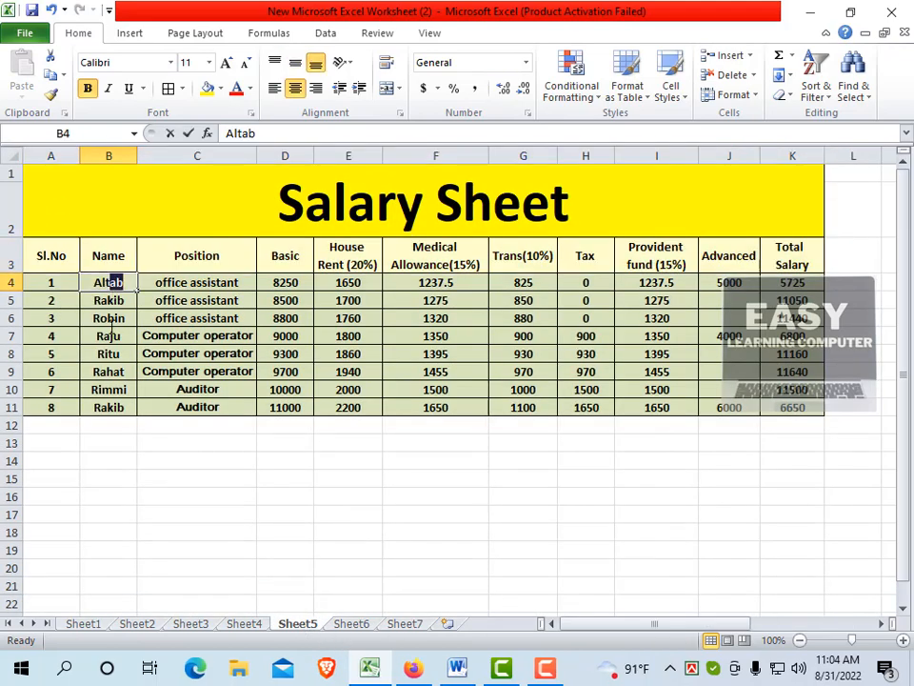
{"action": "left_click", "coordinate": [122, 351]}
{"action": "left_click_drag", "start_coordinate": [102, 285], "coordinate": [111, 404]}
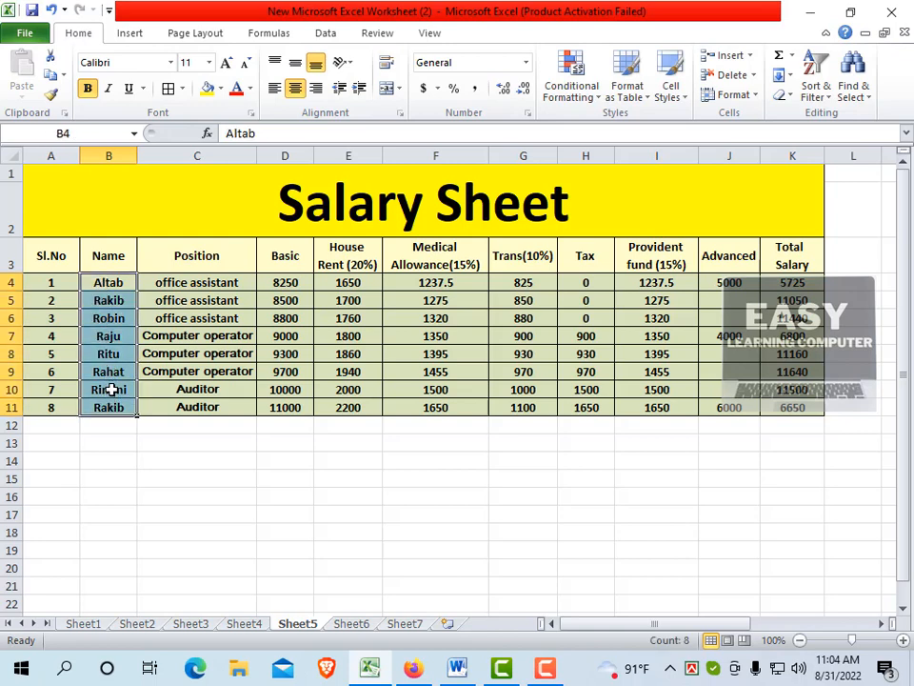
{"action": "key", "text": "ctrl+c"}
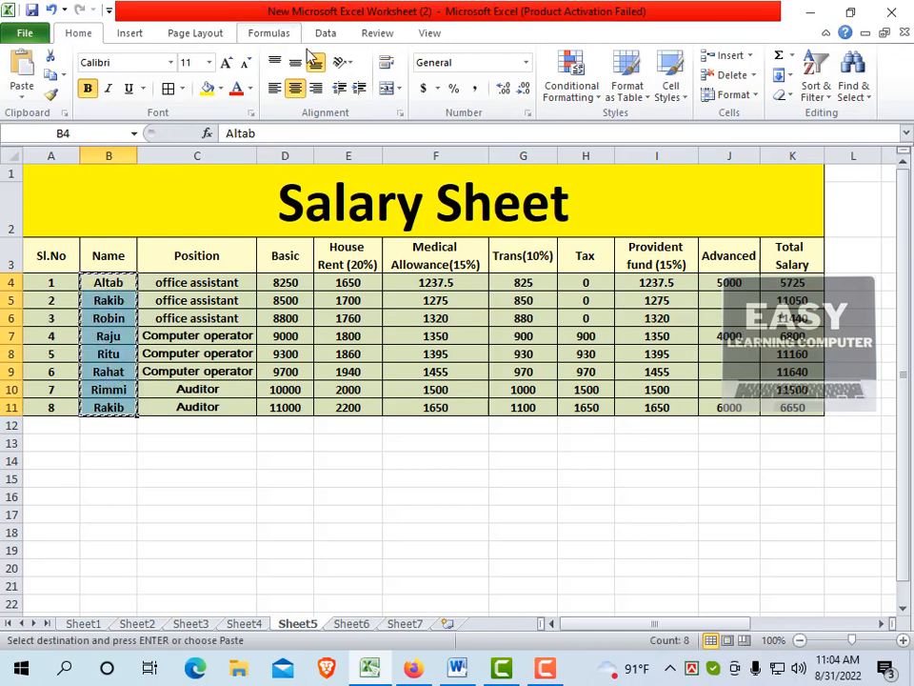
{"action": "left_click", "coordinate": [405, 624]}
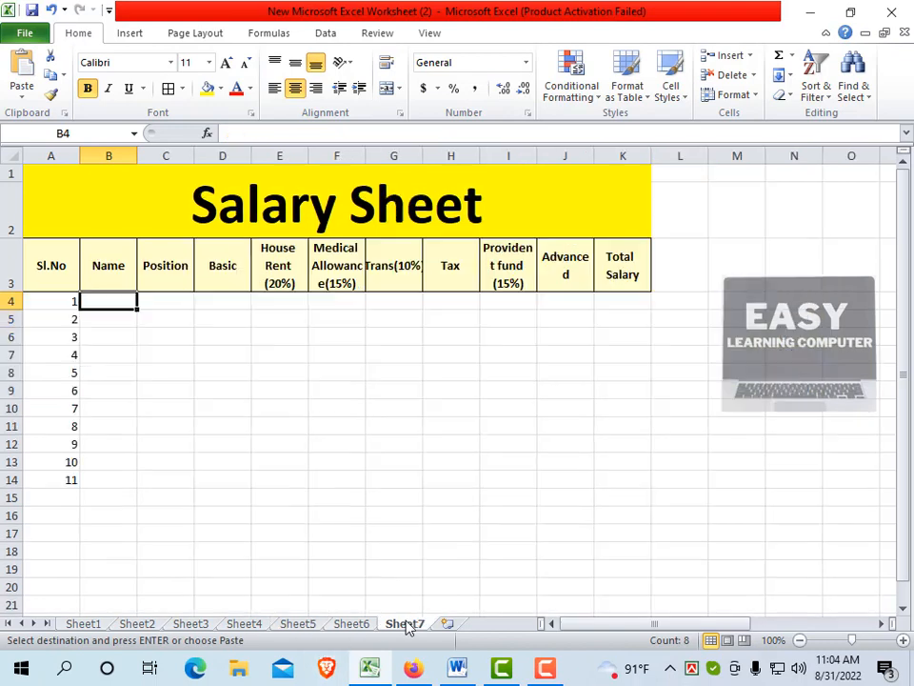
{"action": "right_click", "coordinate": [108, 302]}
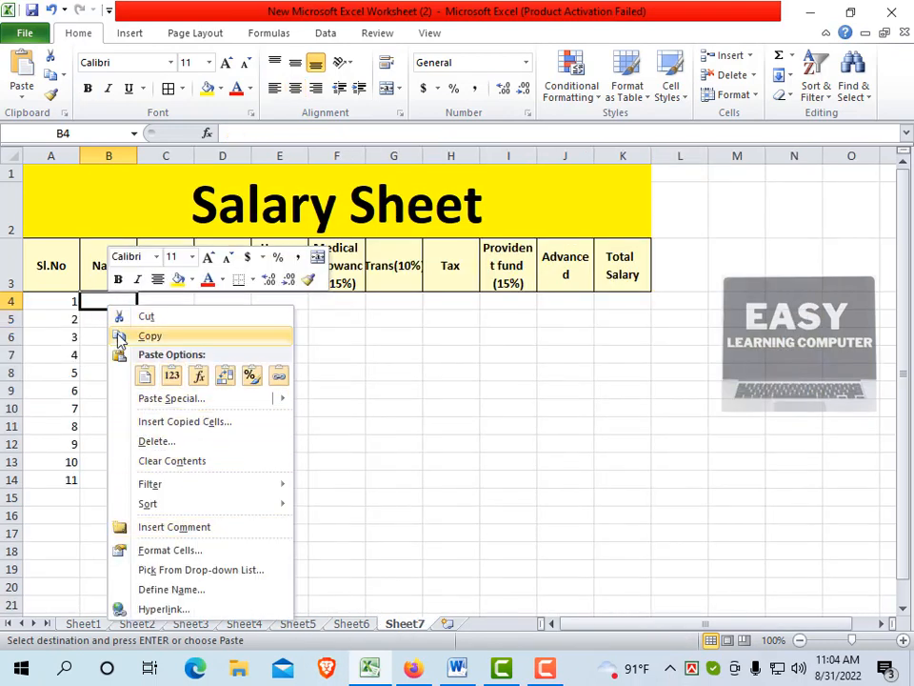
{"action": "left_click", "coordinate": [103, 306]}
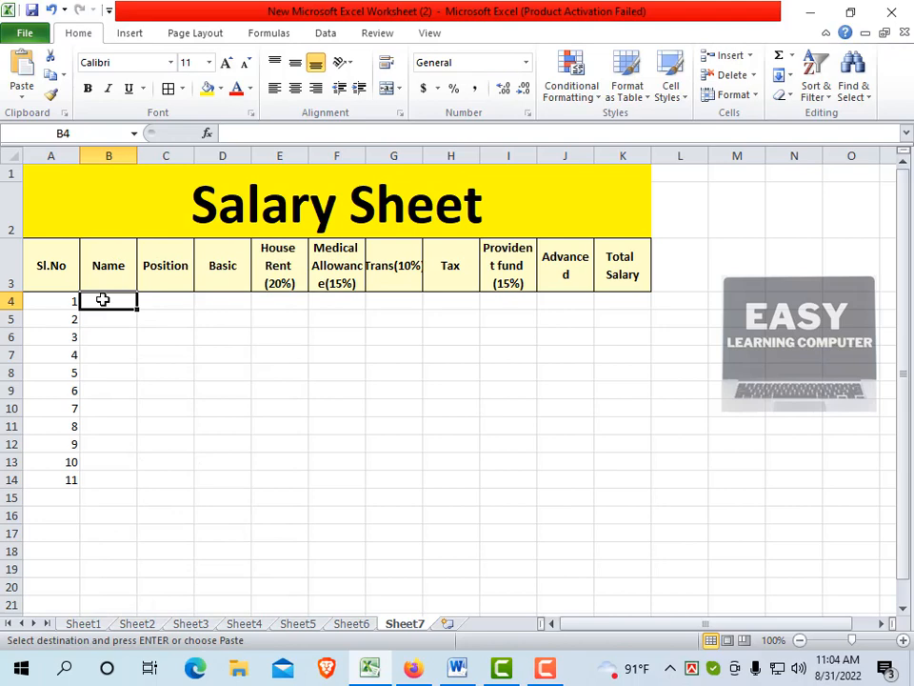
{"action": "key", "text": "ctrl+v"}
{"action": "key", "text": "ctrl"}
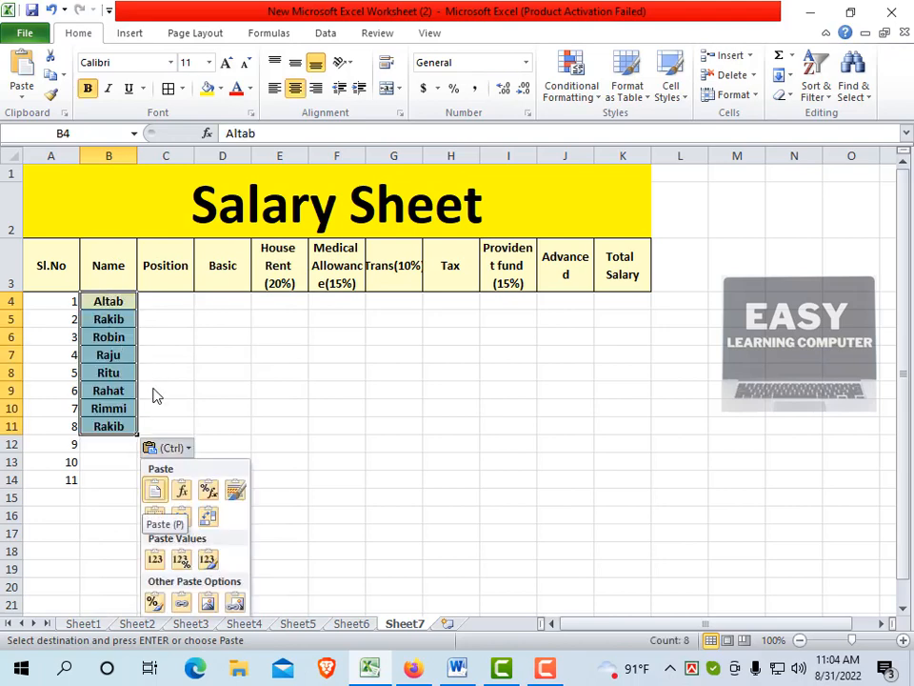
{"action": "left_click", "coordinate": [131, 359]}
{"action": "left_click", "coordinate": [127, 355]}
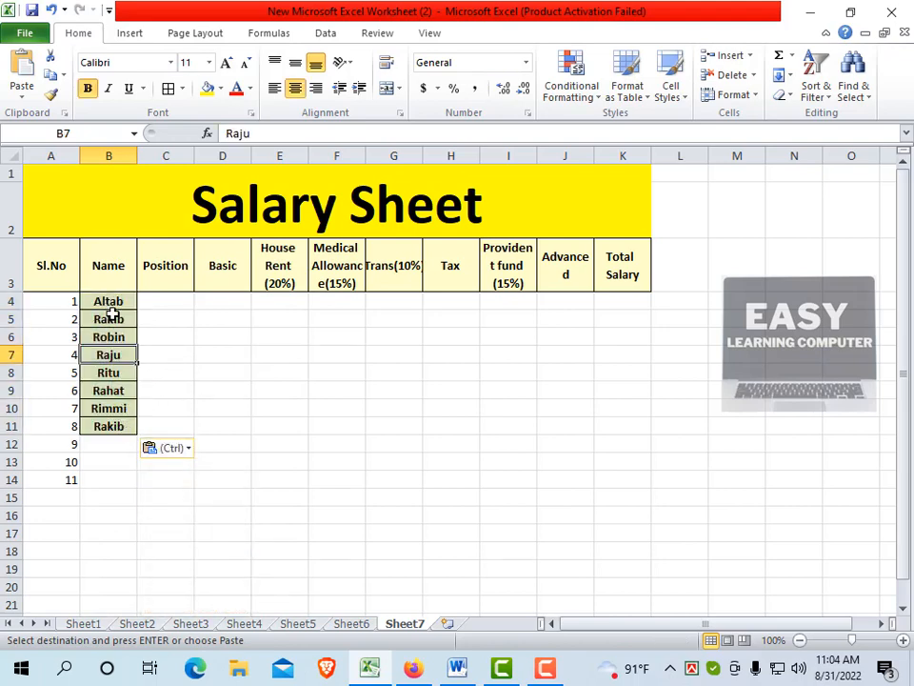
Remove the fill color and all borders from the pasted names in B4:B11
{"action": "left_click_drag", "start_coordinate": [109, 301], "coordinate": [112, 426]}
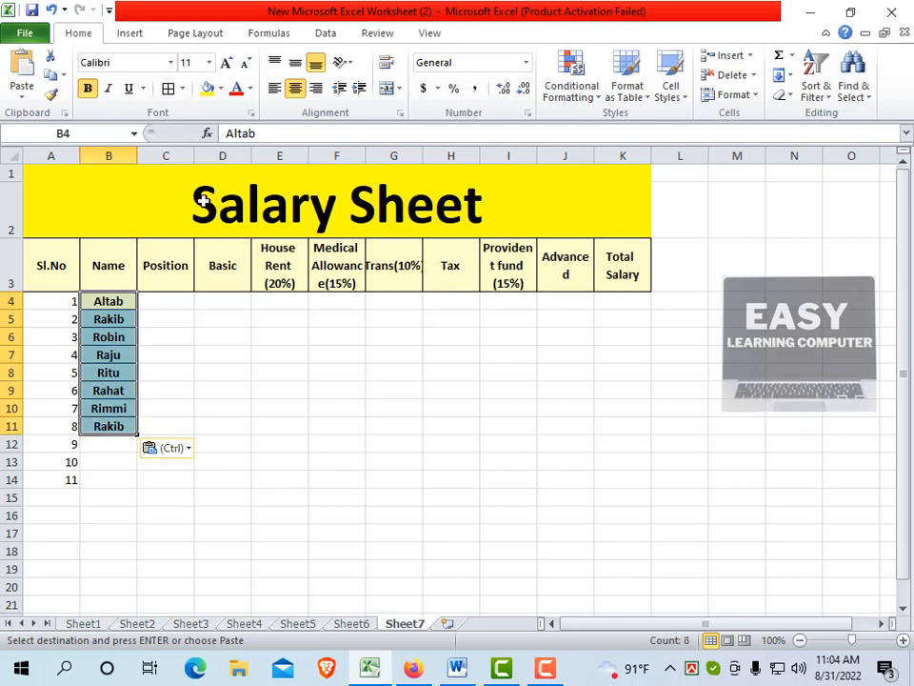
{"action": "left_click", "coordinate": [220, 88]}
{"action": "left_click", "coordinate": [212, 270]}
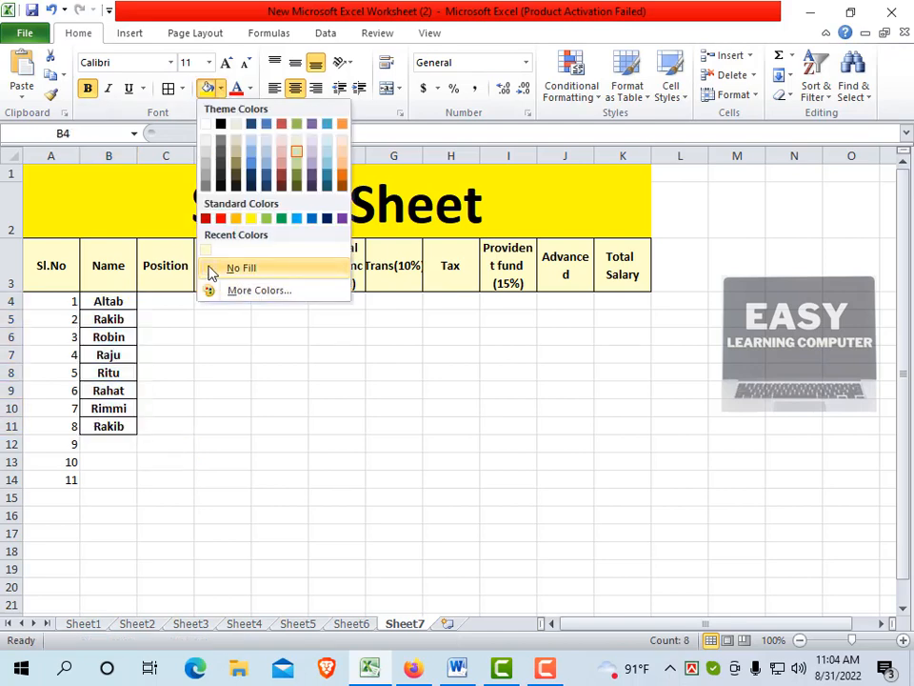
{"action": "left_click", "coordinate": [211, 270]}
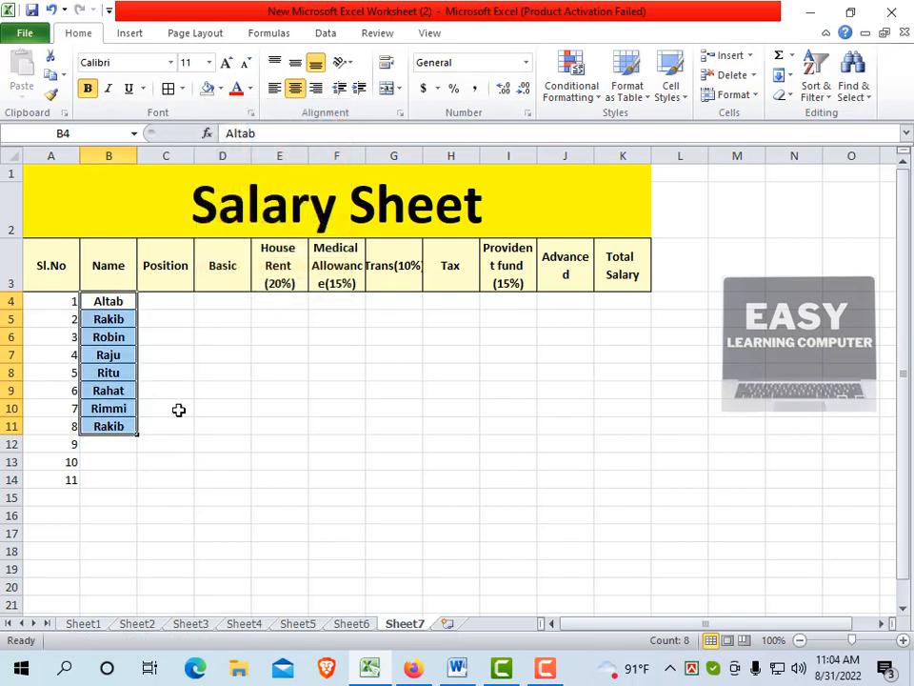
{"action": "left_click", "coordinate": [182, 88]}
{"action": "left_click", "coordinate": [198, 211]}
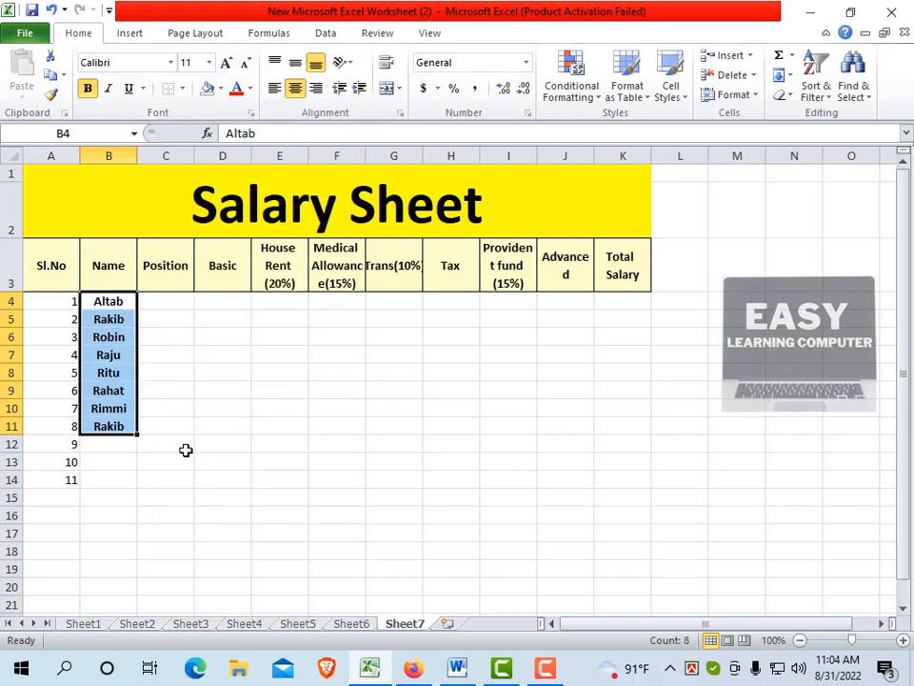
{"action": "left_click", "coordinate": [185, 451]}
{"action": "left_click", "coordinate": [117, 448]}
Copy the positions in C4:C11 from Sheet5 to C4 of Sheet7 and widen column C to fit them
{"action": "left_click", "coordinate": [165, 319]}
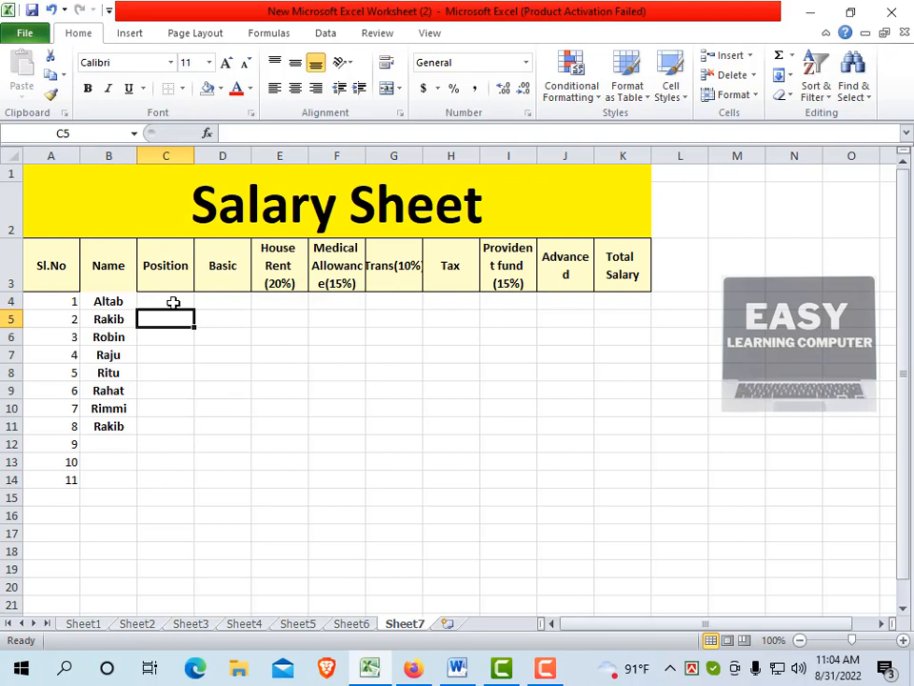
{"action": "left_click", "coordinate": [174, 303]}
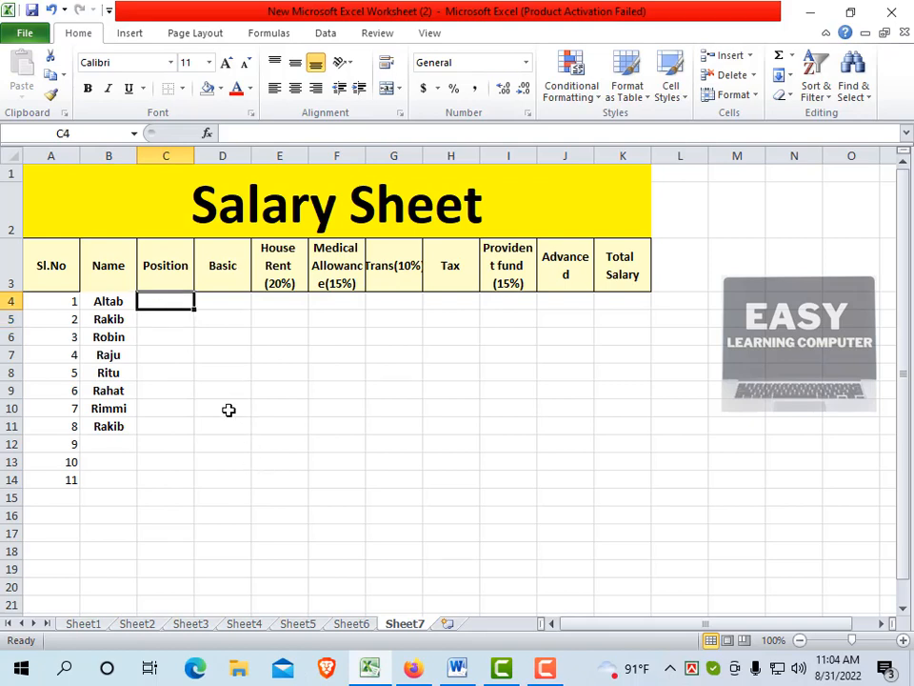
{"action": "left_click", "coordinate": [299, 627]}
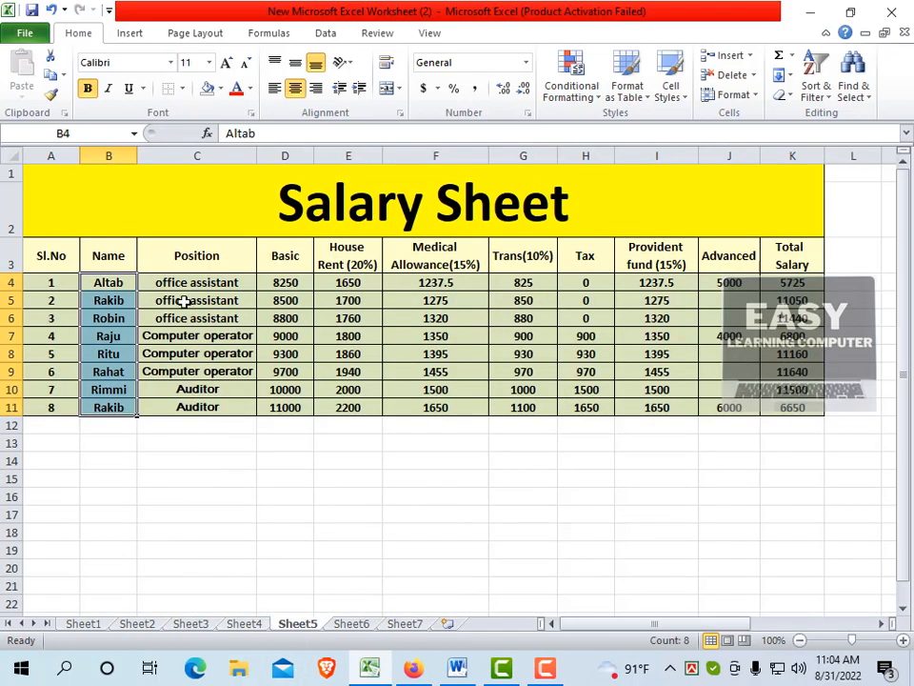
{"action": "left_click_drag", "start_coordinate": [157, 283], "coordinate": [186, 405]}
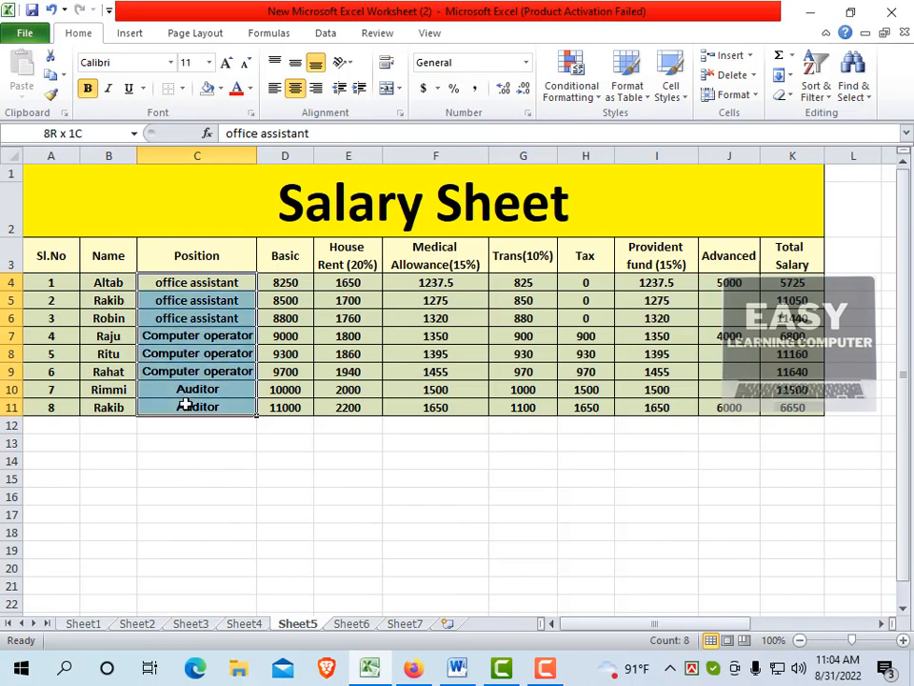
{"action": "right_click", "coordinate": [185, 327]}
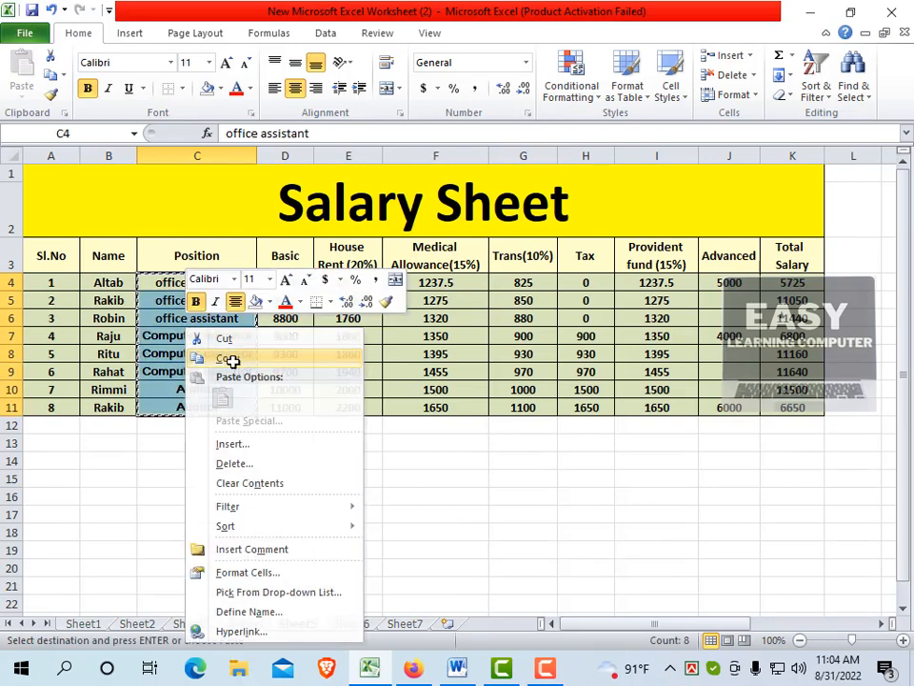
{"action": "left_click", "coordinate": [233, 358]}
{"action": "left_click", "coordinate": [404, 623]}
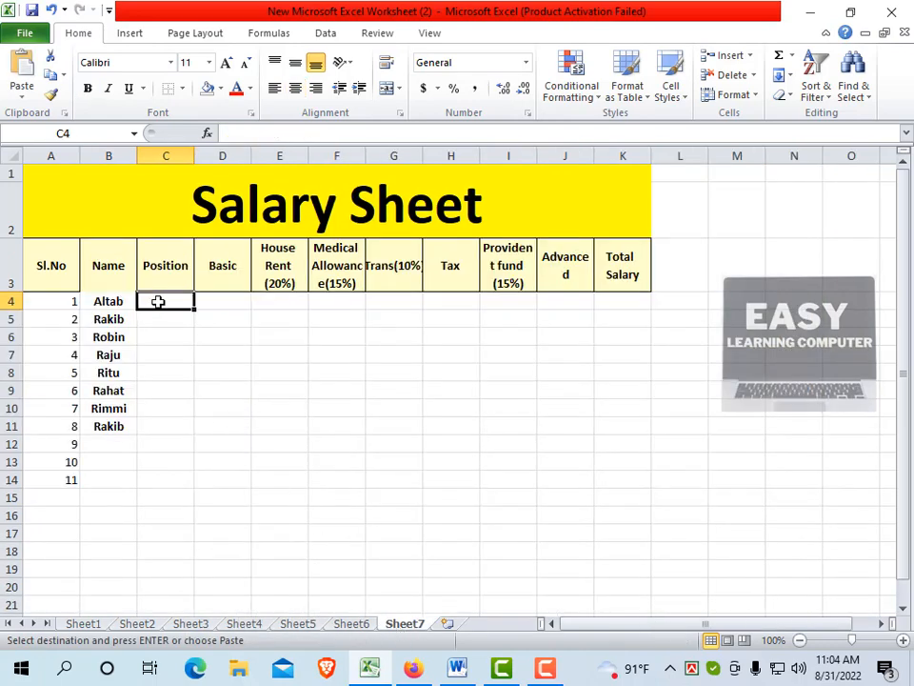
{"action": "right_click", "coordinate": [152, 301]}
{"action": "left_click", "coordinate": [195, 374]}
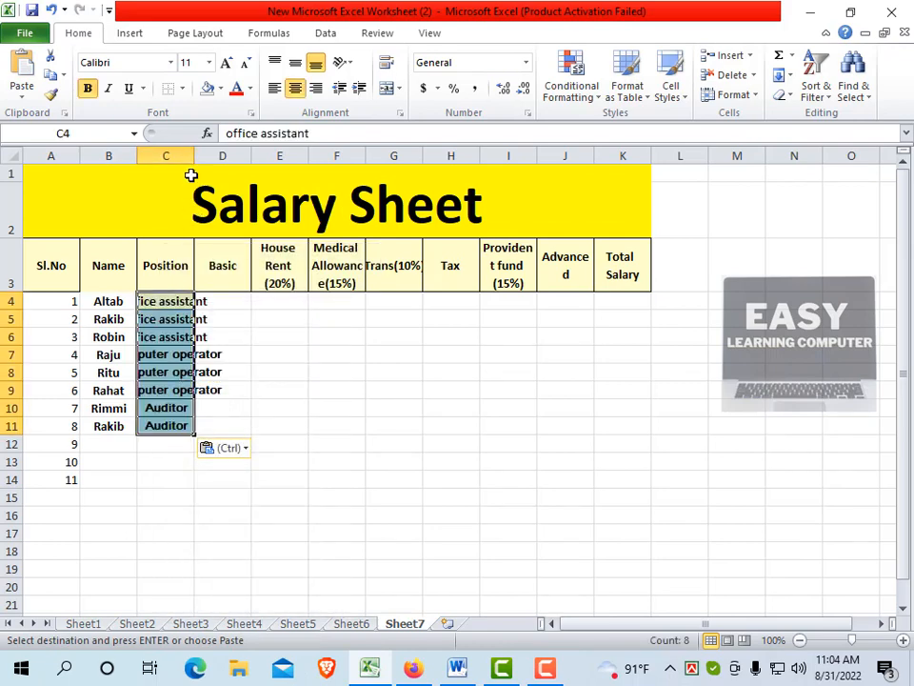
{"action": "left_click_drag", "start_coordinate": [194, 153], "coordinate": [252, 157]}
{"action": "left_click", "coordinate": [176, 488]}
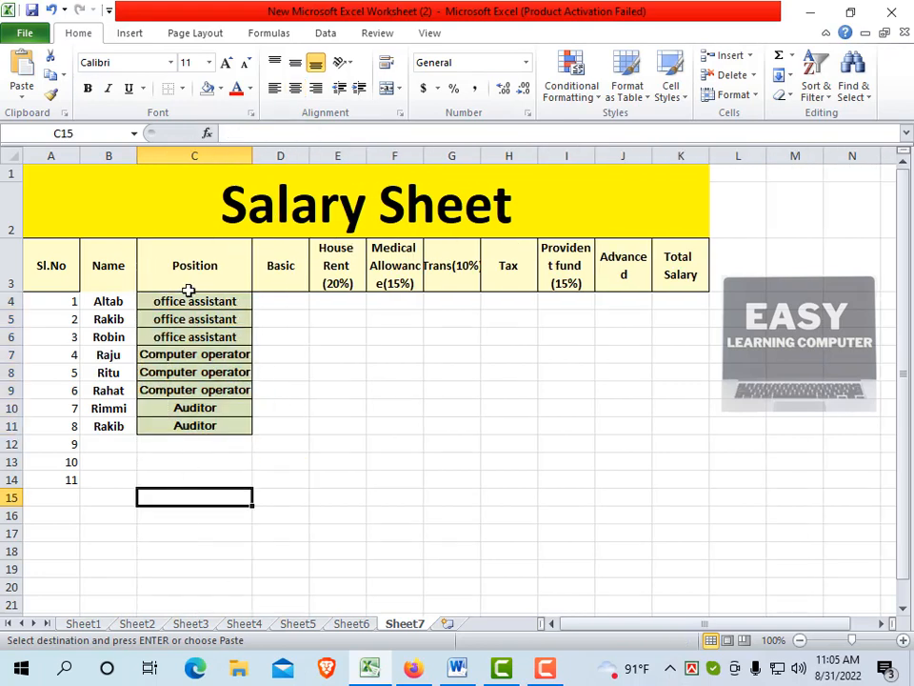
Clear the borders and fill color from the pasted positions in C4:C11
{"action": "left_click_drag", "start_coordinate": [151, 301], "coordinate": [205, 422]}
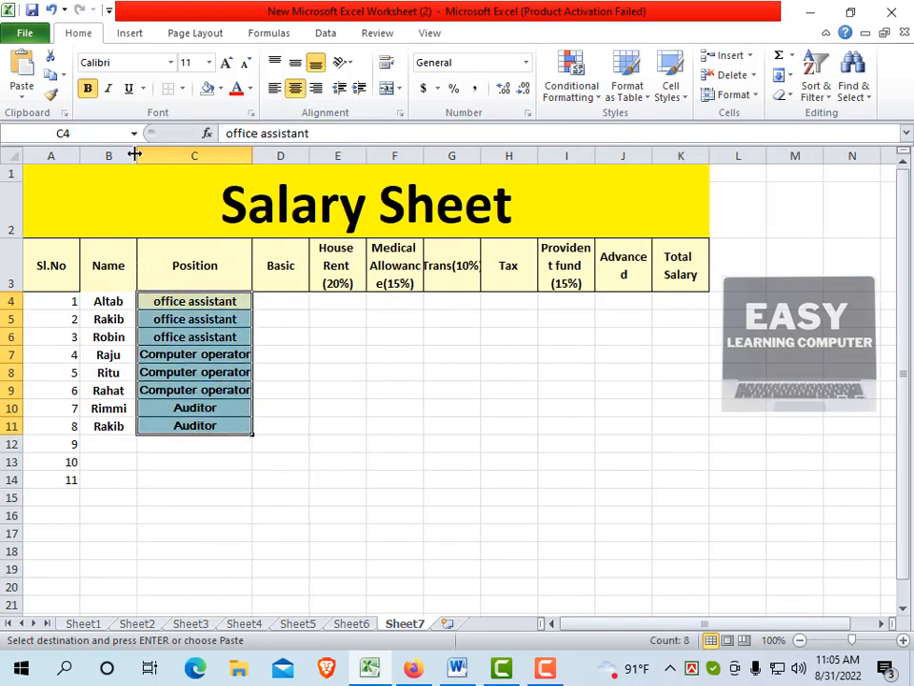
{"action": "left_click", "coordinate": [181, 88]}
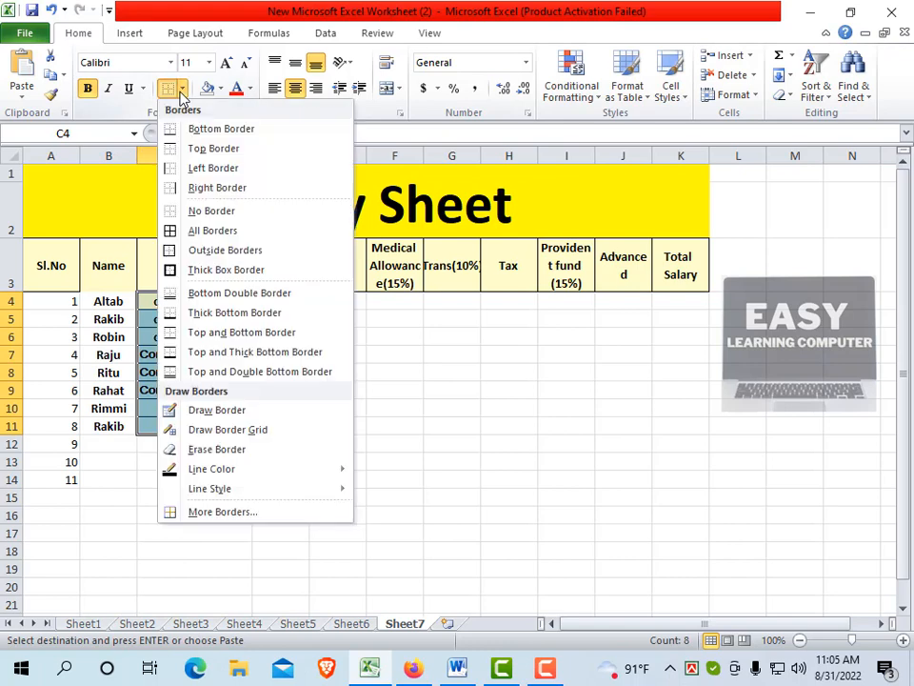
{"action": "left_click", "coordinate": [180, 211]}
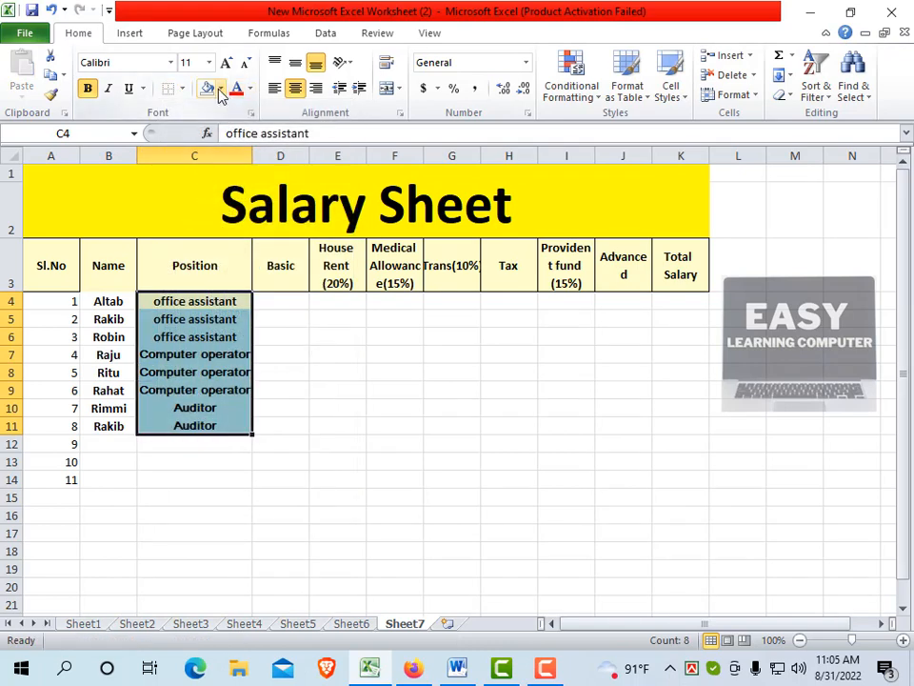
{"action": "left_click", "coordinate": [220, 91]}
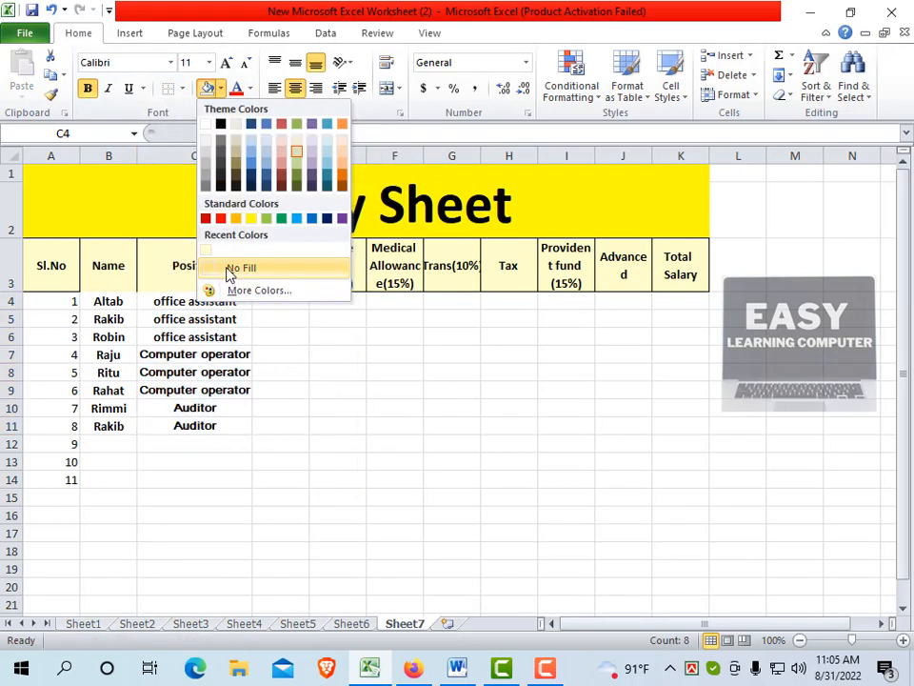
{"action": "left_click", "coordinate": [228, 268]}
{"action": "left_click", "coordinate": [278, 420]}
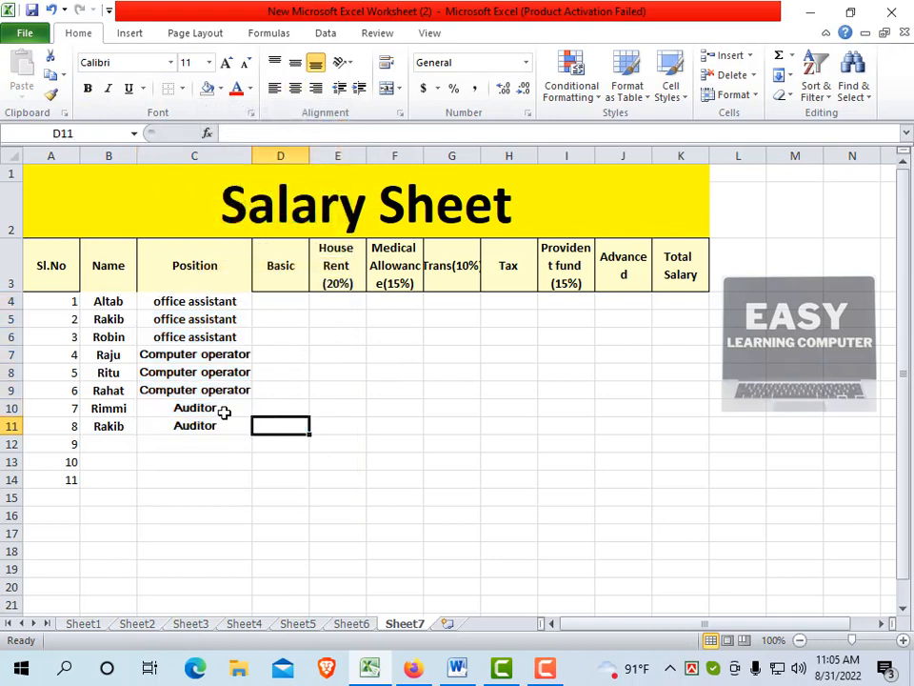
Copy the Basic salaries in D4:D11 from Sheet5 and paste them at D4 of Sheet7
{"action": "left_click", "coordinate": [283, 300]}
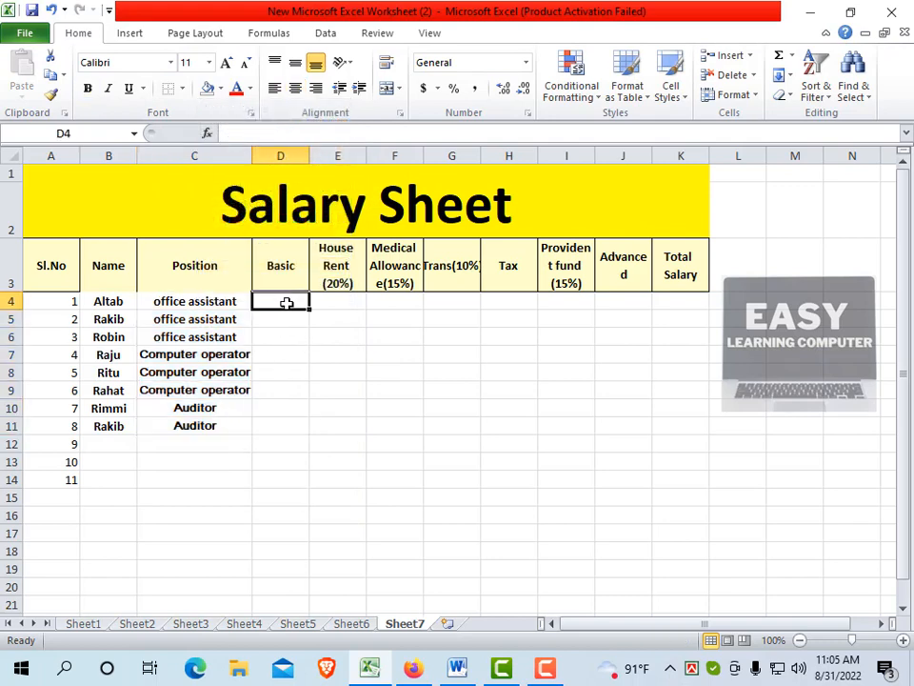
{"action": "left_click", "coordinate": [298, 623]}
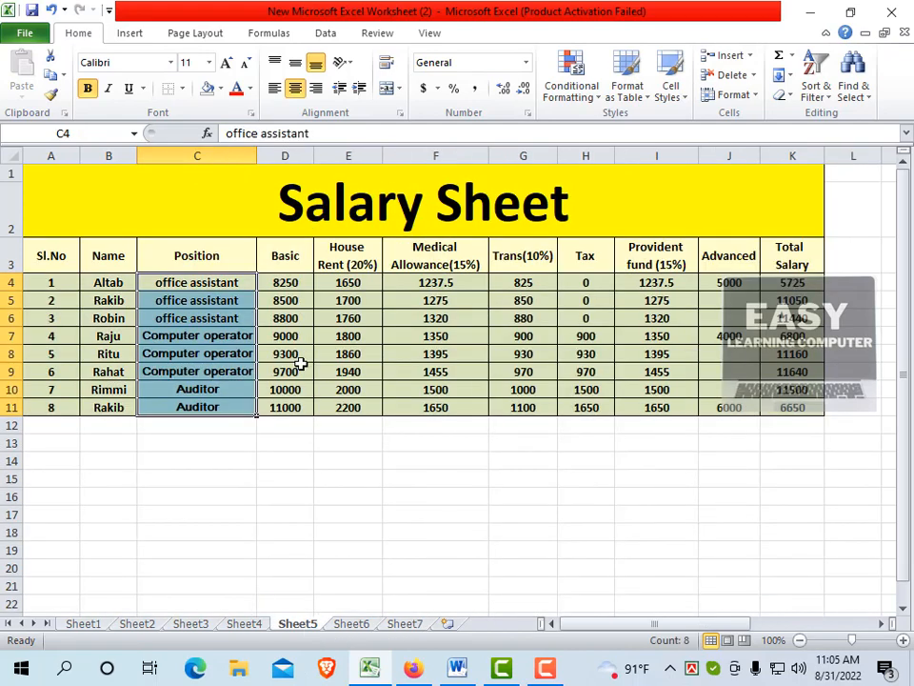
{"action": "left_click_drag", "start_coordinate": [285, 283], "coordinate": [288, 405]}
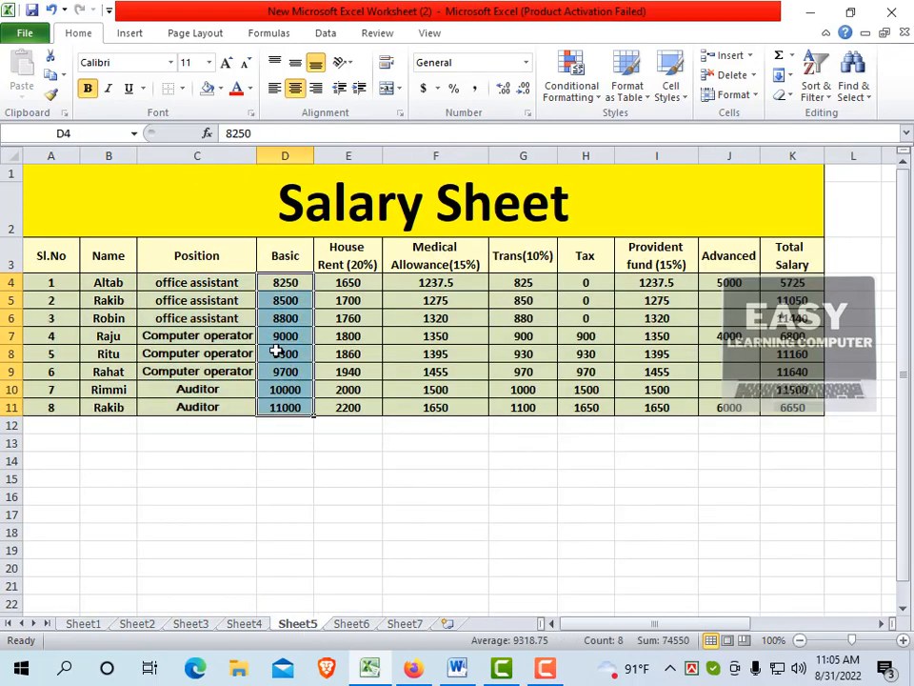
{"action": "right_click", "coordinate": [278, 355]}
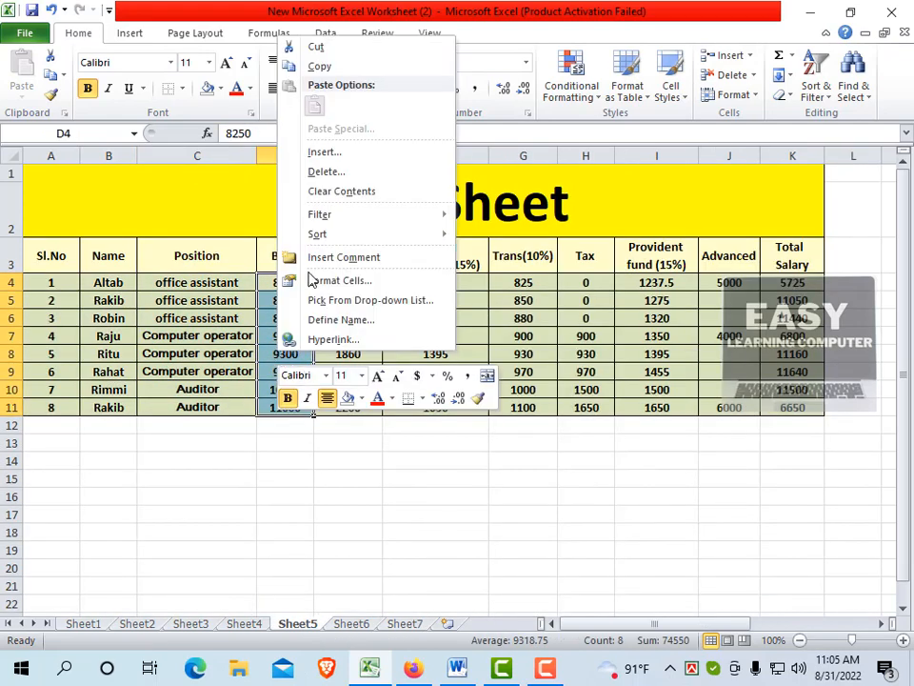
{"action": "left_click", "coordinate": [318, 67]}
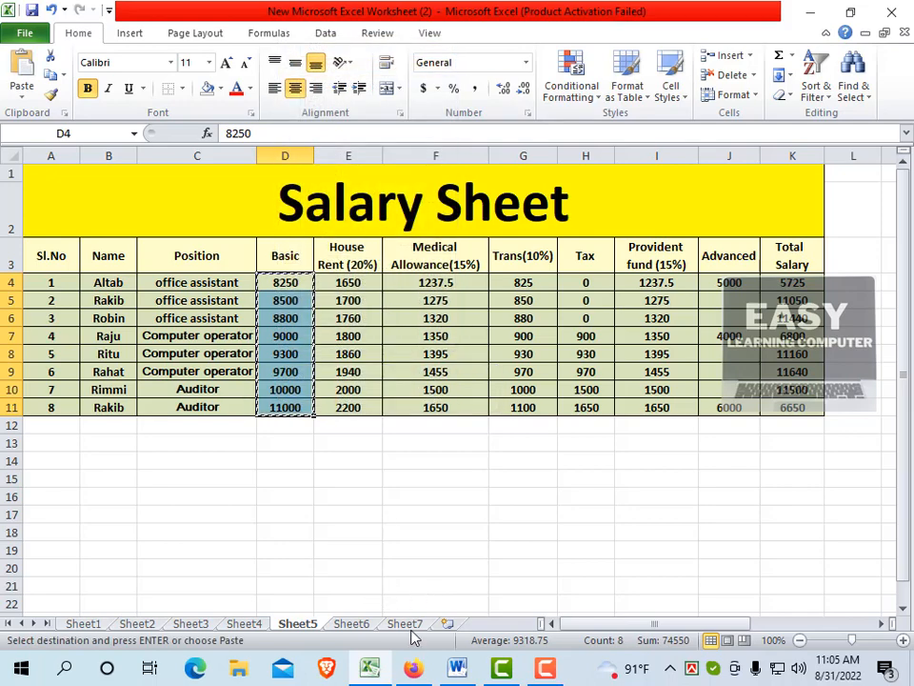
{"action": "left_click", "coordinate": [405, 623]}
{"action": "left_click", "coordinate": [293, 325]}
{"action": "left_click", "coordinate": [290, 298]}
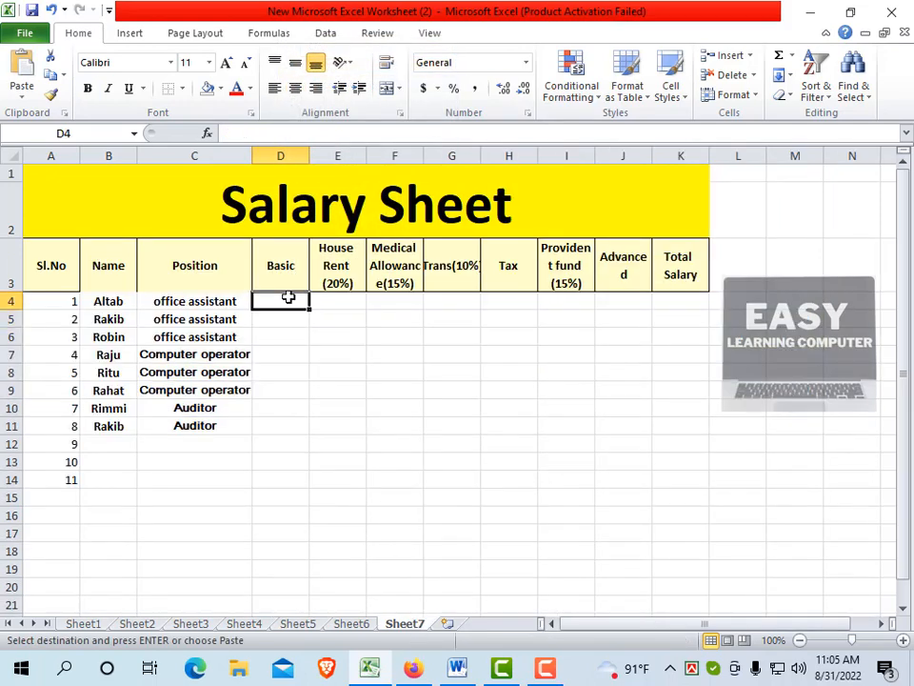
{"action": "right_click", "coordinate": [289, 298]}
{"action": "left_click", "coordinate": [327, 368]}
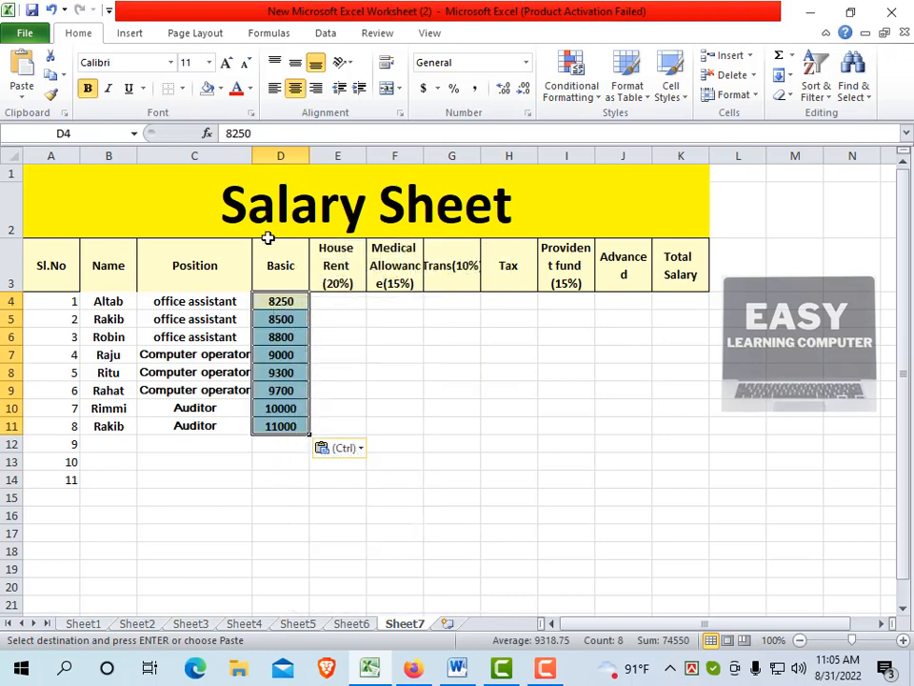
Remove the fill color and all borders from the pasted Basic salaries in D4:D11
{"action": "left_click", "coordinate": [221, 90]}
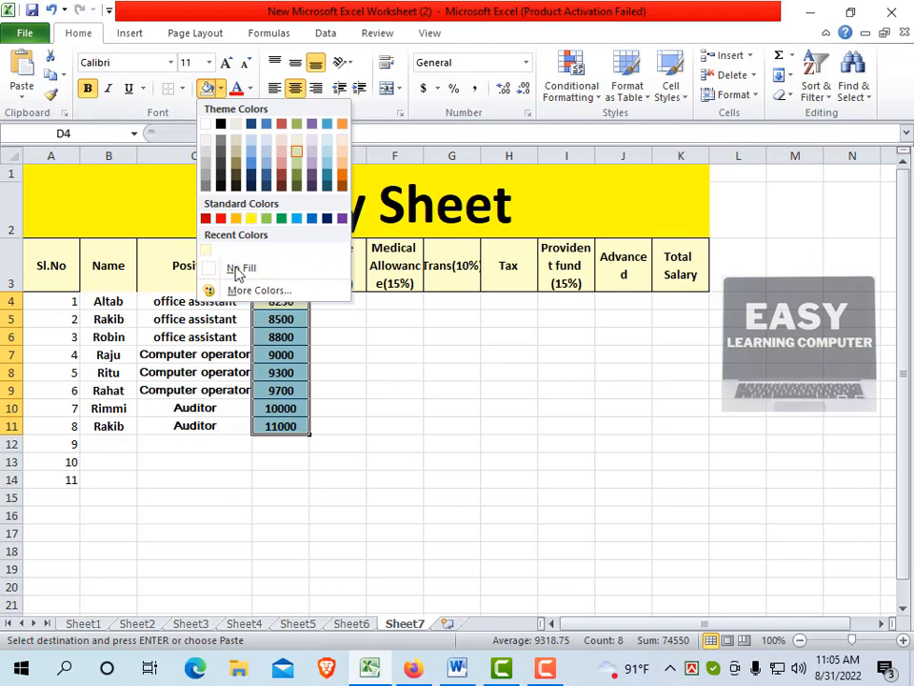
{"action": "left_click", "coordinate": [236, 268]}
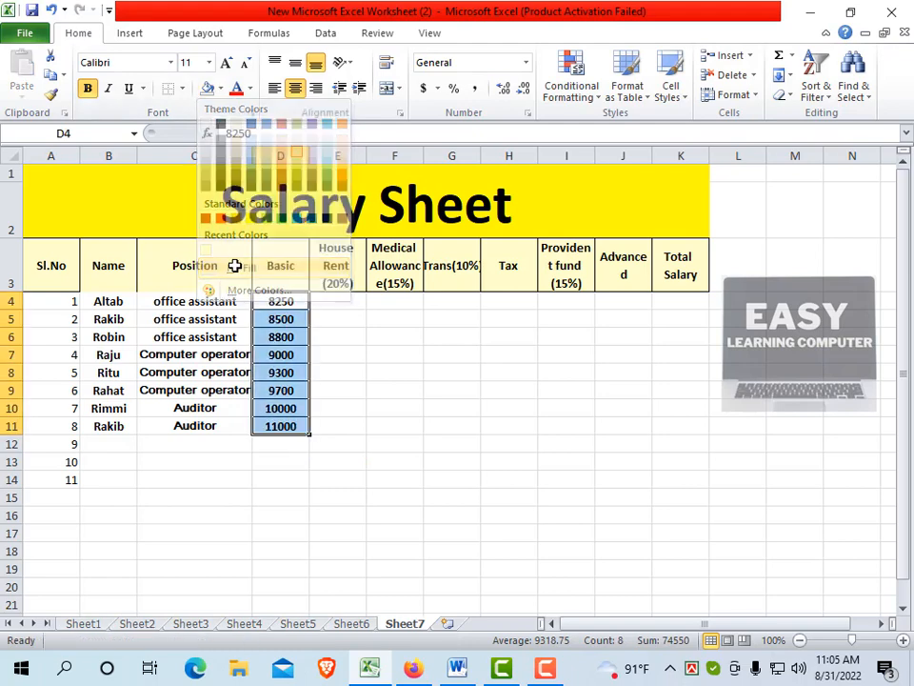
{"action": "left_click", "coordinate": [183, 89]}
{"action": "left_click", "coordinate": [202, 153]}
{"action": "left_click", "coordinate": [330, 457]}
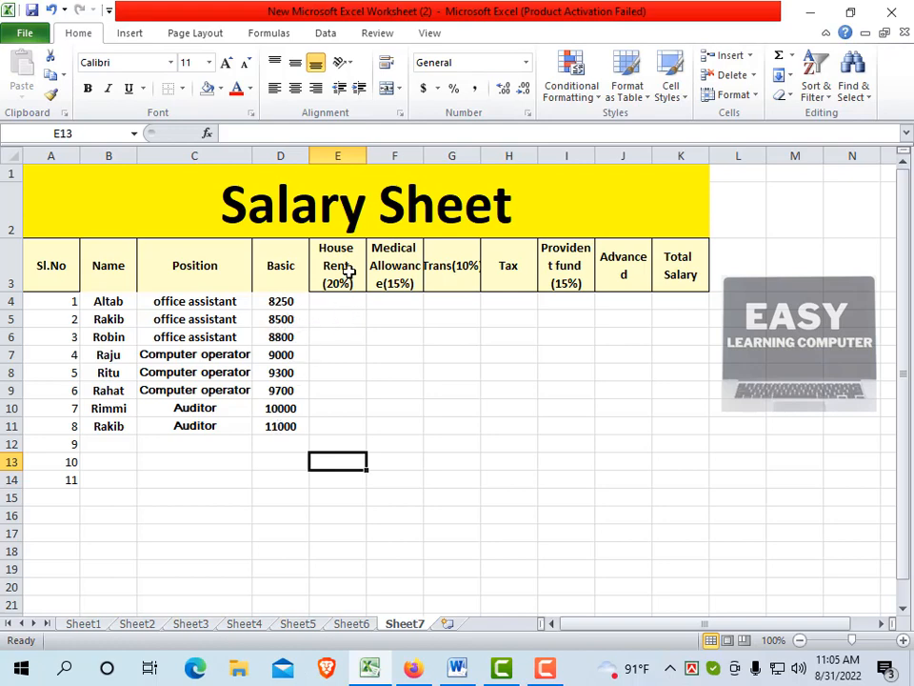
Widen columns E, F, G, I and J so the House Rent, Medical Allowance, Trans, Provident fund and Advanced headers fit without broken words
{"action": "left_click_drag", "start_coordinate": [367, 156], "coordinate": [385, 156]}
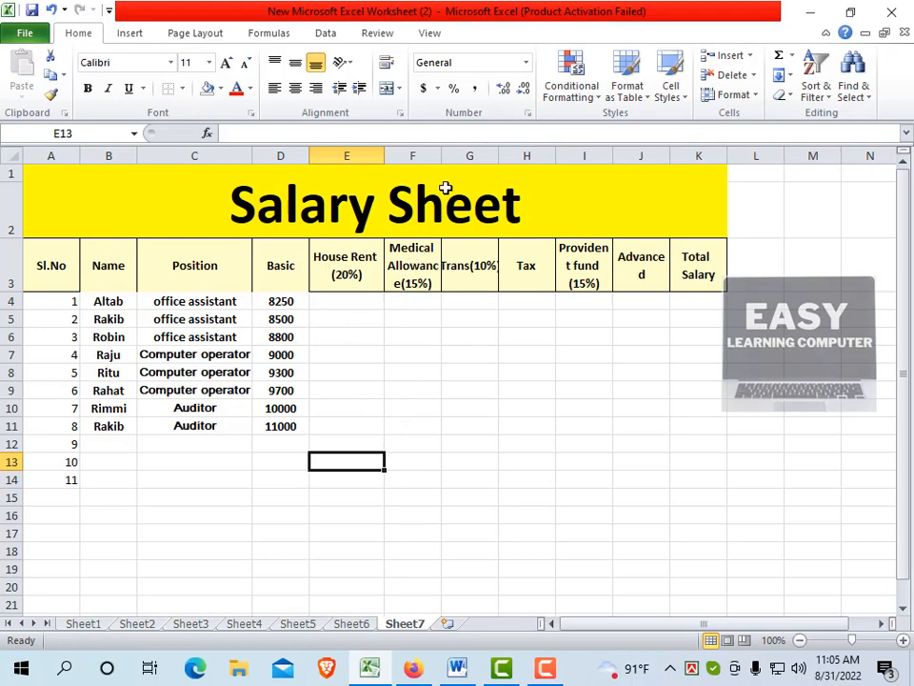
{"action": "left_click_drag", "start_coordinate": [441, 156], "coordinate": [485, 158]}
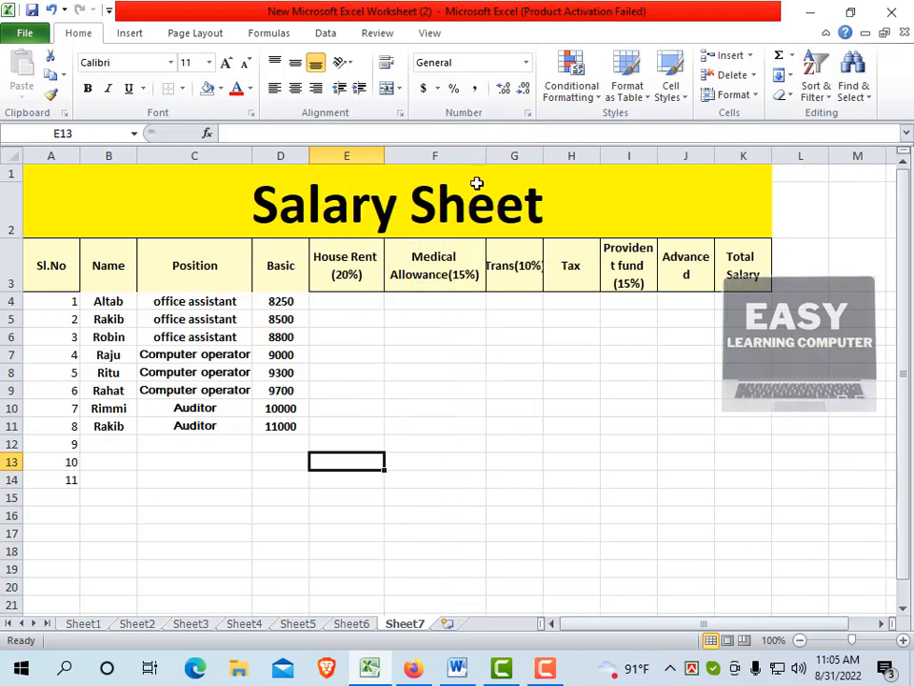
{"action": "left_click", "coordinate": [453, 300]}
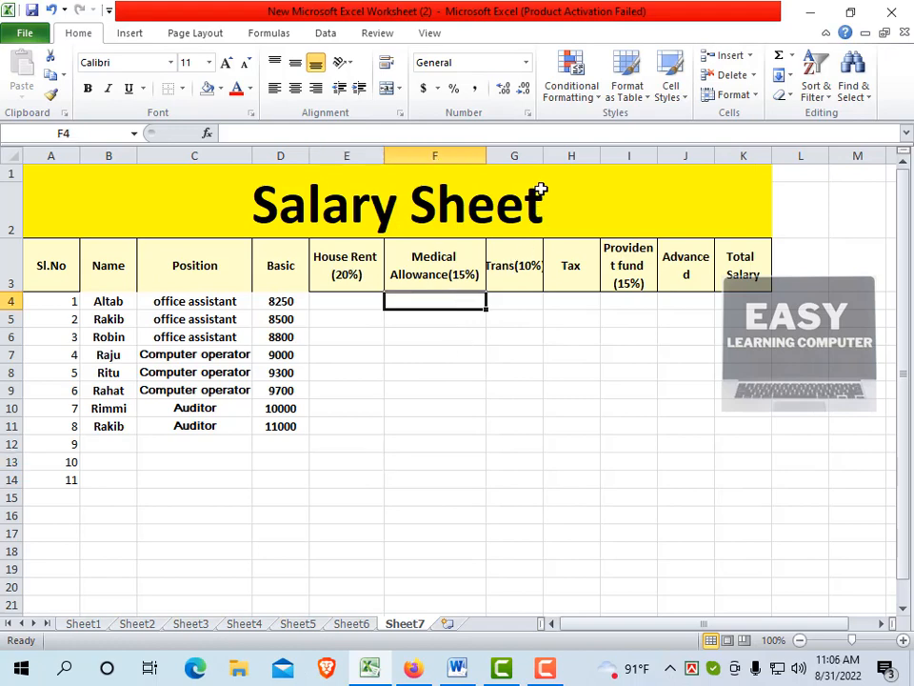
{"action": "left_click_drag", "start_coordinate": [542, 156], "coordinate": [560, 160]}
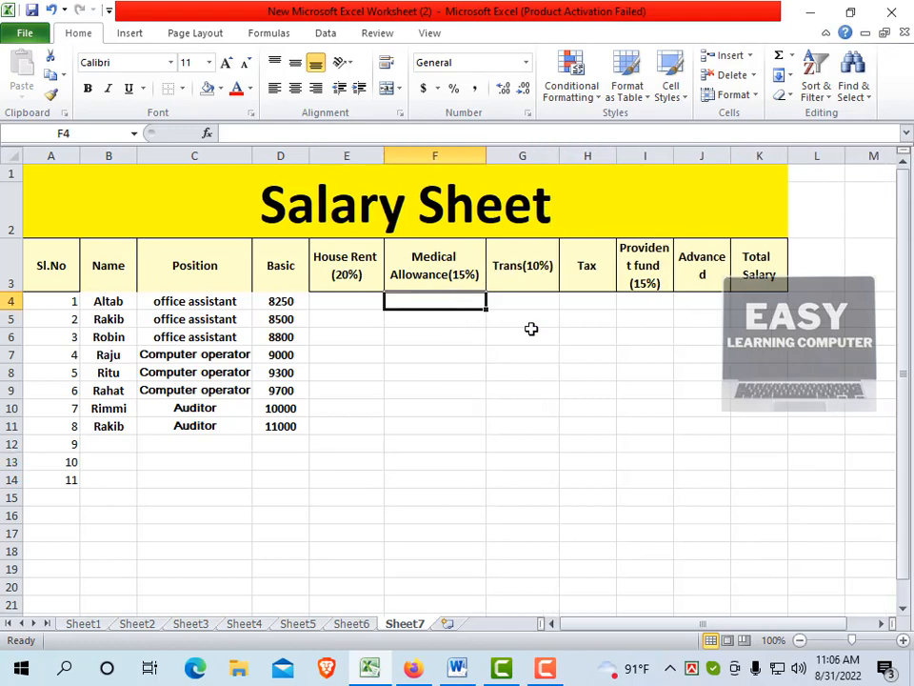
{"action": "left_click", "coordinate": [598, 278]}
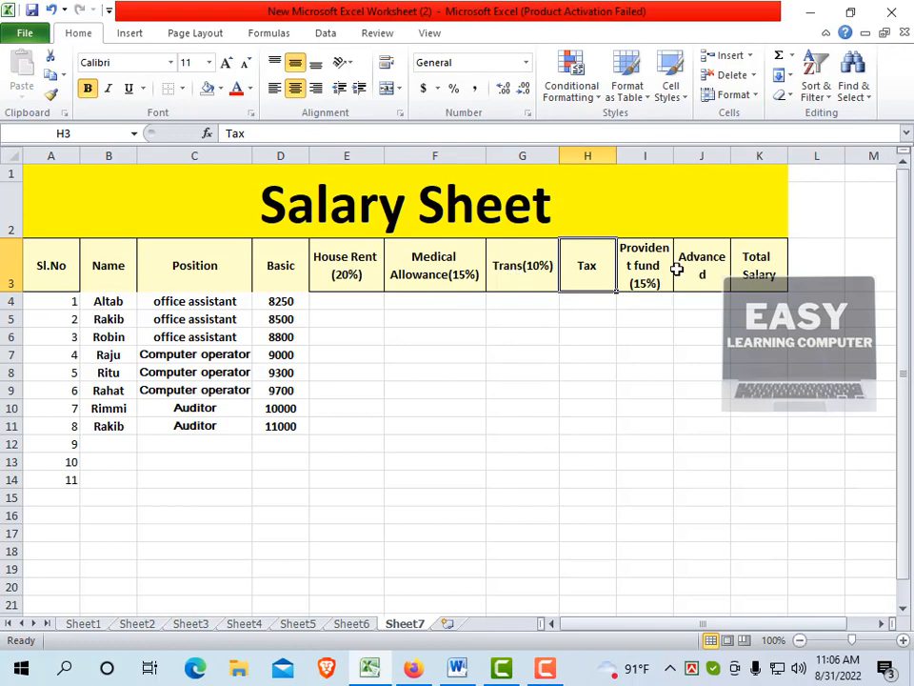
{"action": "left_click_drag", "start_coordinate": [675, 150], "coordinate": [697, 154]}
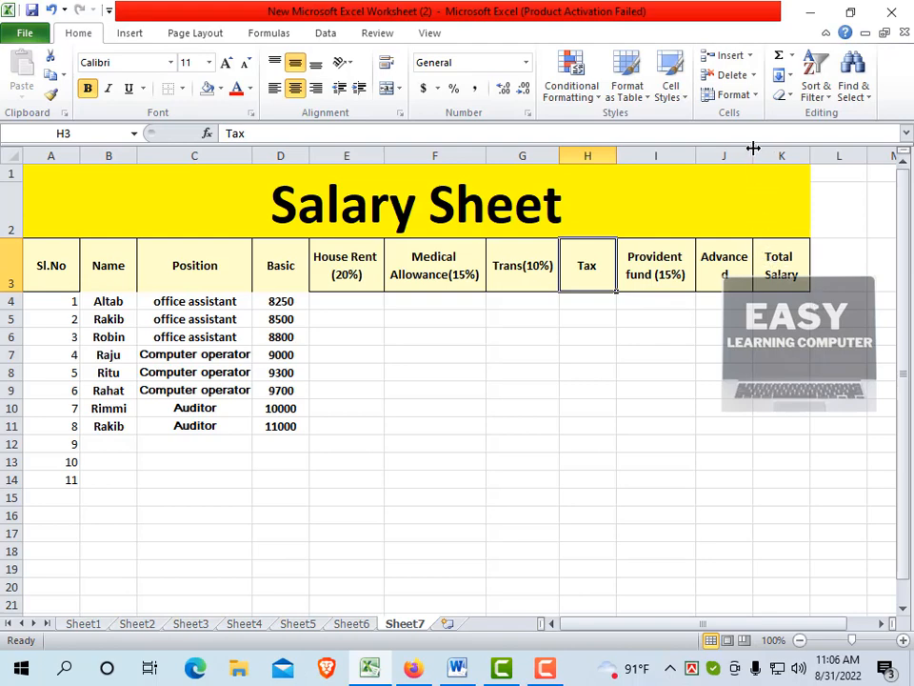
{"action": "left_click_drag", "start_coordinate": [753, 149], "coordinate": [770, 148]}
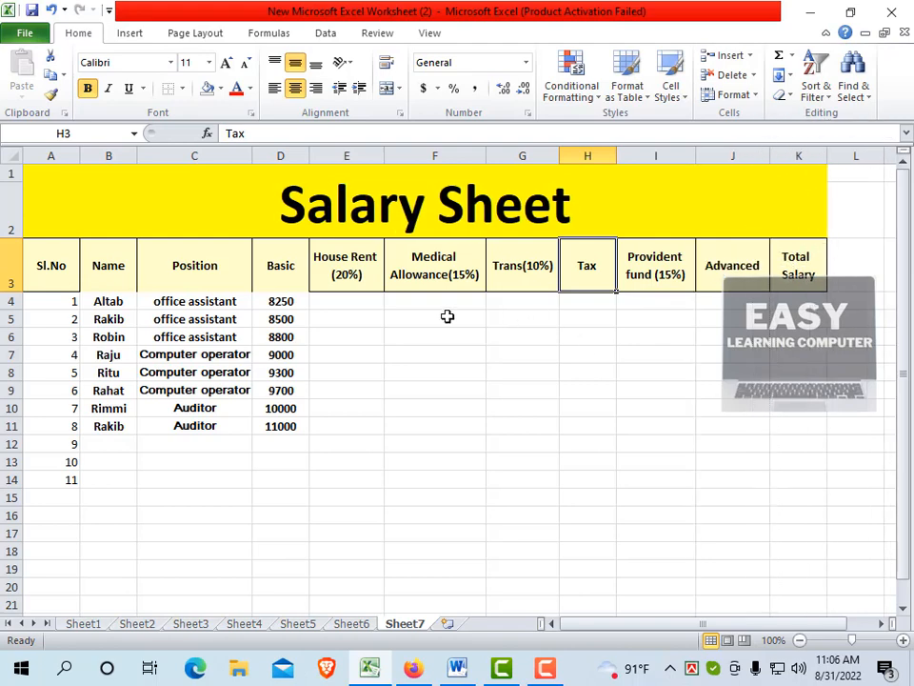
Enter the sample text "Medical Allowance" in the empty cell G10
{"action": "left_click", "coordinate": [339, 300]}
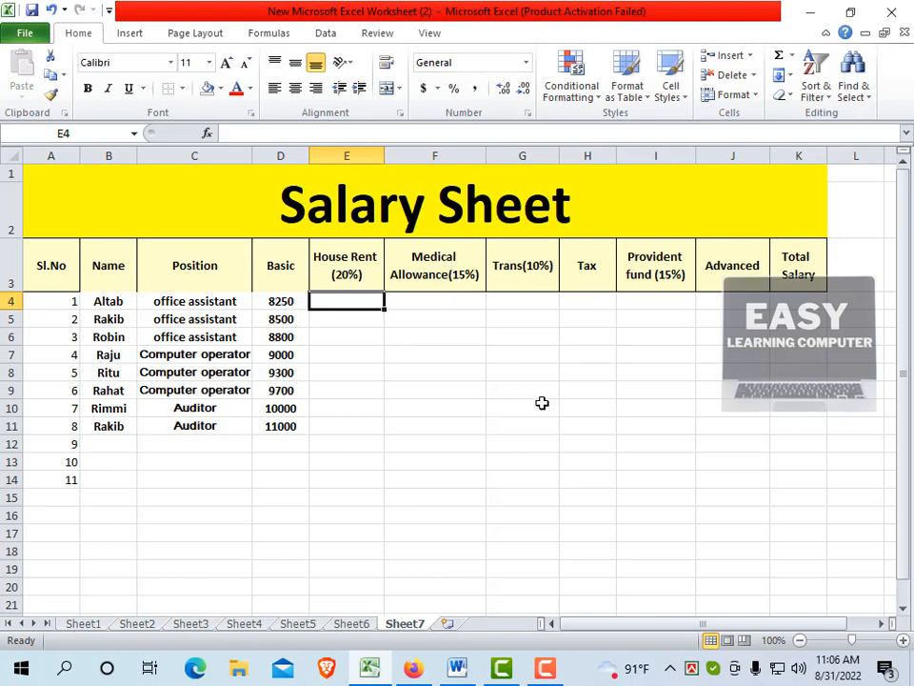
{"action": "left_click", "coordinate": [446, 374]}
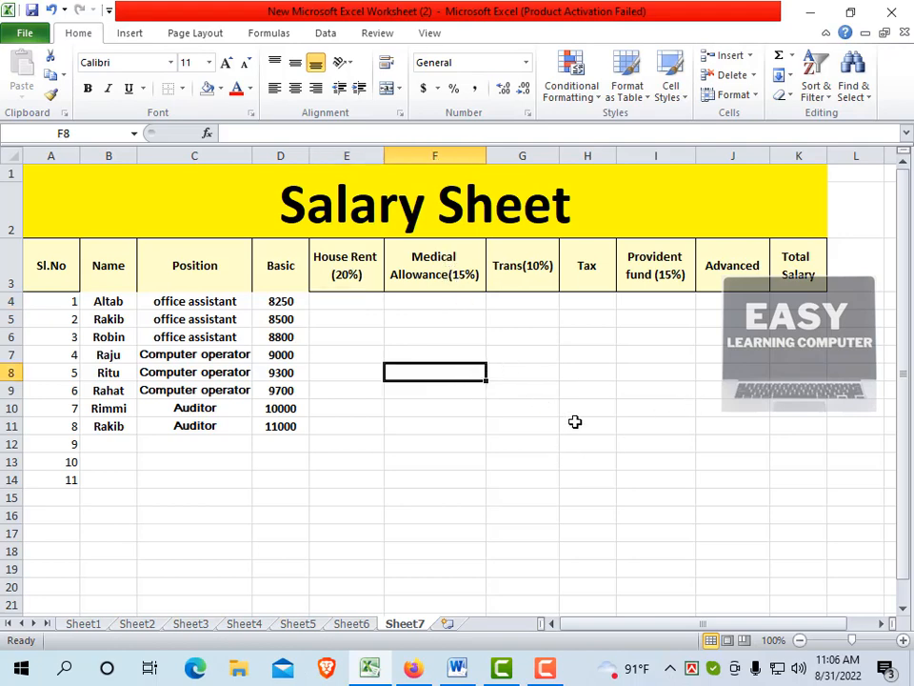
{"action": "left_click", "coordinate": [539, 412]}
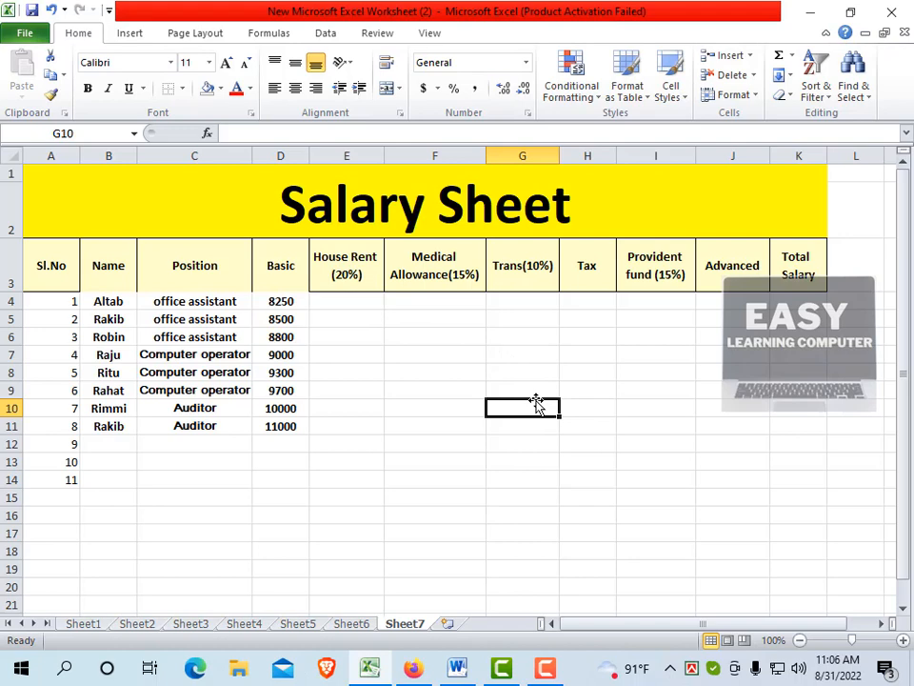
{"action": "type", "text": "Medical Allowance"}
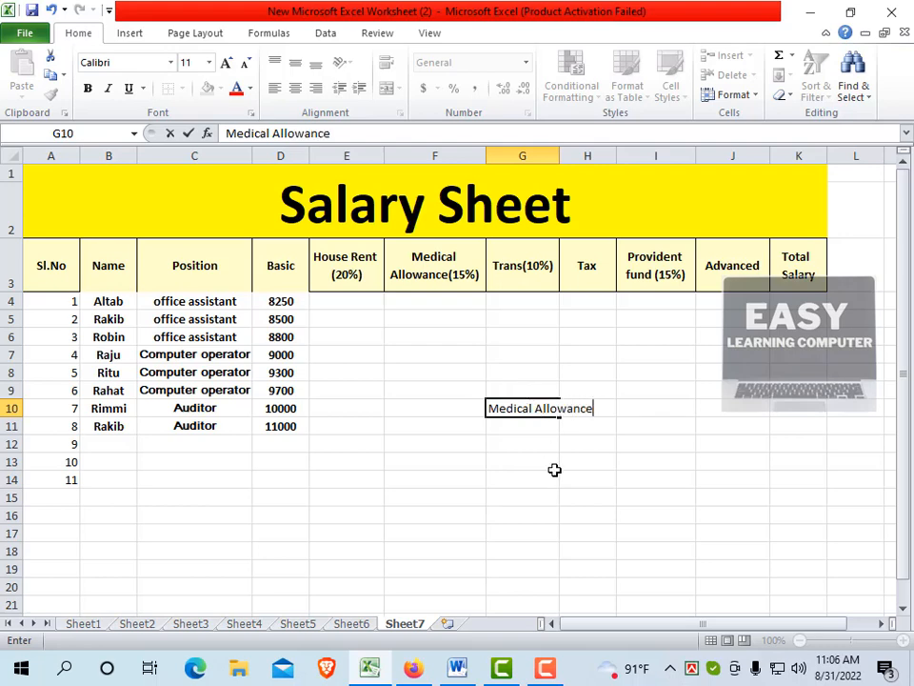
{"action": "left_click", "coordinate": [536, 426]}
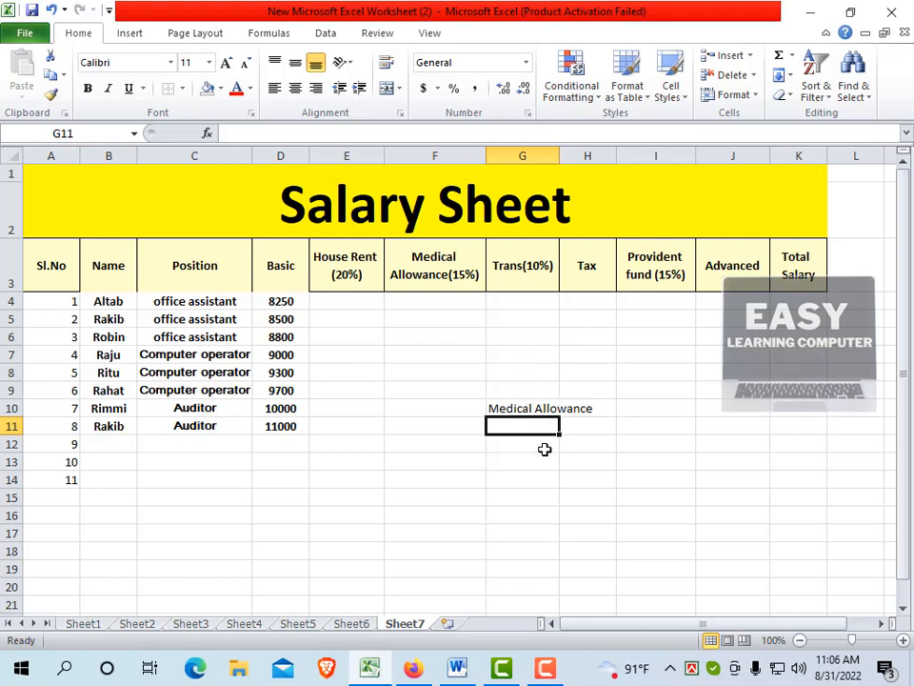
Apply Wrap Text to the sample text in G10
{"action": "left_click", "coordinate": [539, 407]}
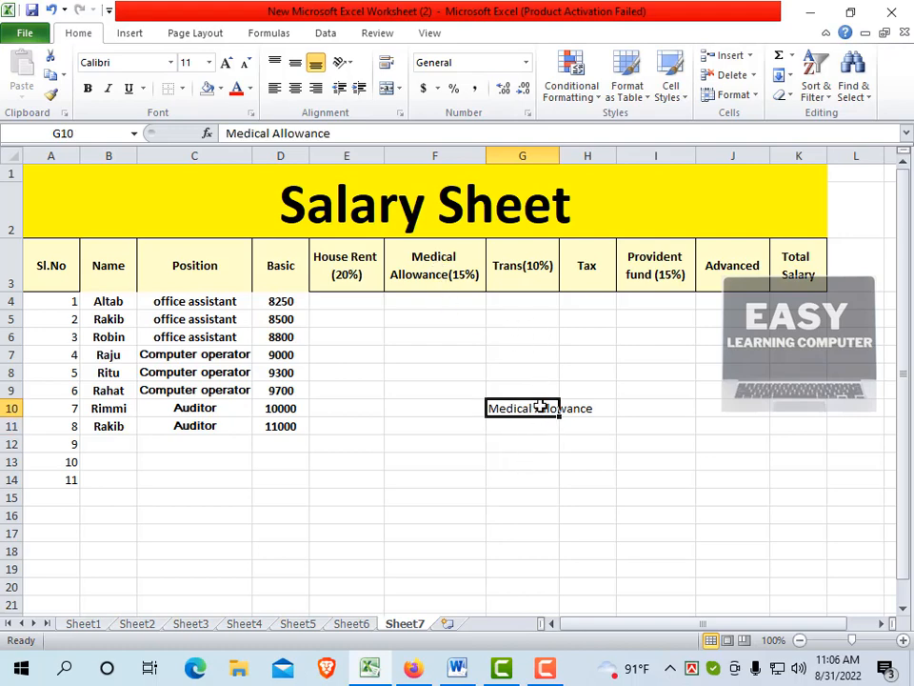
{"action": "left_click", "coordinate": [540, 426]}
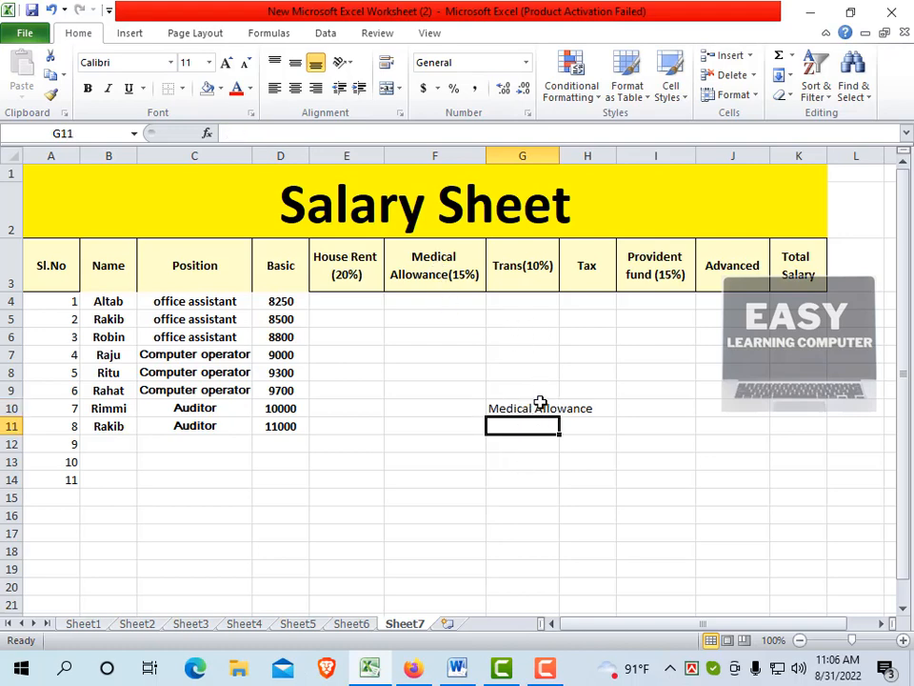
{"action": "left_click", "coordinate": [541, 402]}
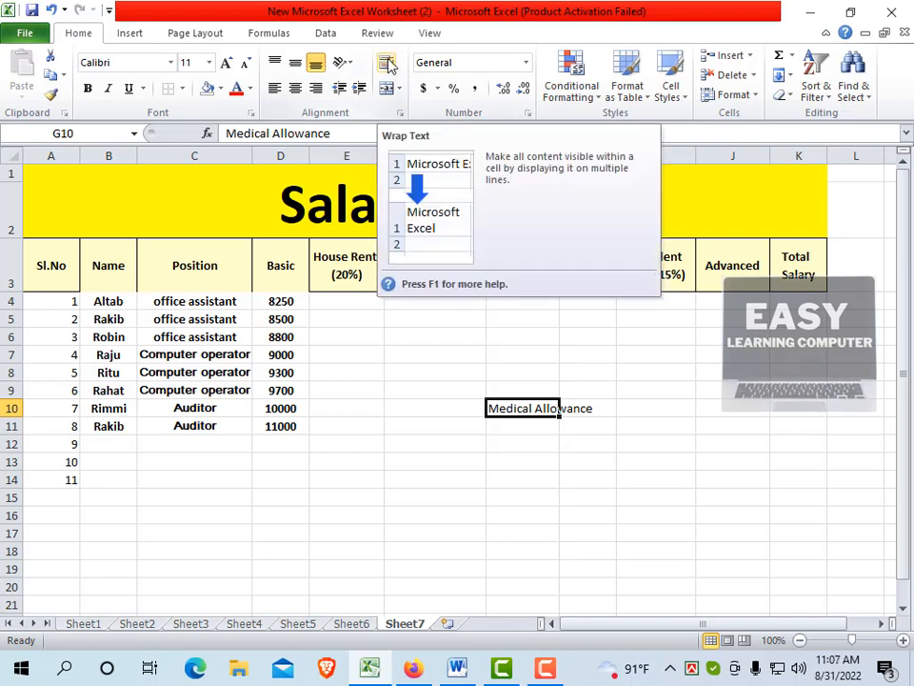
{"action": "left_click", "coordinate": [387, 65]}
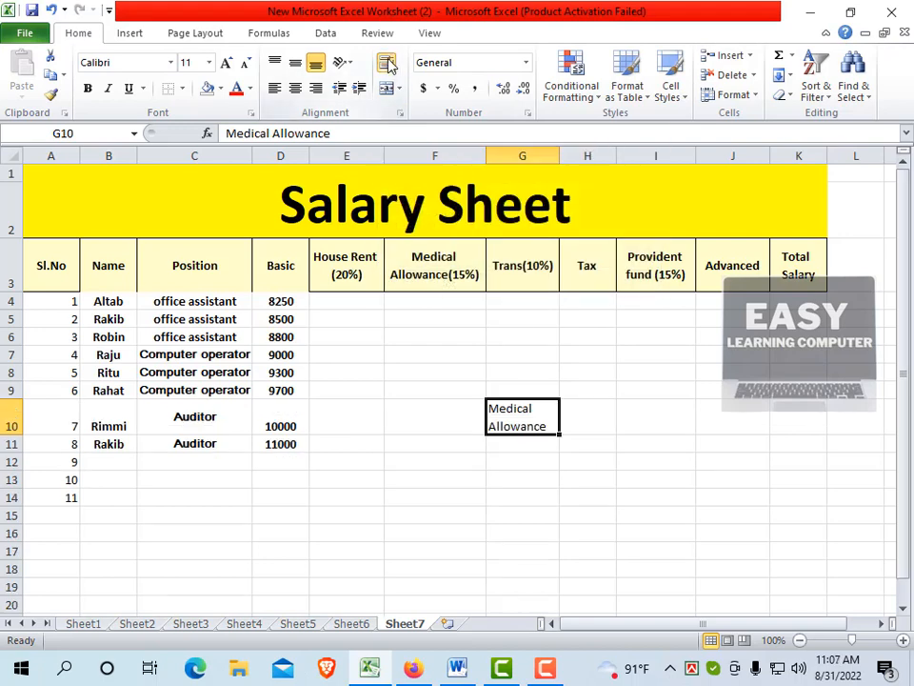
{"action": "left_click", "coordinate": [531, 436]}
Narrow column G to test the wrapped text in G10, then widen it again until the Trans(10%) header fits
{"action": "left_click", "coordinate": [527, 412]}
{"action": "left_click_drag", "start_coordinate": [557, 154], "coordinate": [539, 154]}
{"action": "left_click", "coordinate": [515, 479]}
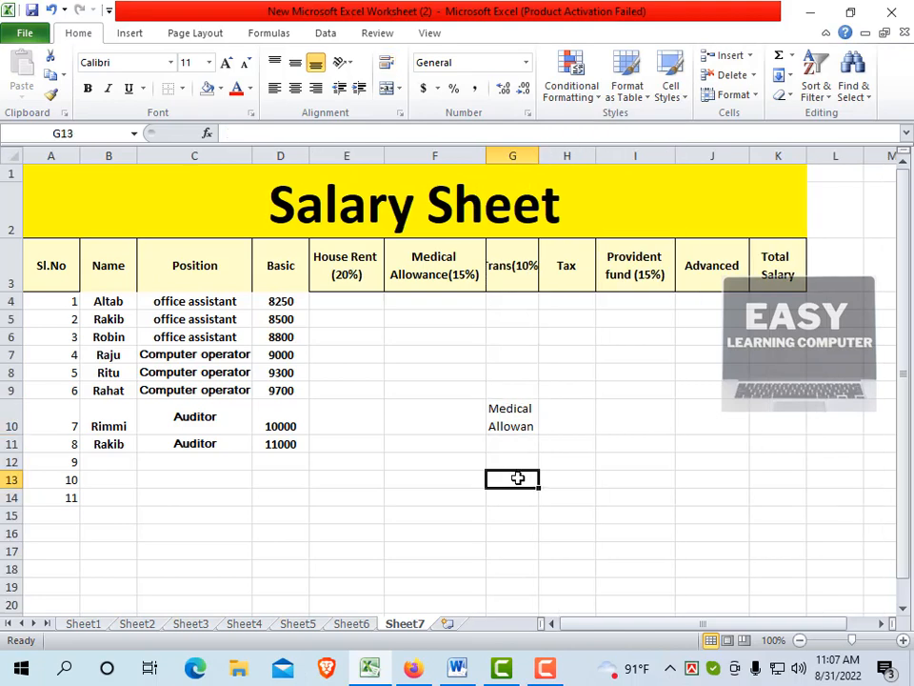
{"action": "left_click", "coordinate": [520, 405]}
{"action": "left_click_drag", "start_coordinate": [535, 155], "coordinate": [563, 162]}
{"action": "left_click", "coordinate": [534, 445]}
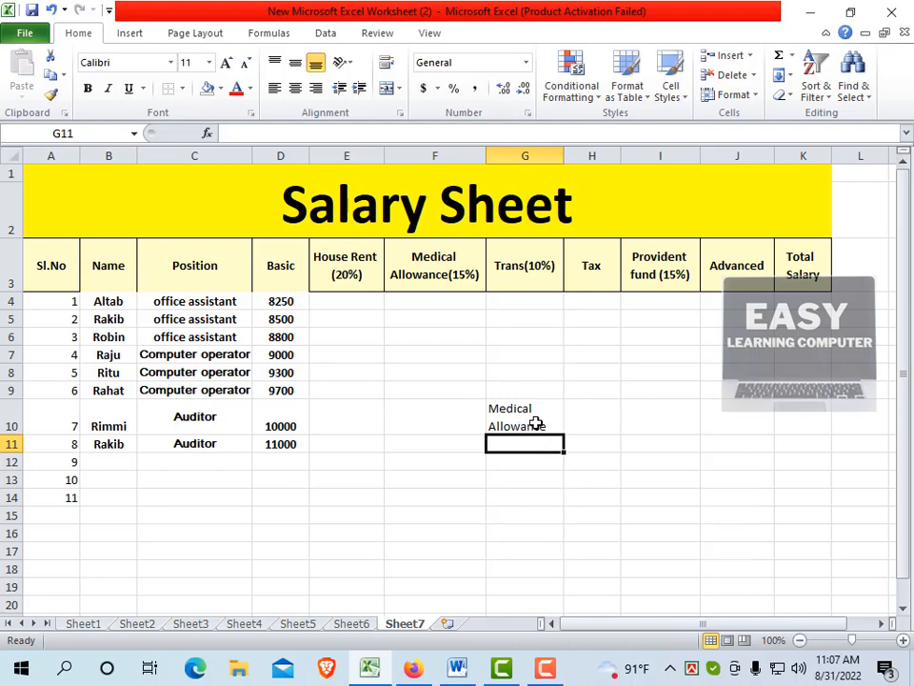
Delete the sample text from G10
{"action": "left_click", "coordinate": [537, 424]}
{"action": "key", "text": "Delete"}
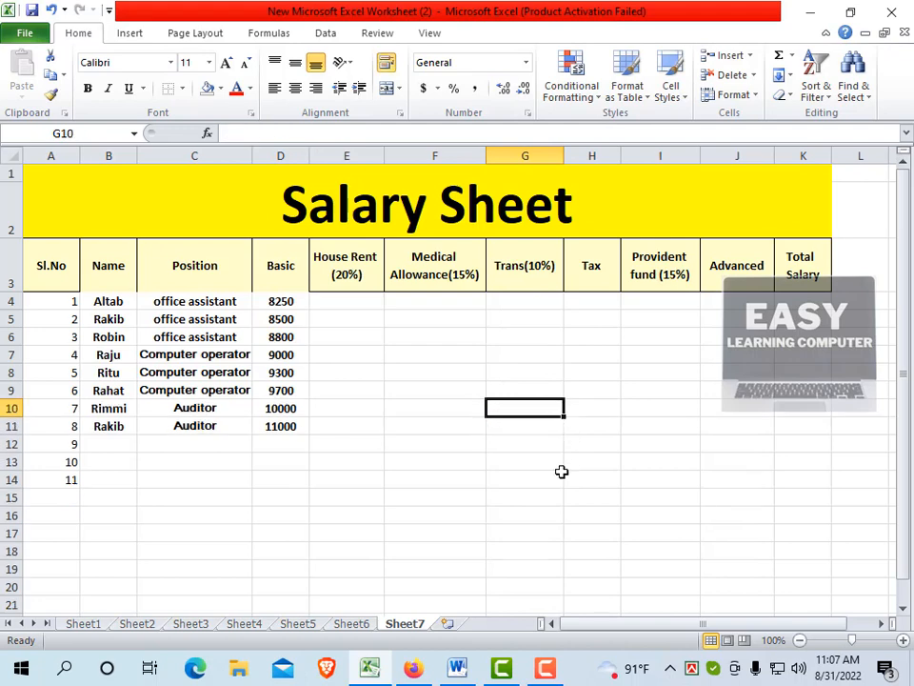
{"action": "left_click", "coordinate": [532, 445]}
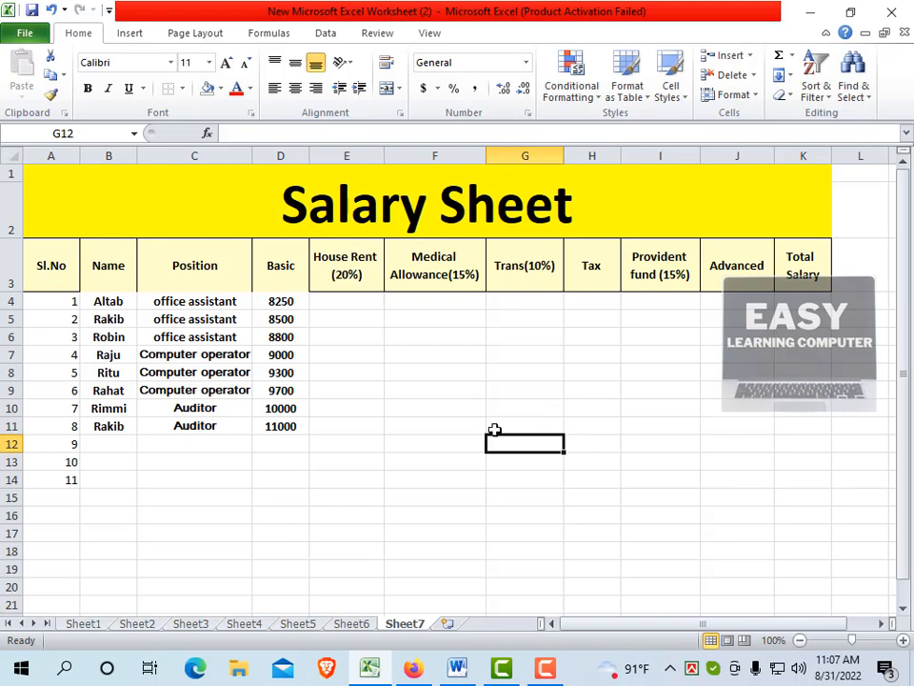
{"action": "left_click", "coordinate": [336, 319]}
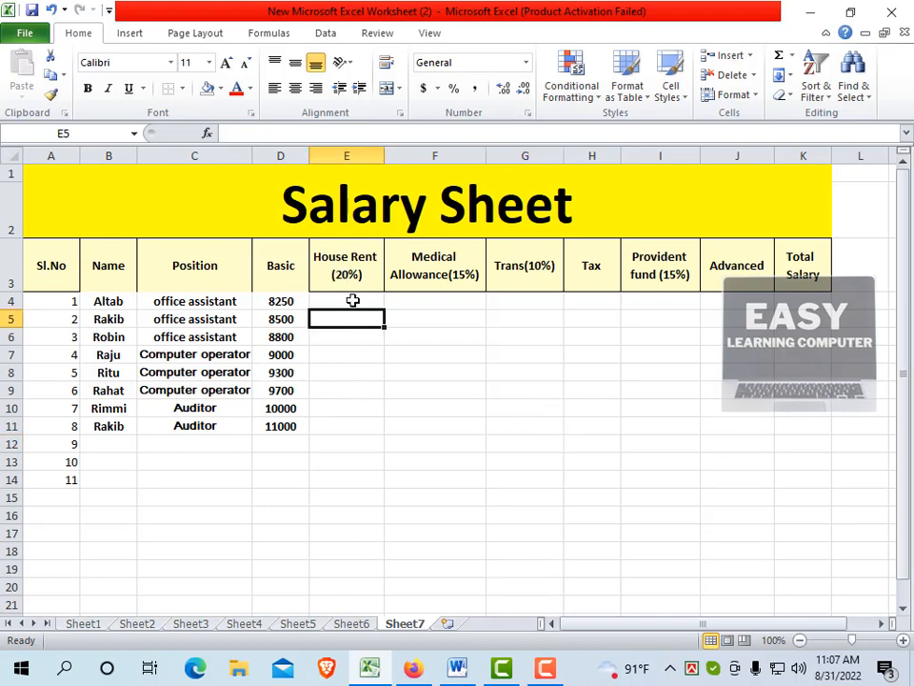
{"action": "left_click", "coordinate": [353, 300]}
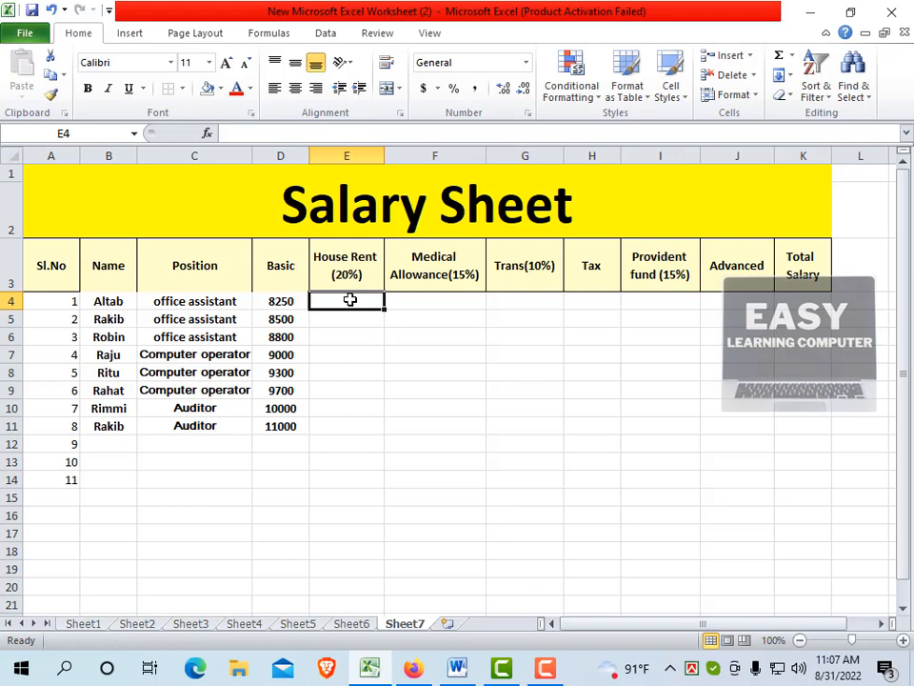
{"action": "left_click", "coordinate": [347, 320]}
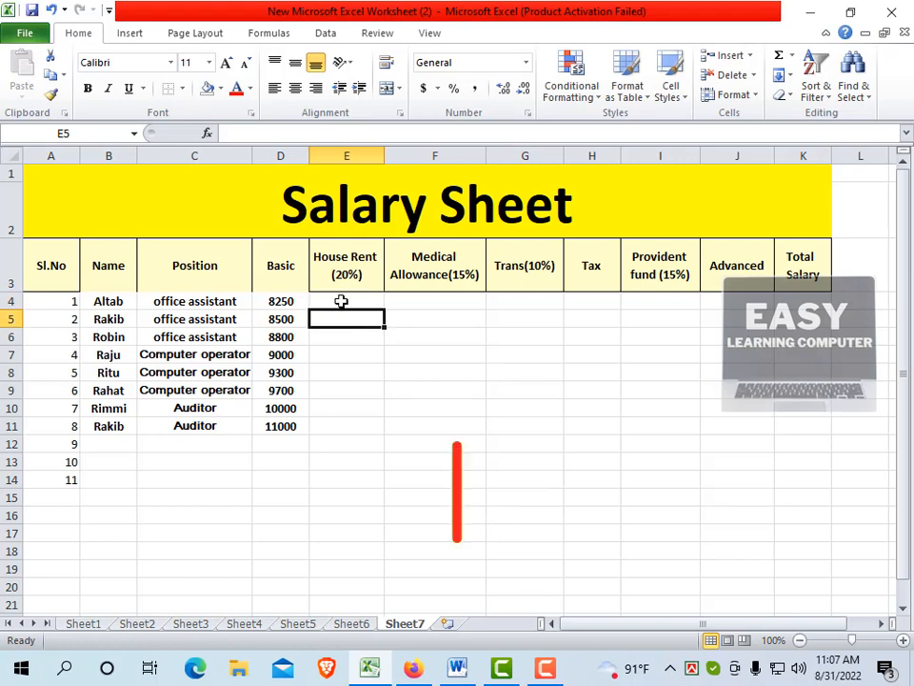
{"action": "left_click", "coordinate": [341, 301]}
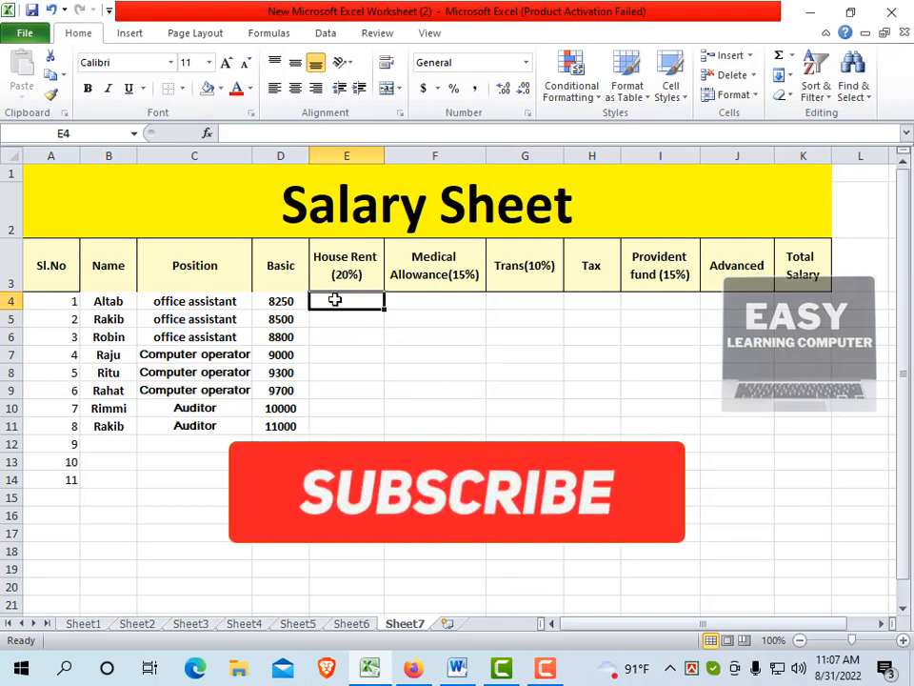
{"action": "type", "text": "="}
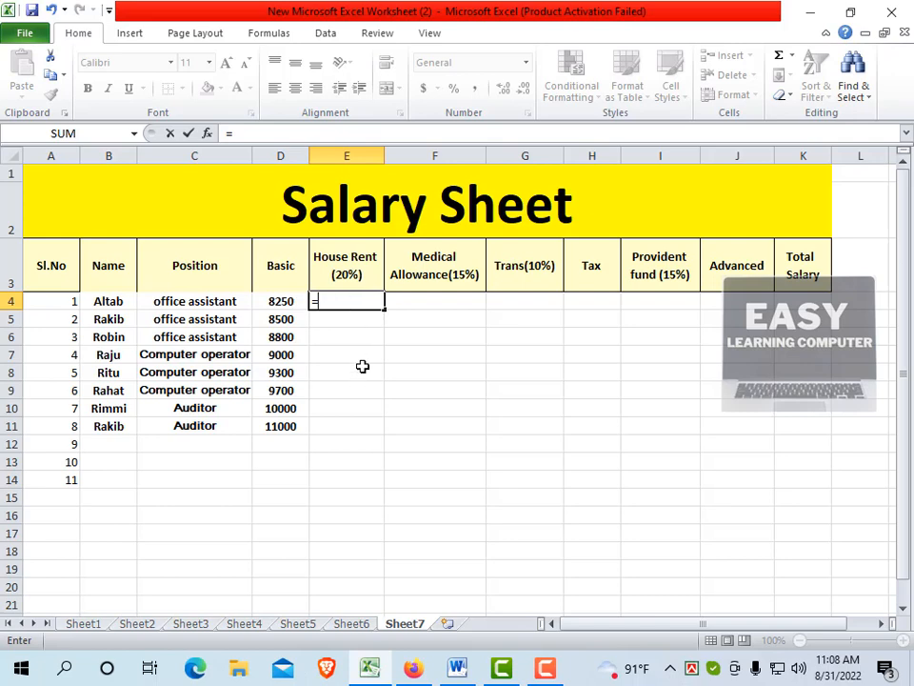
{"action": "left_click", "coordinate": [359, 318]}
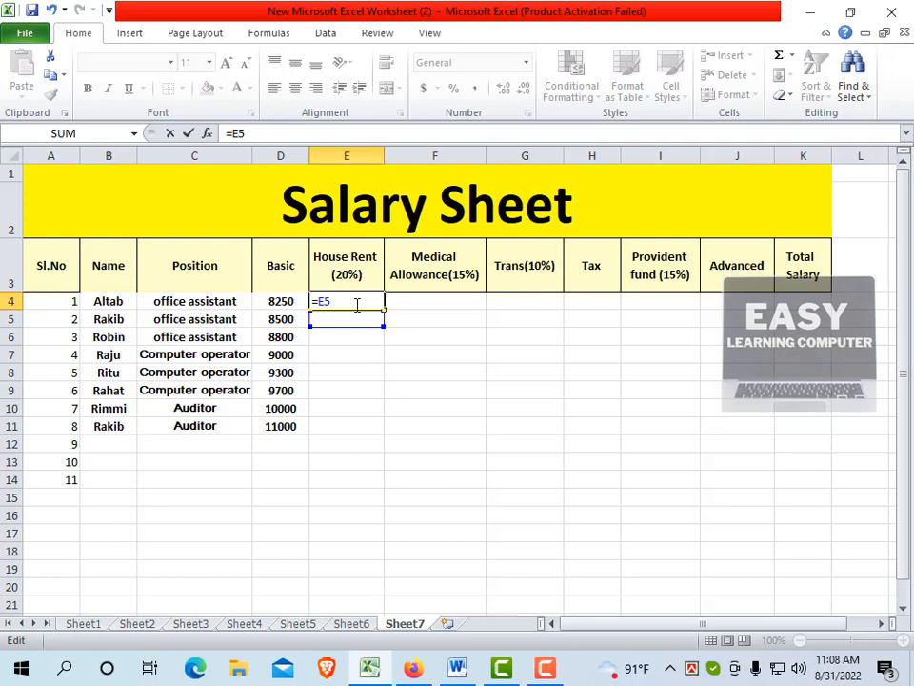
{"action": "key", "text": "BackSpace"}
{"action": "key", "text": "BackSpace"}
{"action": "left_click", "coordinate": [353, 317]}
{"action": "key", "text": "BackSpace"}
{"action": "key", "text": "BackSpace"}
{"action": "key", "text": "BackSpace"}
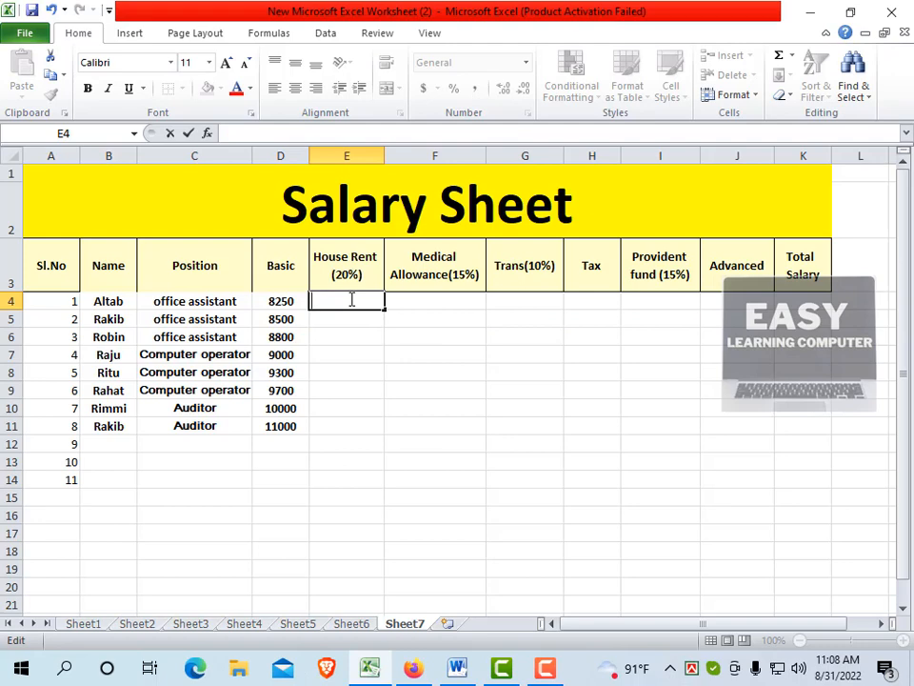
{"action": "left_click", "coordinate": [352, 313]}
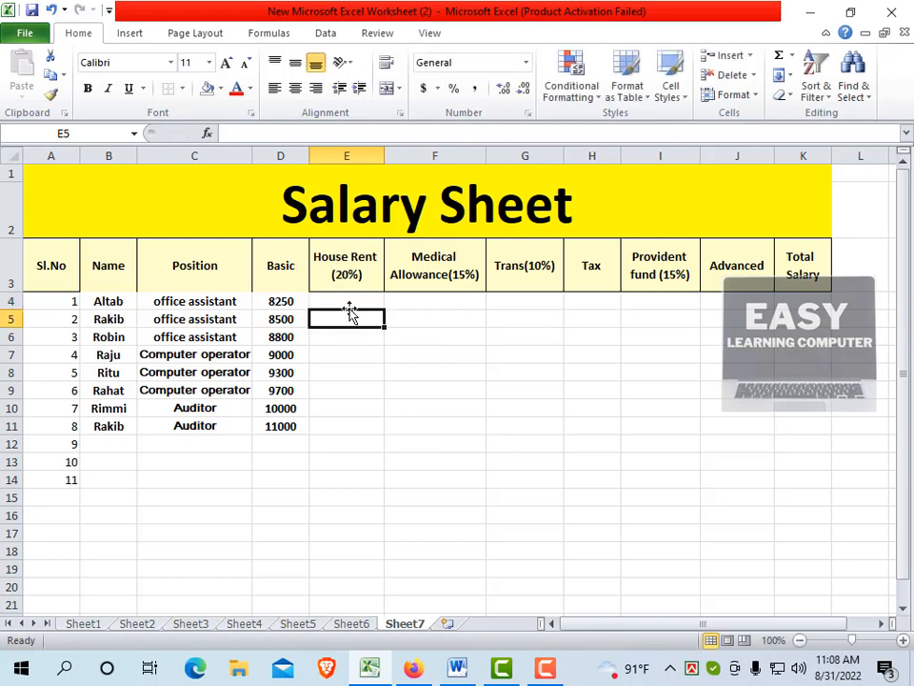
Calculate the first employee's House Rent in E4 with the formula =D4*20%
{"action": "left_click", "coordinate": [351, 300]}
{"action": "type", "text": "="}
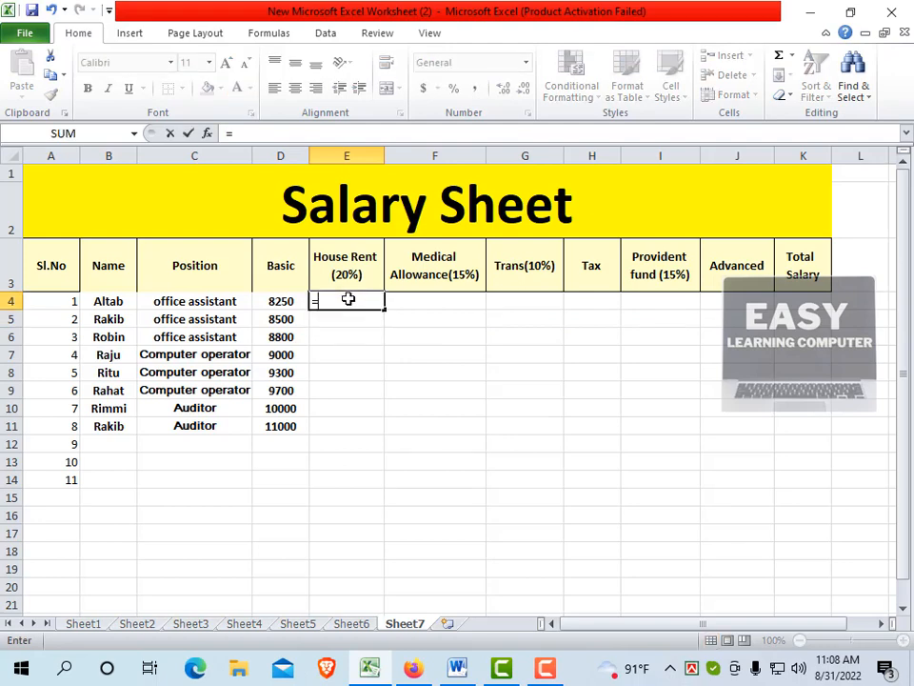
{"action": "left_click", "coordinate": [278, 301]}
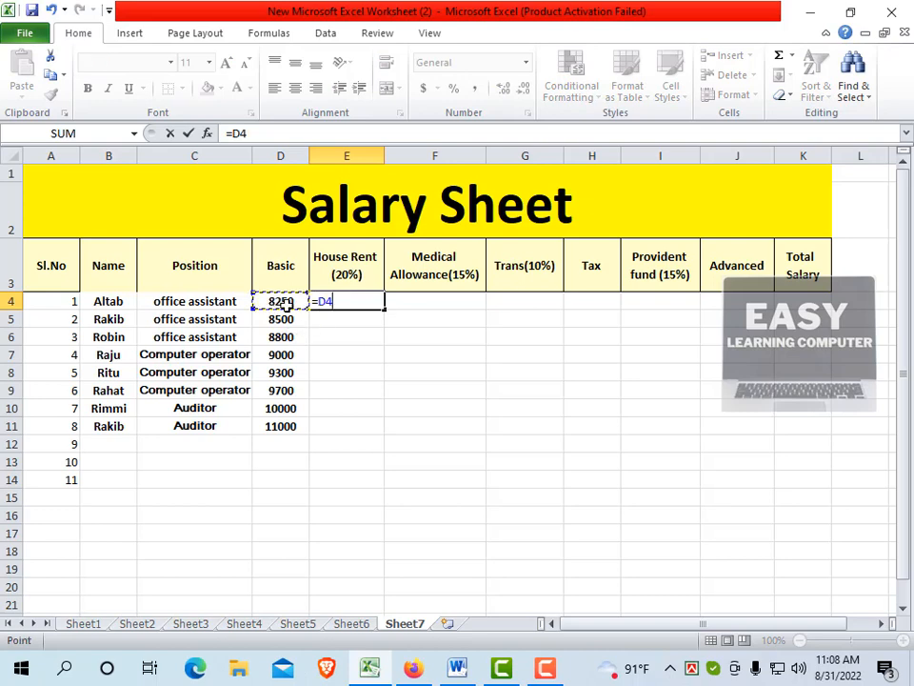
{"action": "type", "text": "*20"}
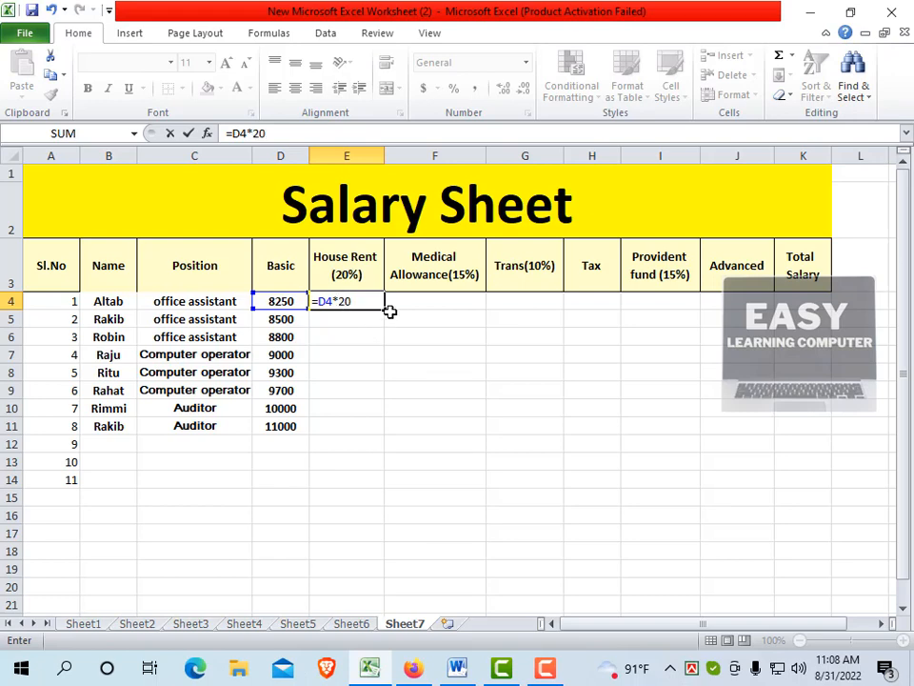
{"action": "type", "text": "%"}
{"action": "key", "text": "Return"}
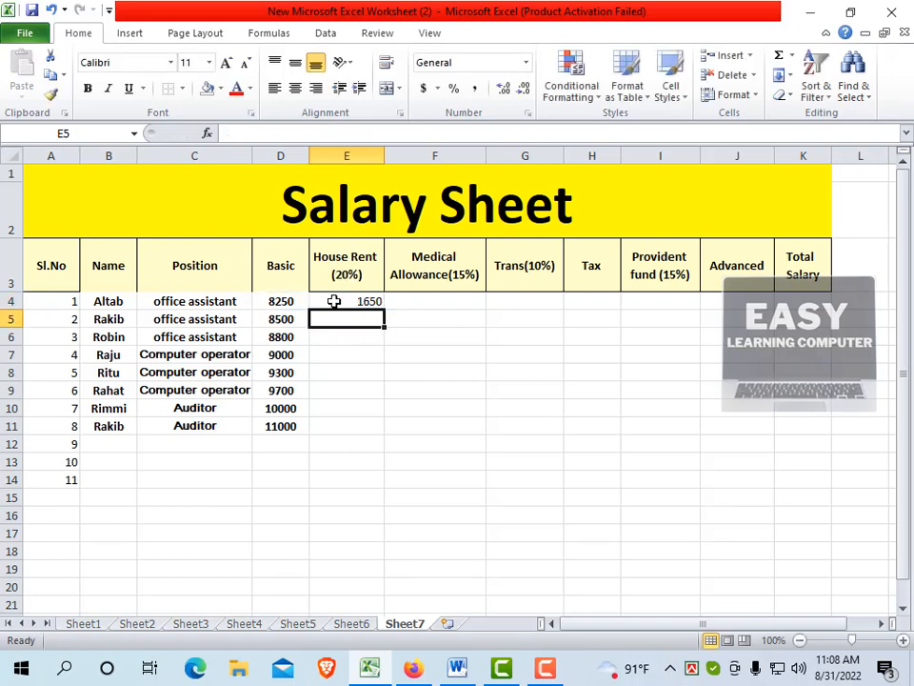
Fill the House Rent formula from E4 down to E11 for all listed employees
{"action": "left_click", "coordinate": [334, 302]}
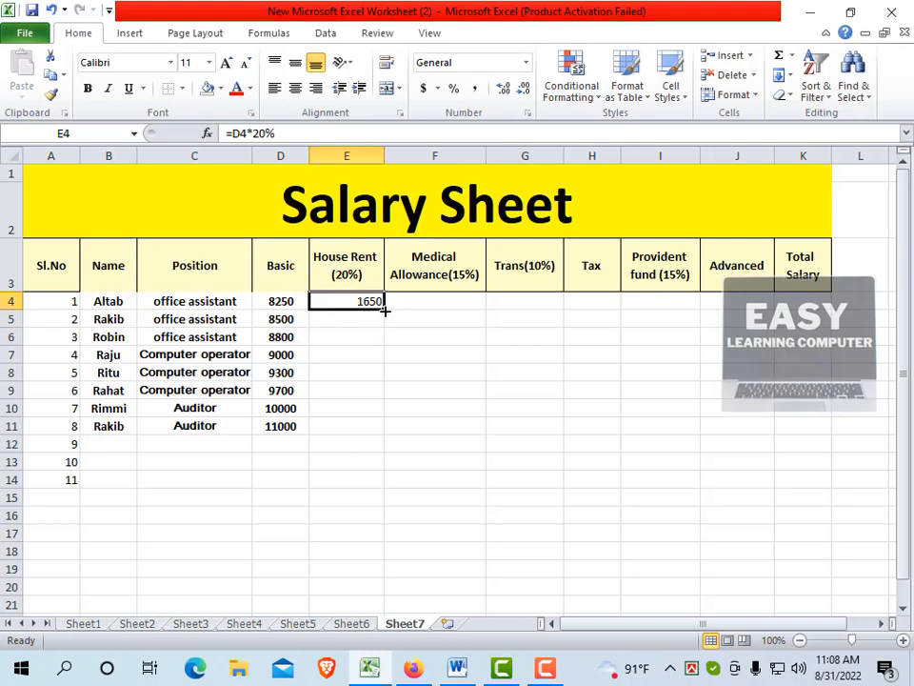
{"action": "left_click_drag", "start_coordinate": [385, 311], "coordinate": [385, 428]}
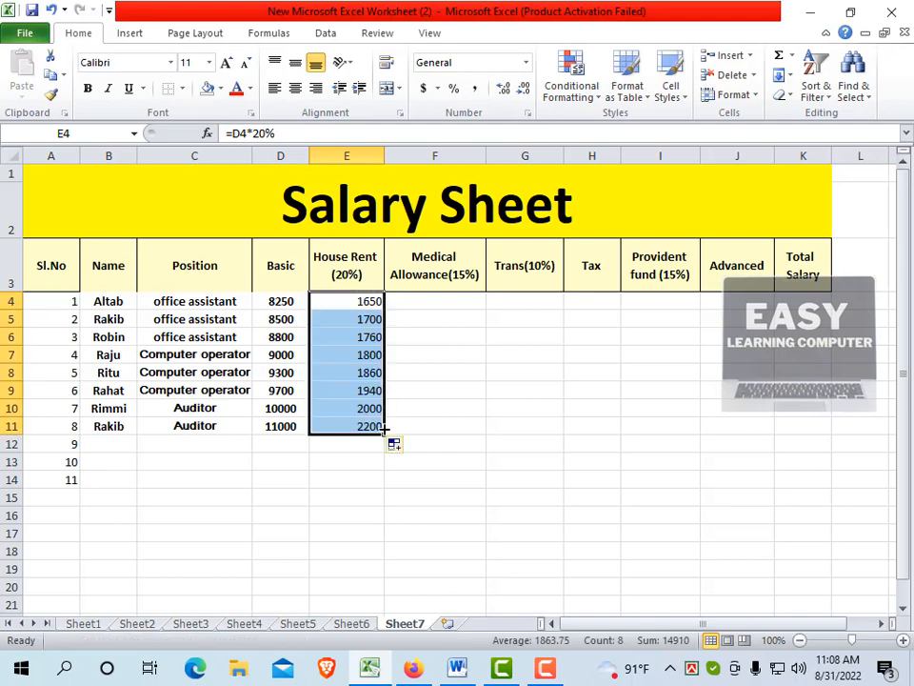
Calculate Medical Allowance in F4 with the formula =D4*15% and fill it down to F11
{"action": "left_click", "coordinate": [416, 303]}
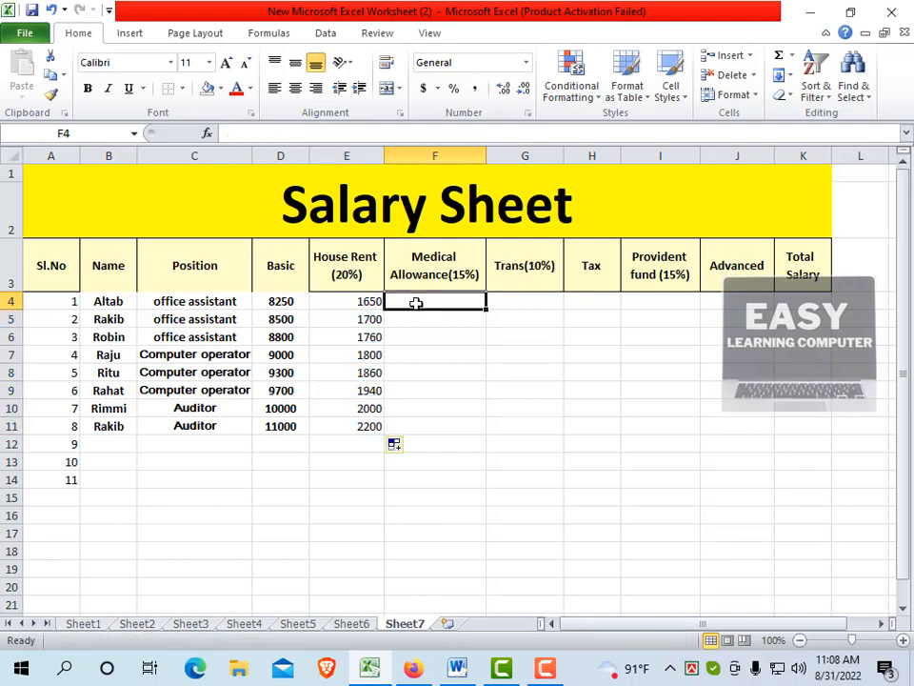
{"action": "type", "text": "="}
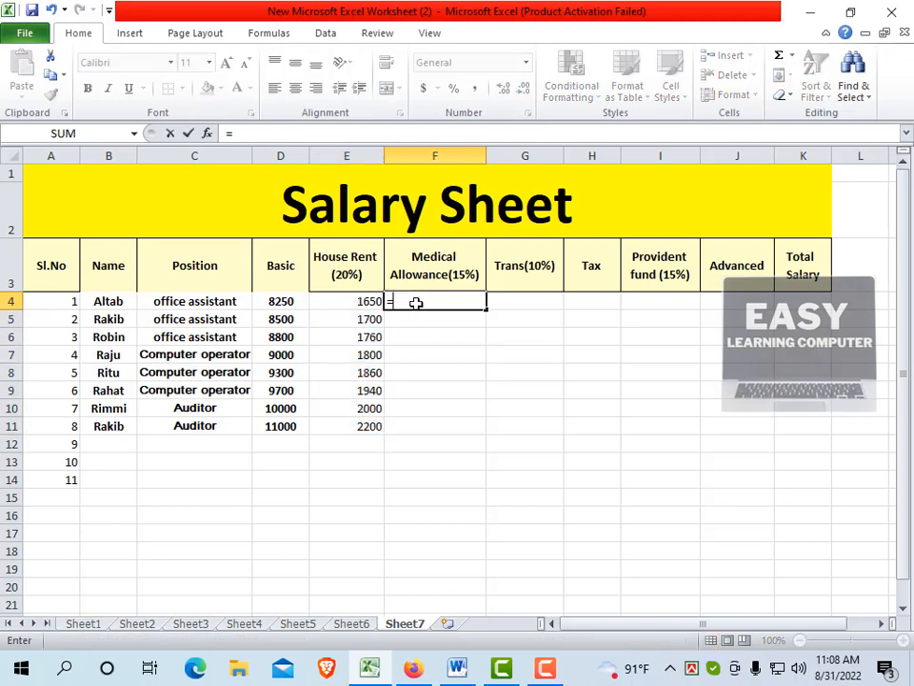
{"action": "left_click", "coordinate": [282, 303]}
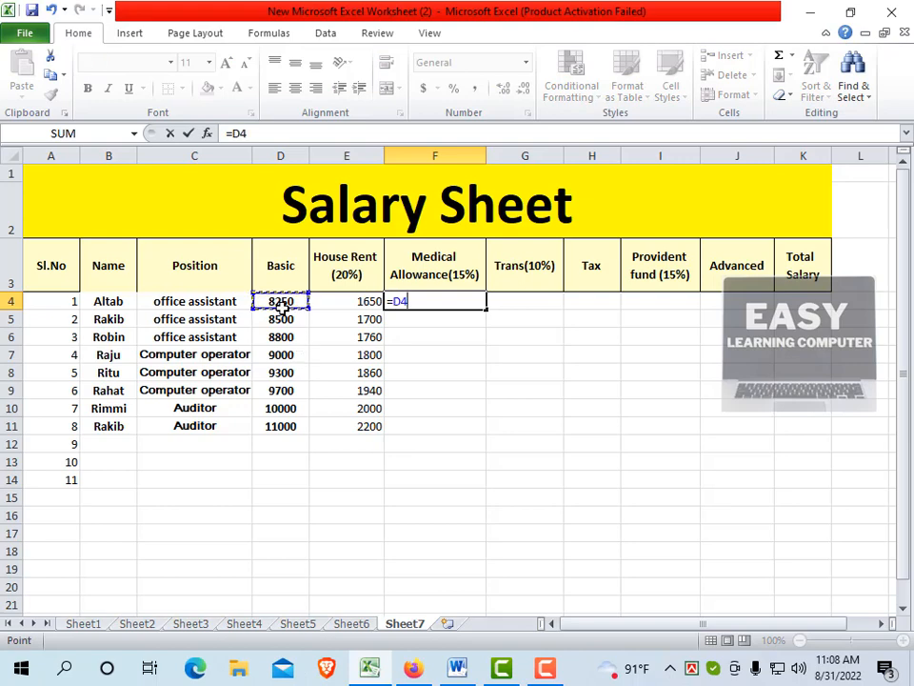
{"action": "type", "text": "*15%"}
{"action": "key", "text": "Return"}
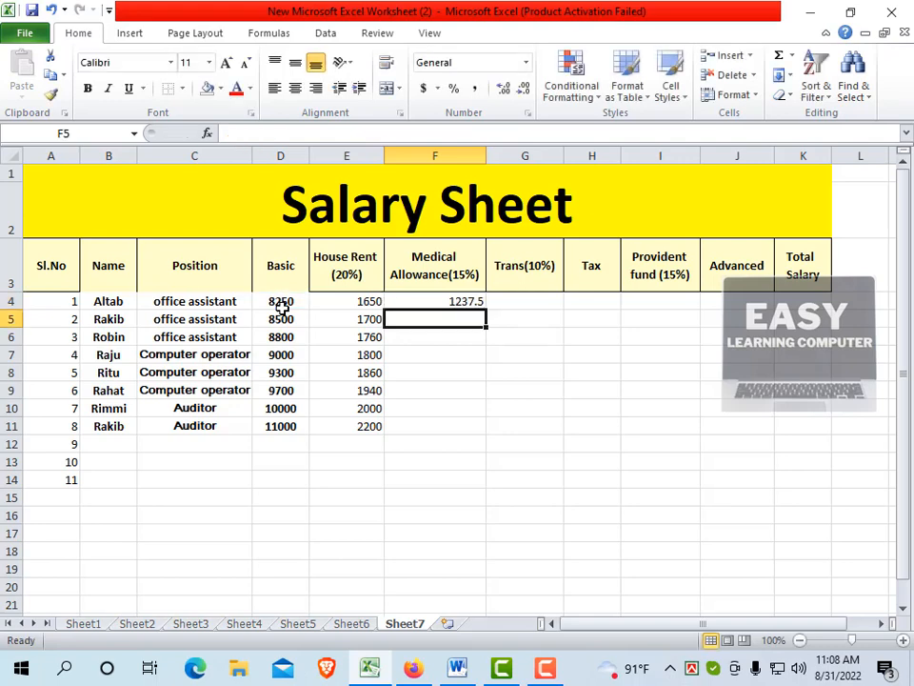
{"action": "left_click", "coordinate": [439, 303]}
{"action": "left_click_drag", "start_coordinate": [486, 311], "coordinate": [496, 435]}
Calculate the Trans(10%) allowance in G4 with the formula =D4*10% and fill it down to G11
{"action": "left_click", "coordinate": [522, 298]}
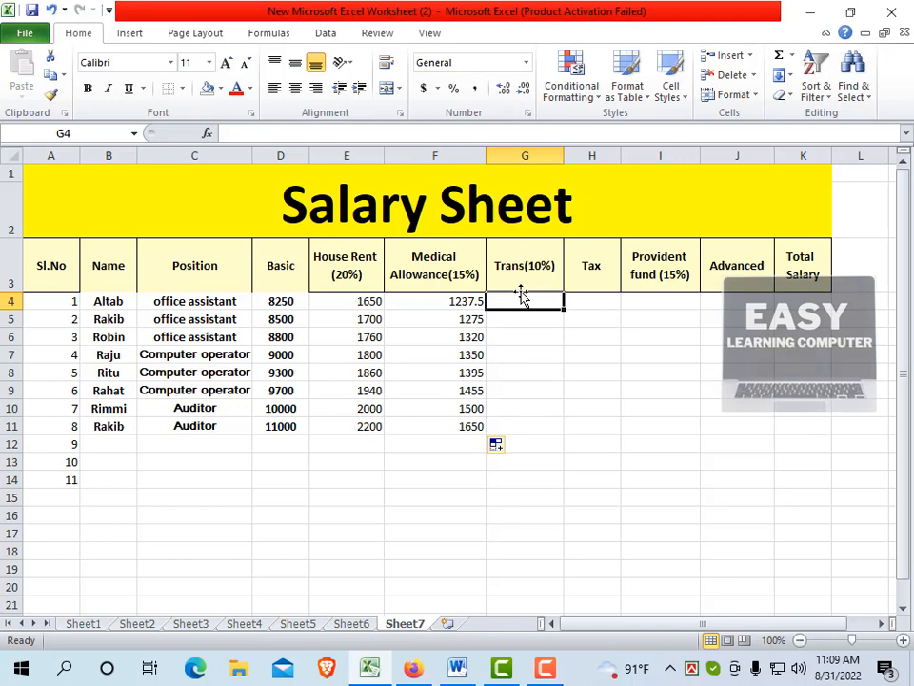
{"action": "type", "text": "="}
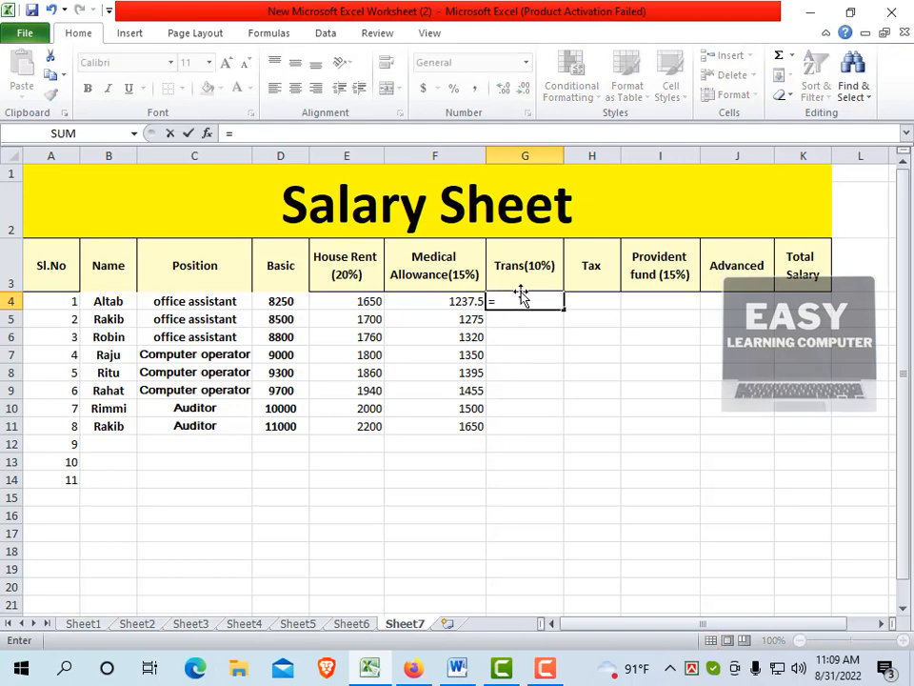
{"action": "left_click", "coordinate": [272, 302]}
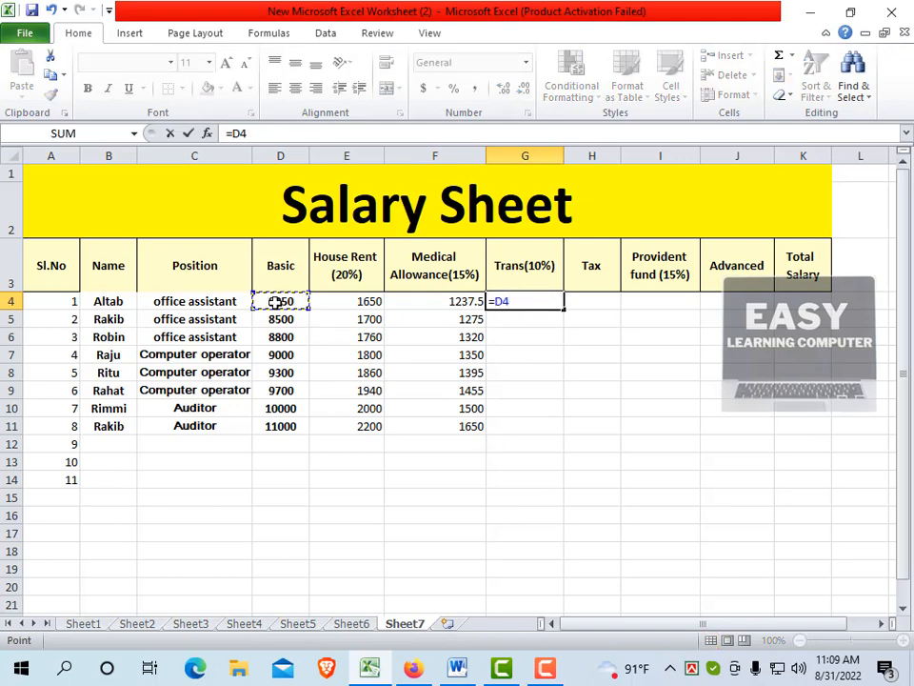
{"action": "type", "text": "*10%"}
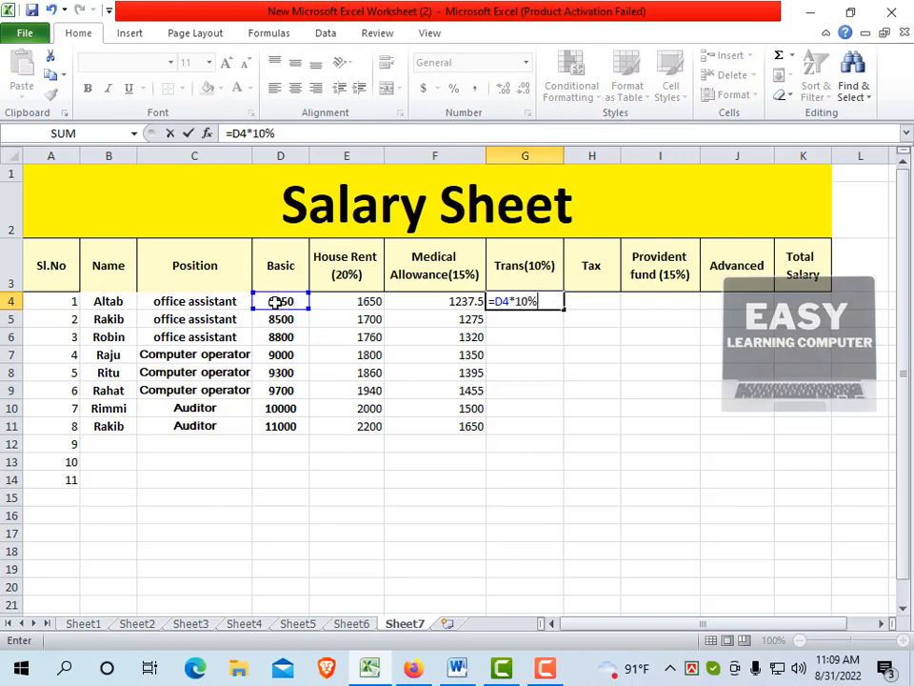
{"action": "key", "text": "Return"}
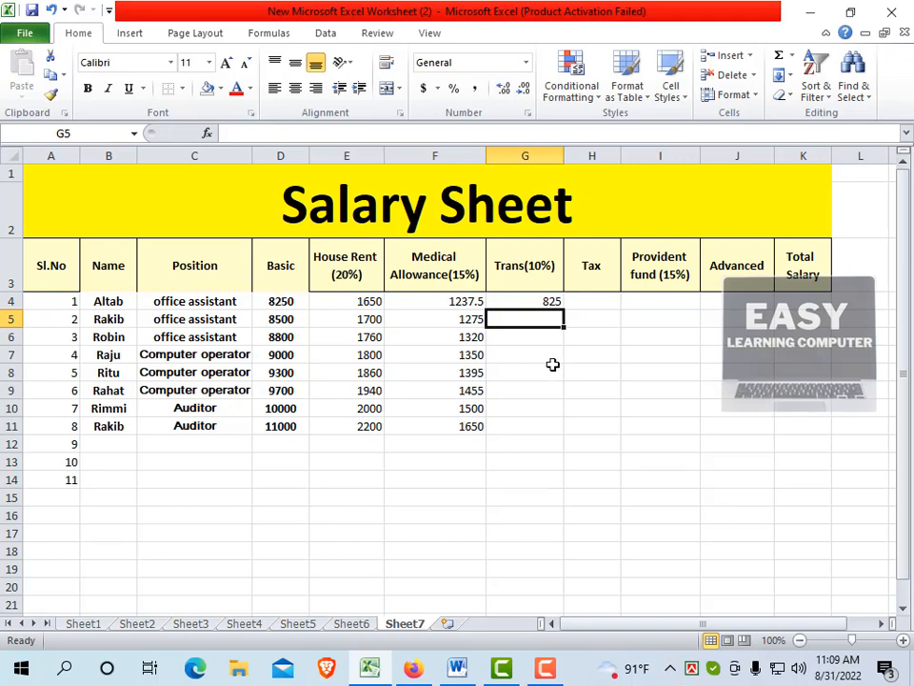
{"action": "left_click", "coordinate": [525, 302]}
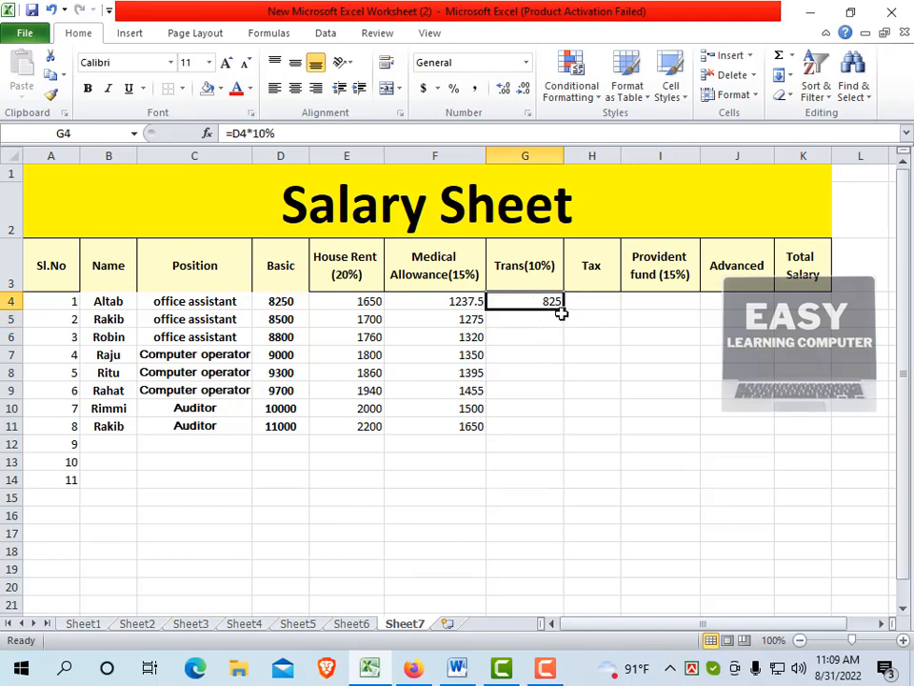
{"action": "left_click_drag", "start_coordinate": [565, 310], "coordinate": [572, 428]}
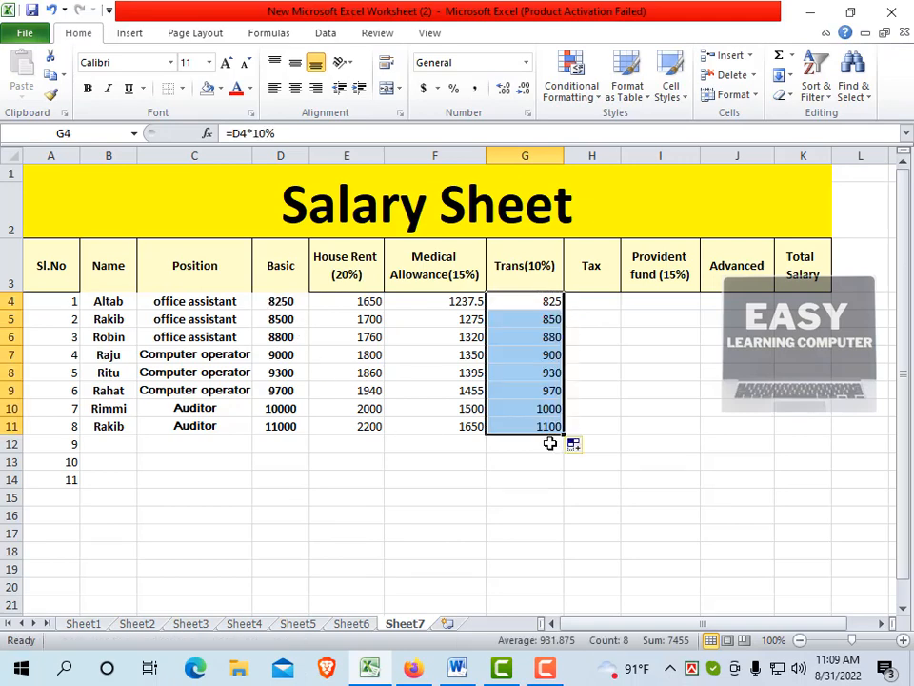
Review the income tax rules in the Word document and return to the Excel salary sheet
{"action": "left_click", "coordinate": [607, 301]}
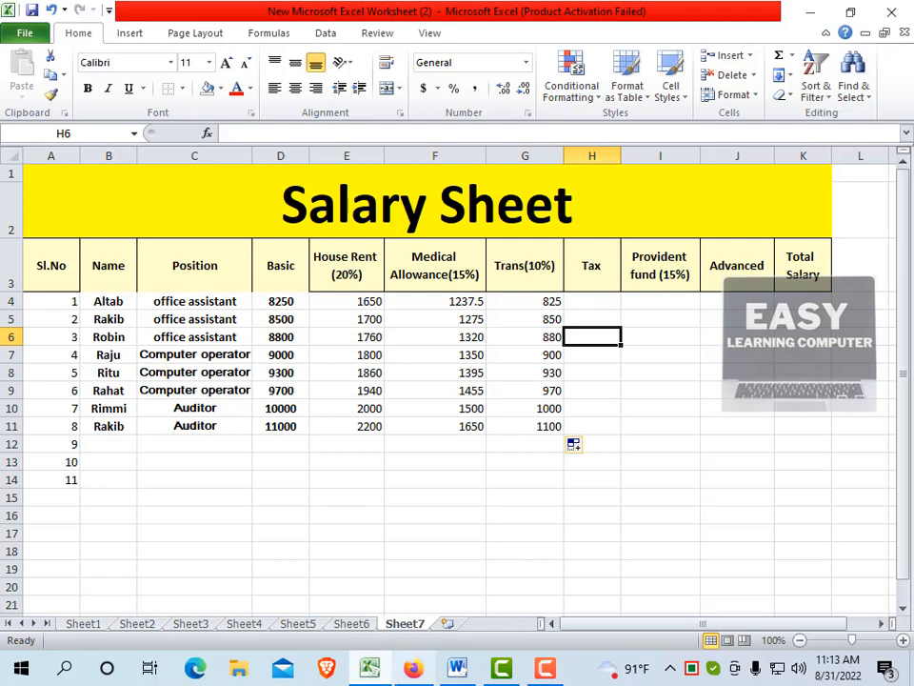
{"action": "left_click", "coordinate": [456, 671]}
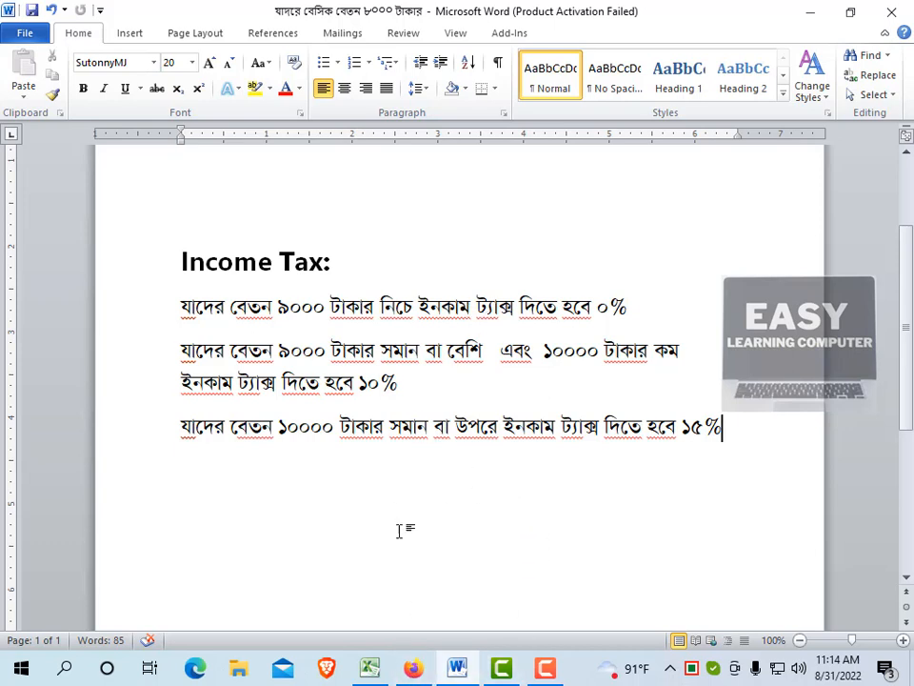
{"action": "left_click", "coordinate": [368, 669]}
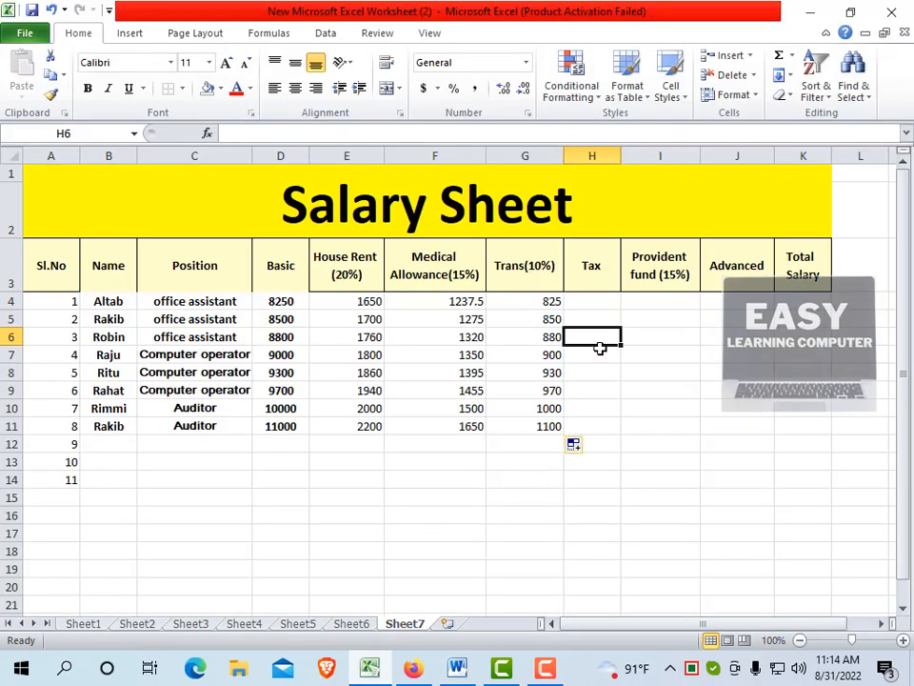
Begin the first employee's Tax formula in H4 with an IF function, using the English keyboard layout
{"action": "left_click", "coordinate": [601, 301]}
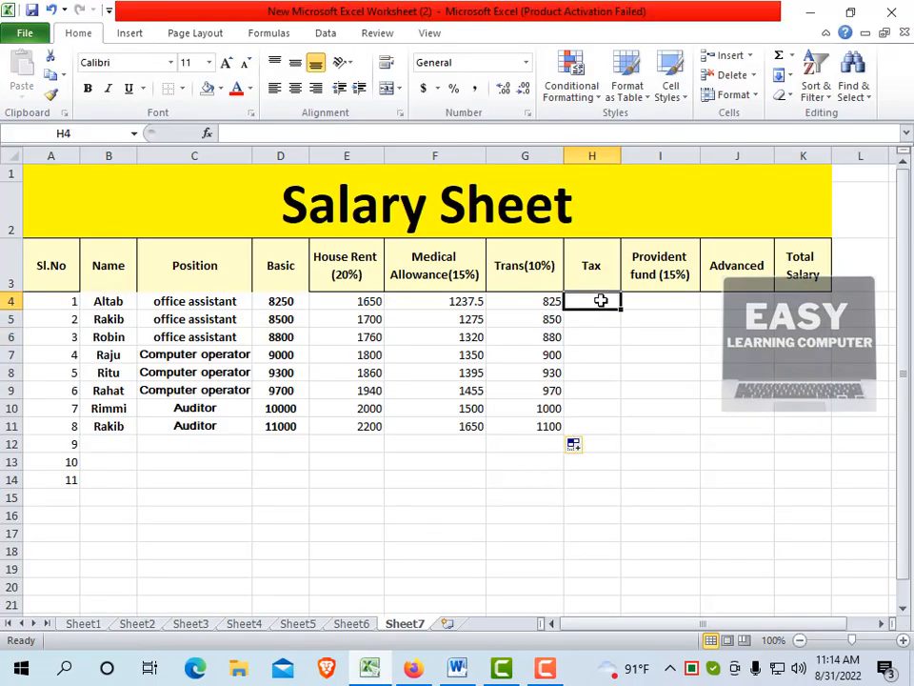
{"action": "type", "text": "="}
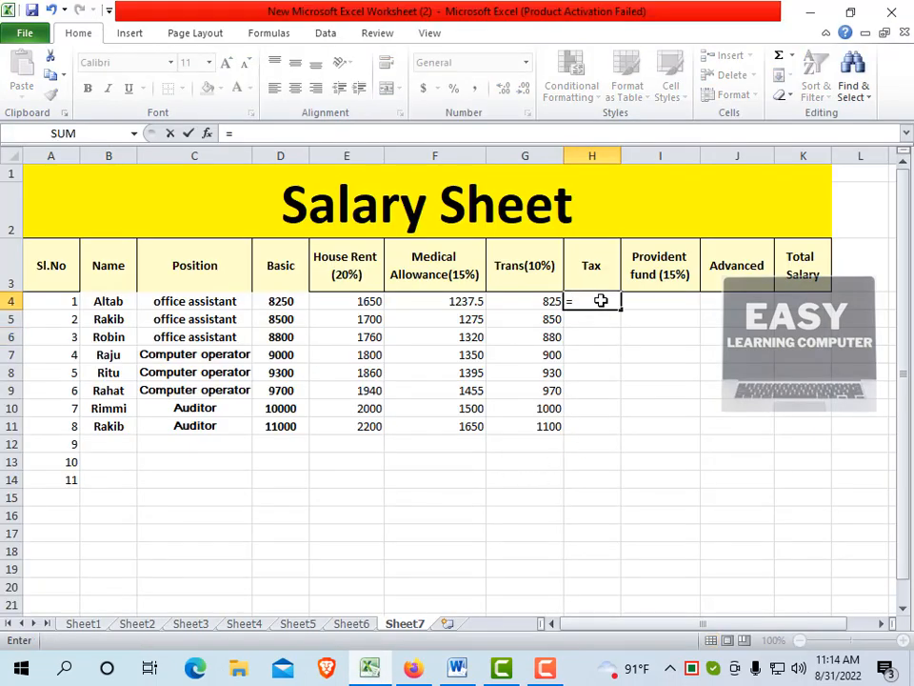
{"action": "type", "text": "nv"}
{"action": "key", "text": "BackSpace"}
{"action": "key", "text": "BackSpace"}
{"action": "key", "text": "ctrl+alt+v"}
{"action": "type", "text": "হ"}
{"action": "key", "text": "BackSpace"}
{"action": "type", "text": "if"}
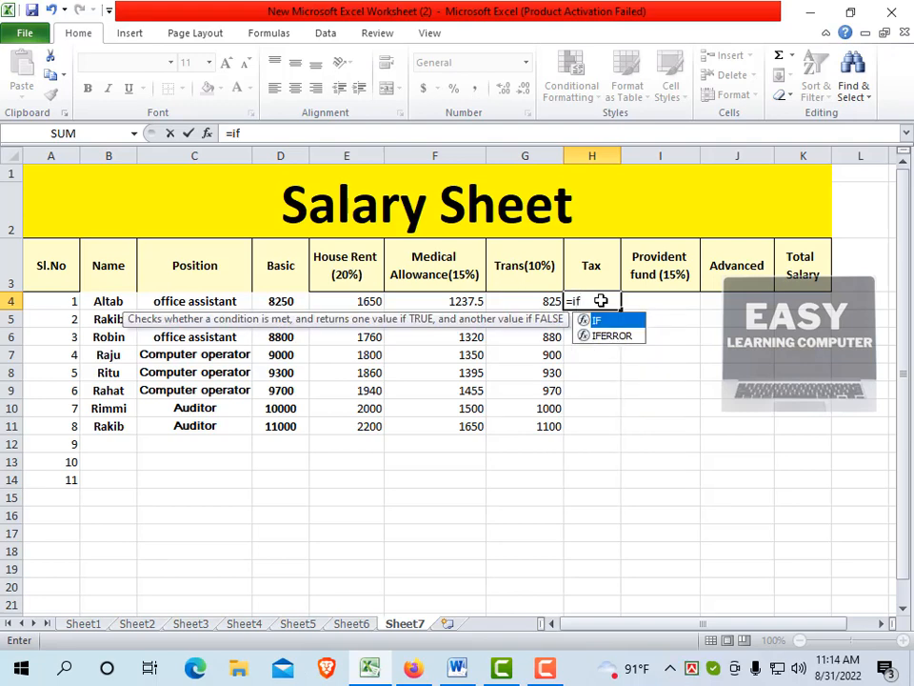
{"action": "type", "text": "("}
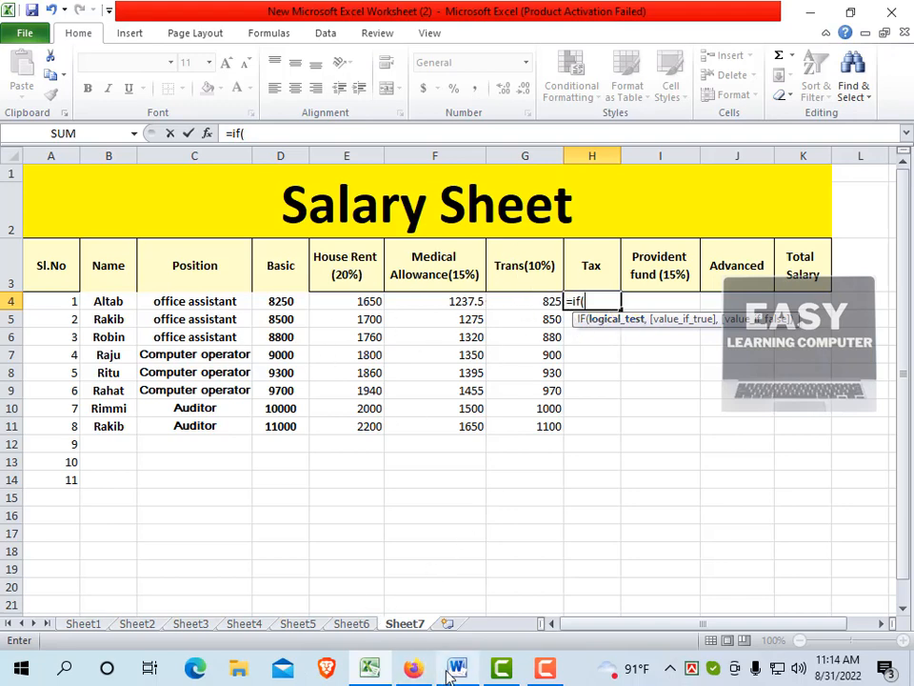
Enter D4>9000 as the first IF condition in H4, with 0 as its true value
{"action": "mouse_move", "coordinate": [447, 674]}
{"action": "mouse_move", "coordinate": [479, 598]}
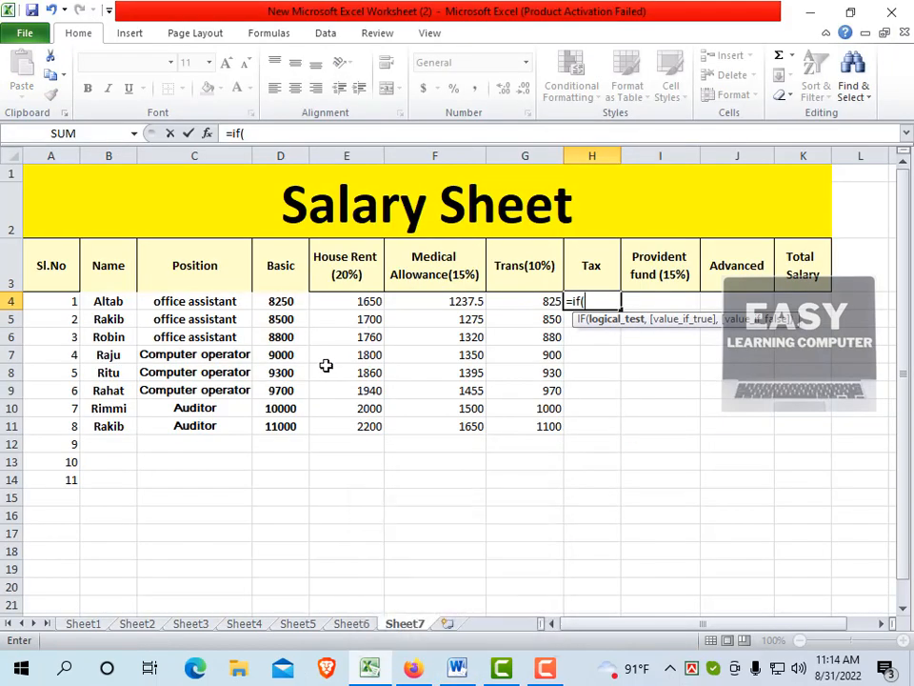
{"action": "left_click", "coordinate": [288, 301]}
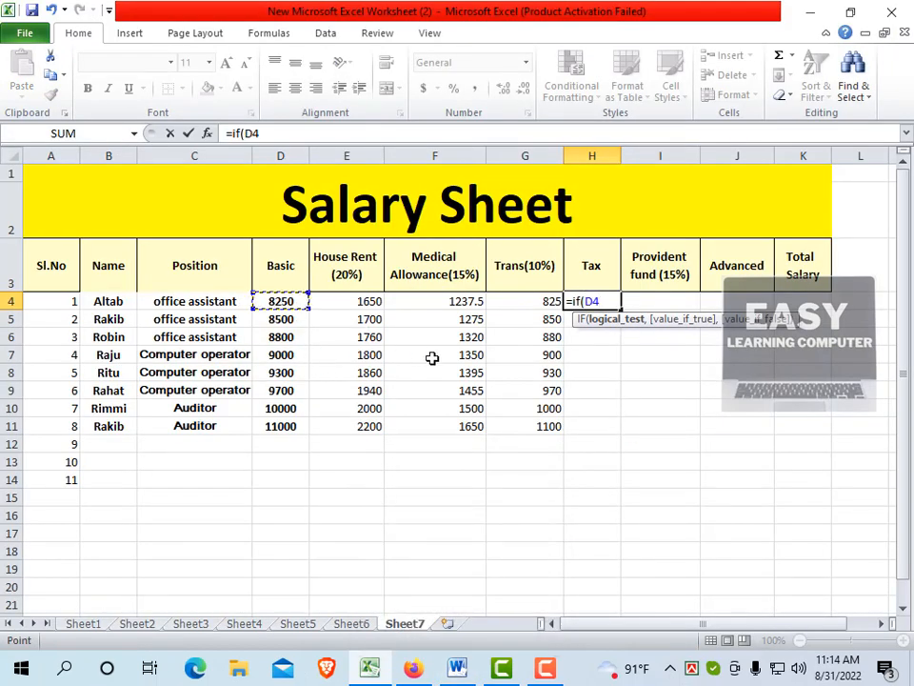
{"action": "type", "text": ">9000"}
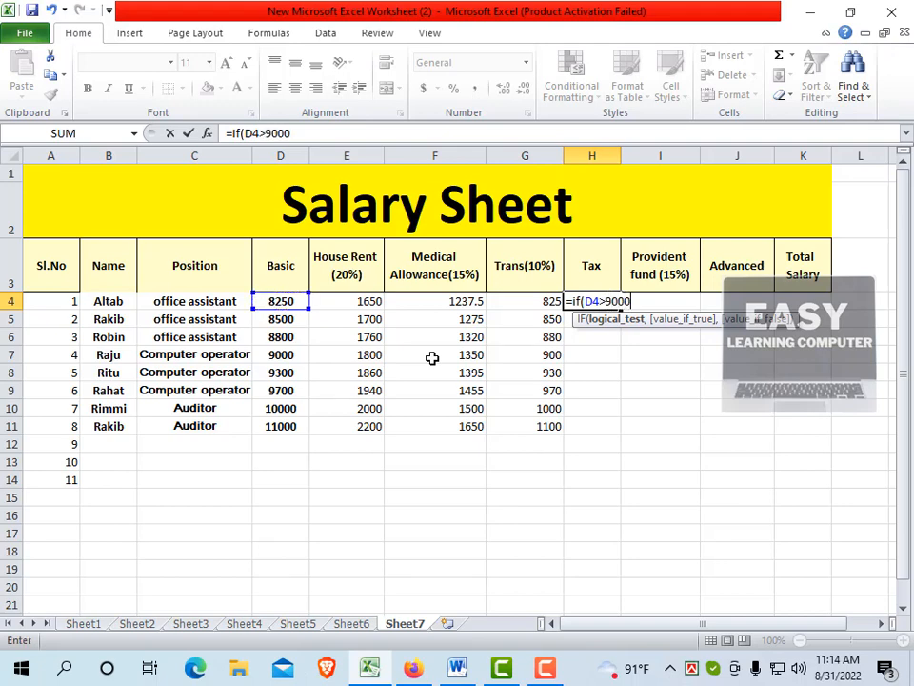
{"action": "type", "text": ","}
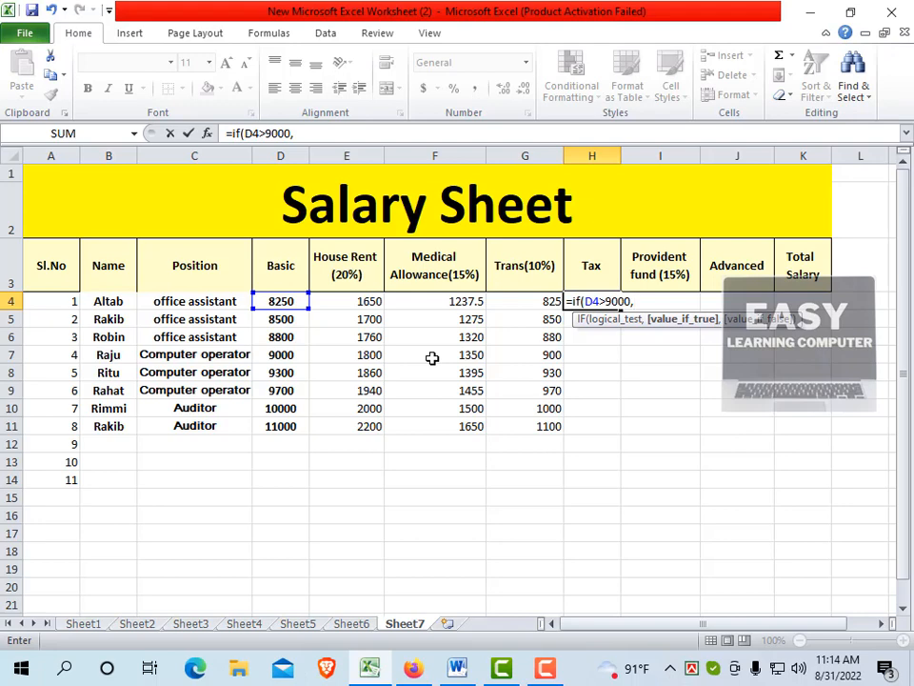
{"action": "type", "text": "0,"}
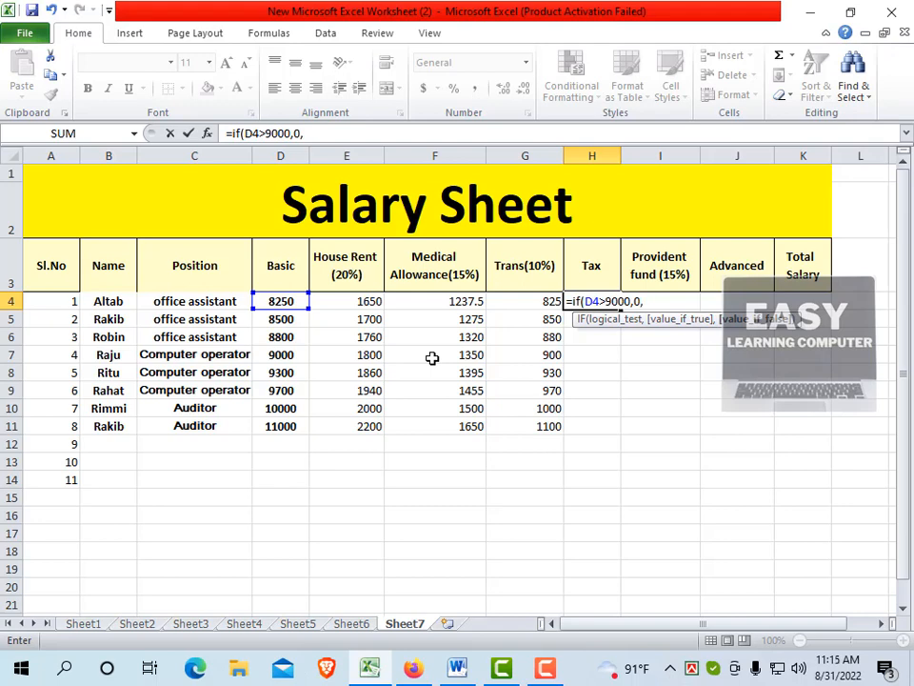
{"action": "type", "text": "if"}
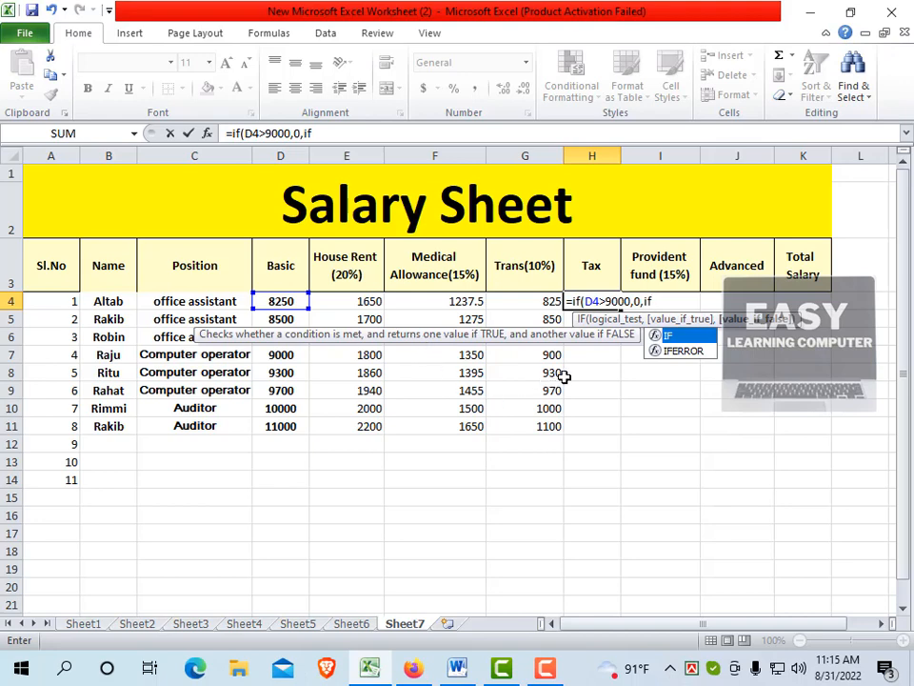
Nest a second IF function with an AND test as the false argument of the Tax formula
{"action": "type", "text": "("}
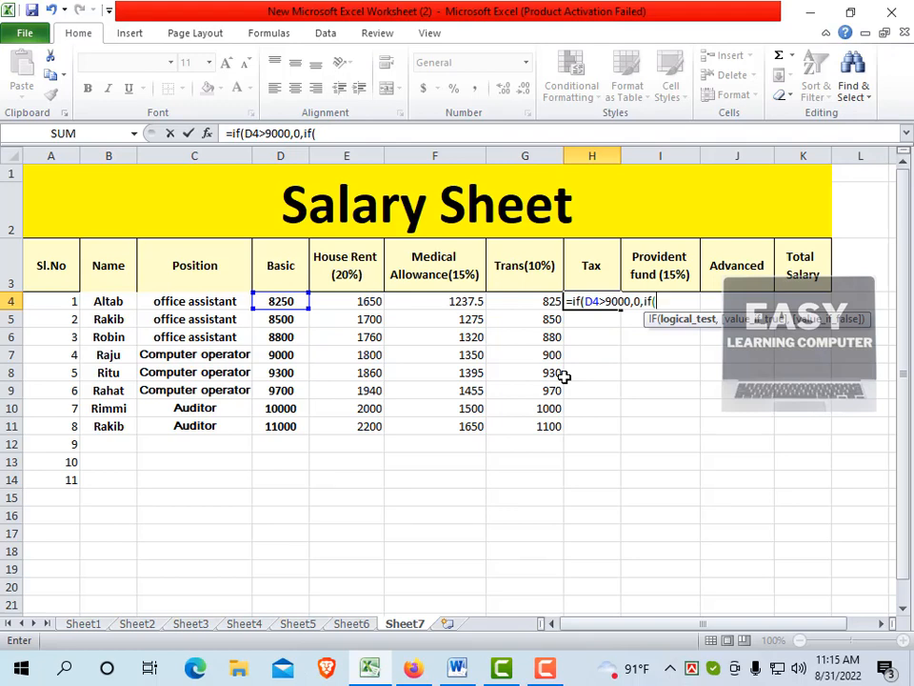
{"action": "type", "text": "an"}
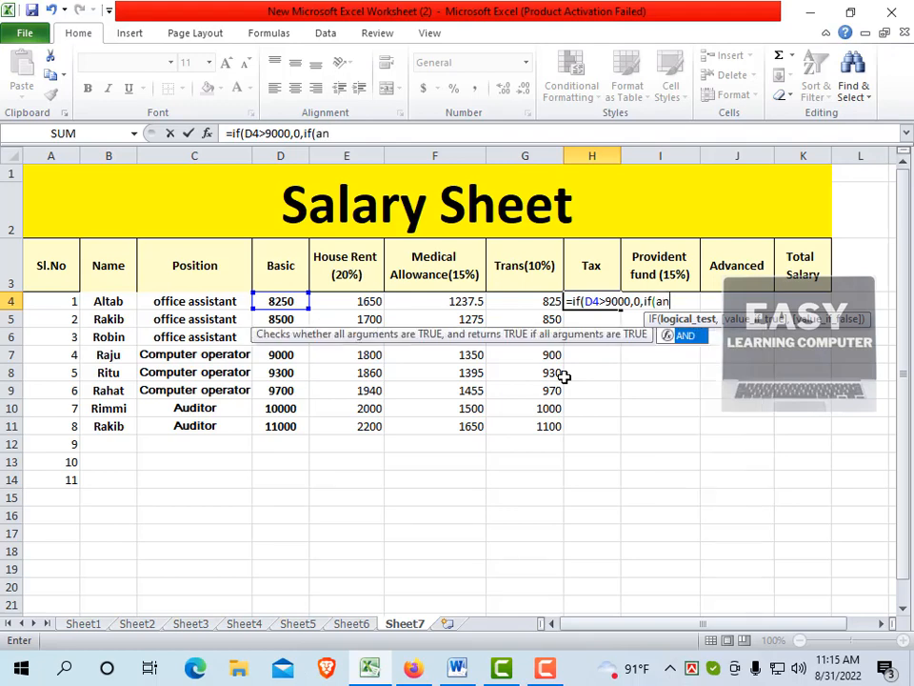
{"action": "type", "text": "d("}
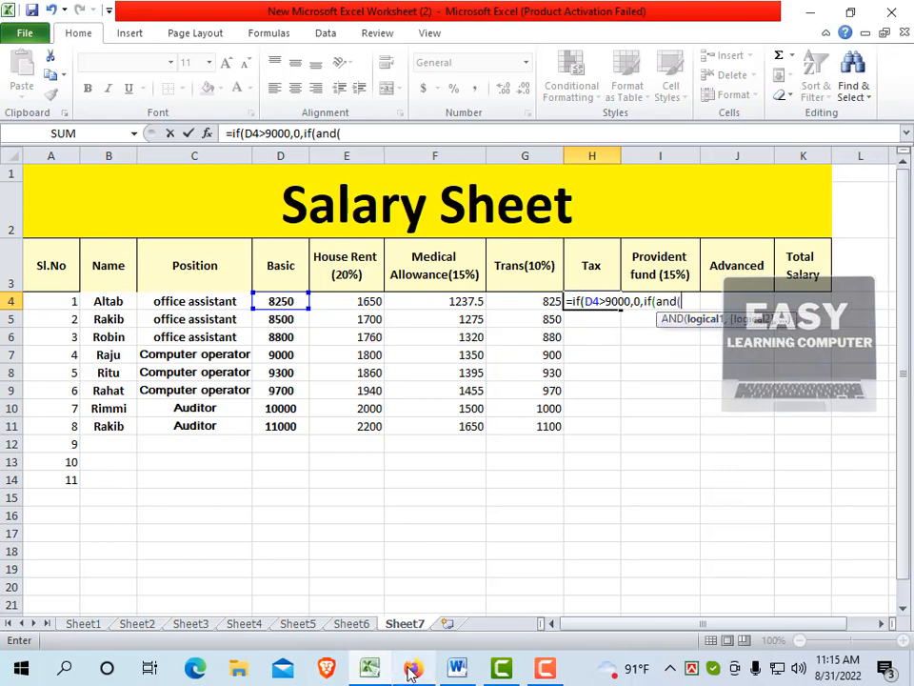
Enter D4>=9000 as the first condition of the AND test in the H4 Tax formula
{"action": "mouse_move", "coordinate": [459, 666]}
{"action": "mouse_move", "coordinate": [456, 611]}
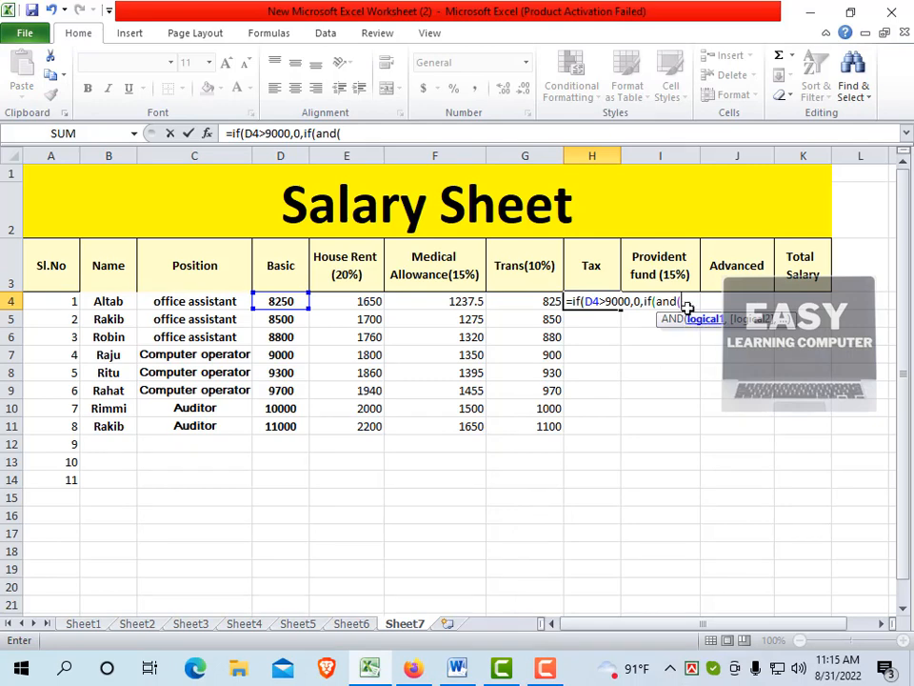
{"action": "left_click", "coordinate": [282, 303]}
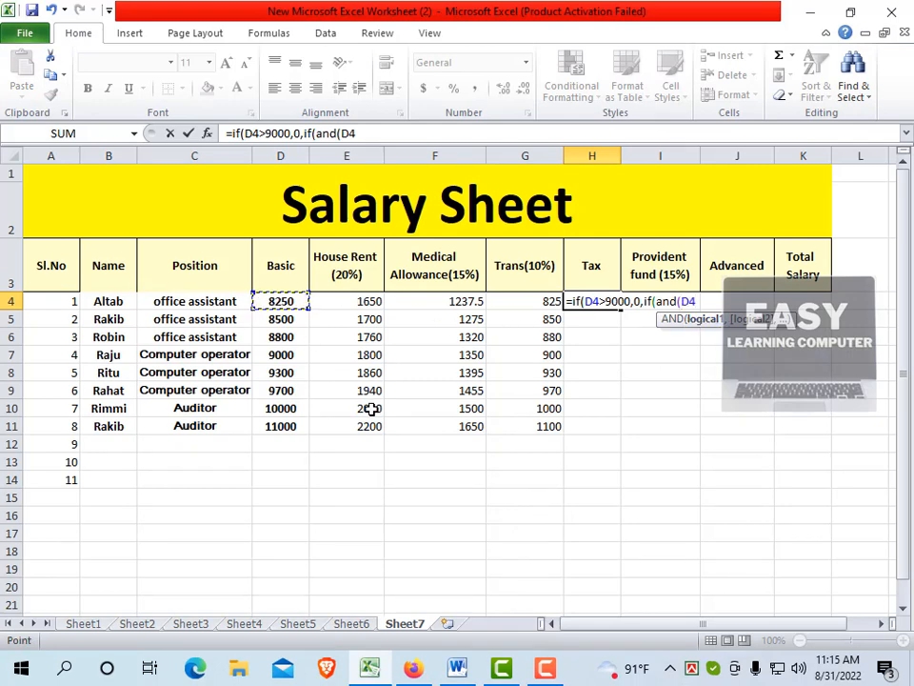
{"action": "type", "text": ">=9"}
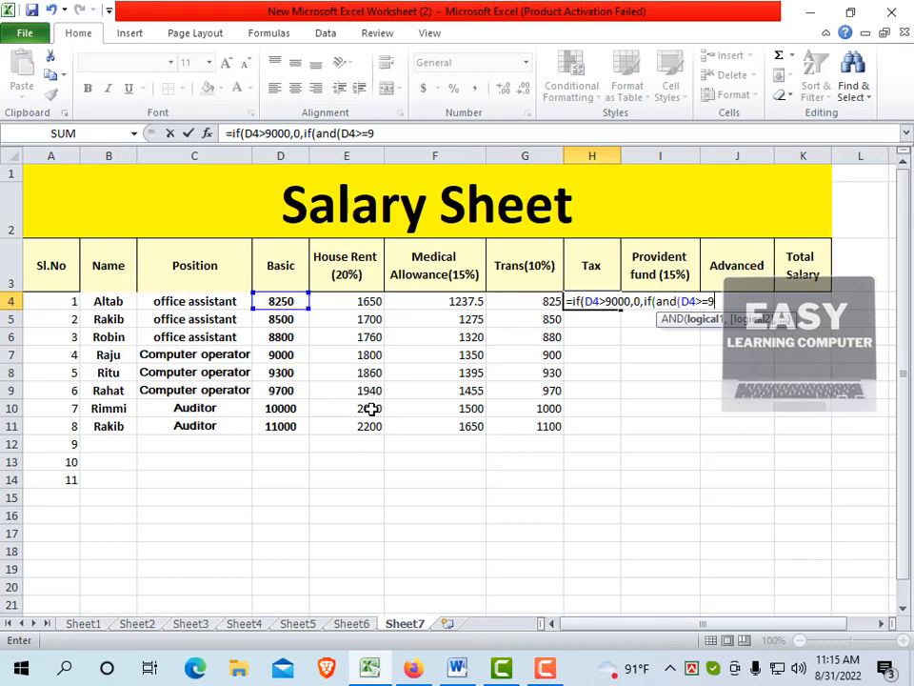
{"action": "type", "text": "000"}
{"action": "type", "text": ","}
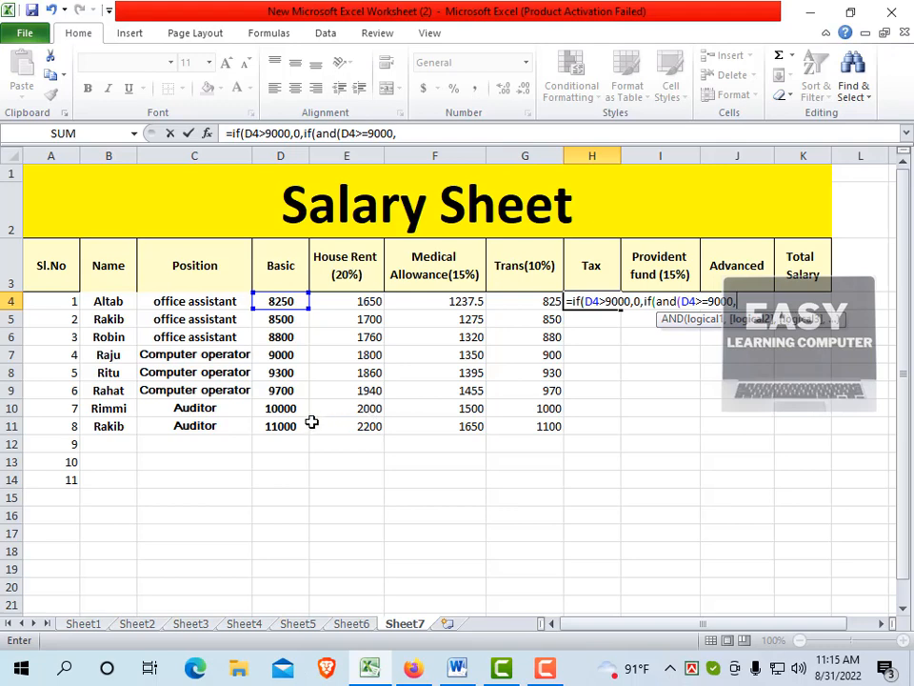
Add D4<10000 as the second AND condition in the Tax formula and close the AND test
{"action": "left_click", "coordinate": [271, 301]}
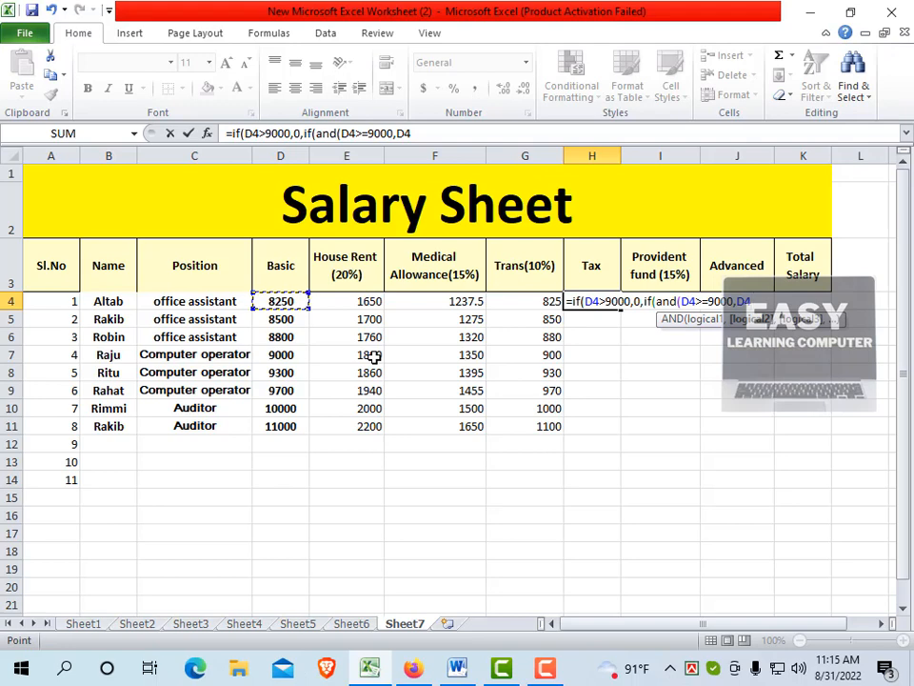
{"action": "type", "text": "<1000"}
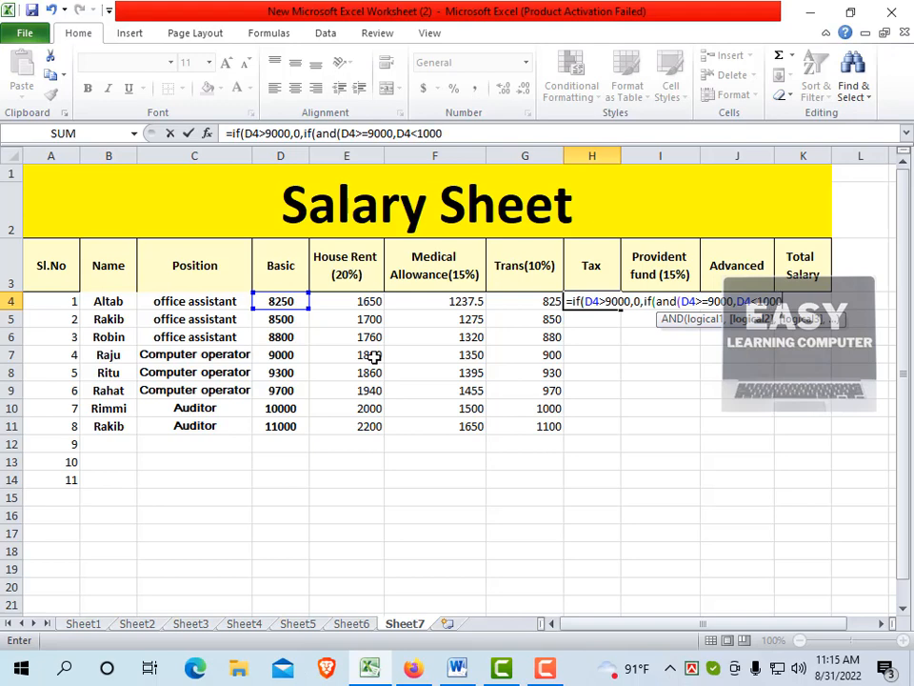
{"action": "type", "text": "0"}
{"action": "type", "text": "),"}
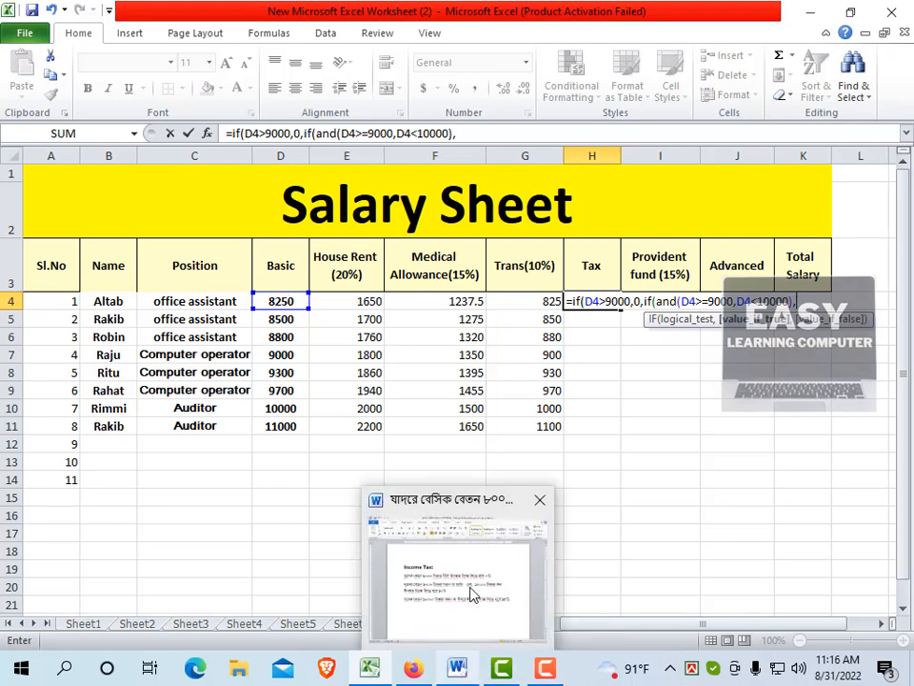
Enter D4*10% as the true value of the second IF in the Tax formula
{"action": "mouse_move", "coordinate": [473, 595]}
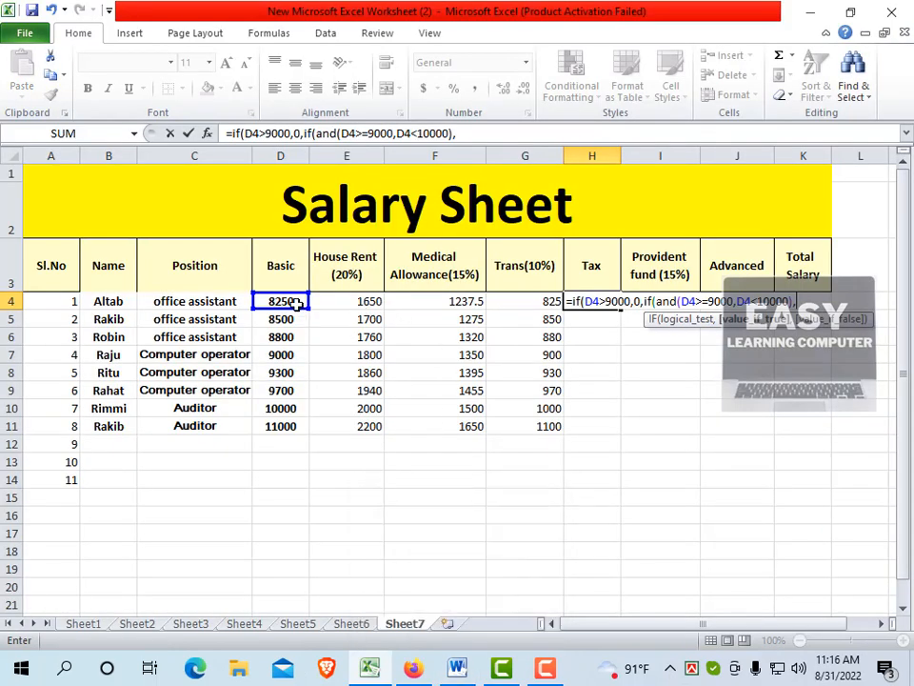
{"action": "left_click", "coordinate": [290, 300]}
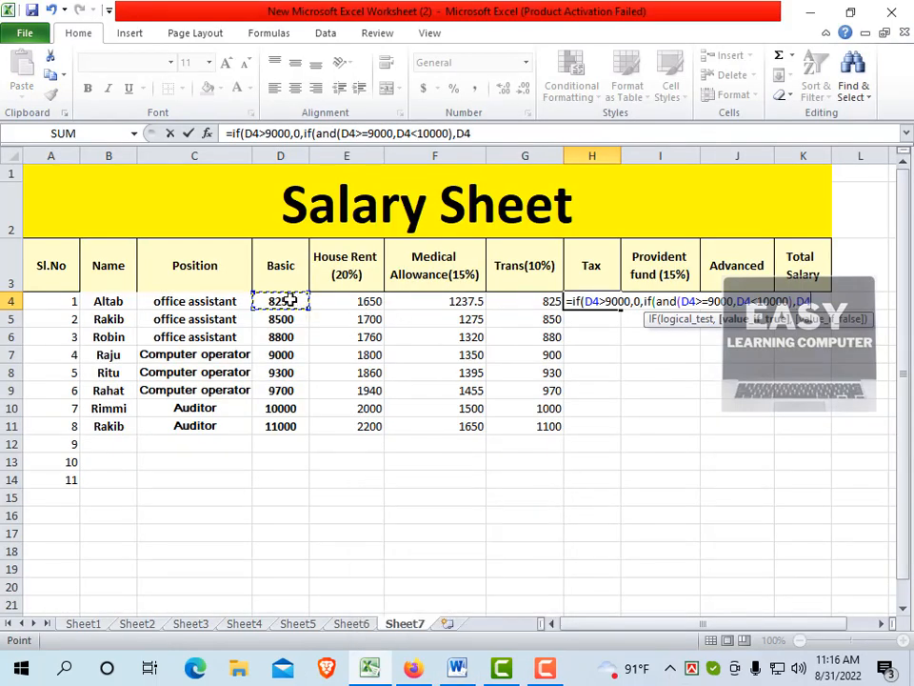
{"action": "type", "text": "*10"}
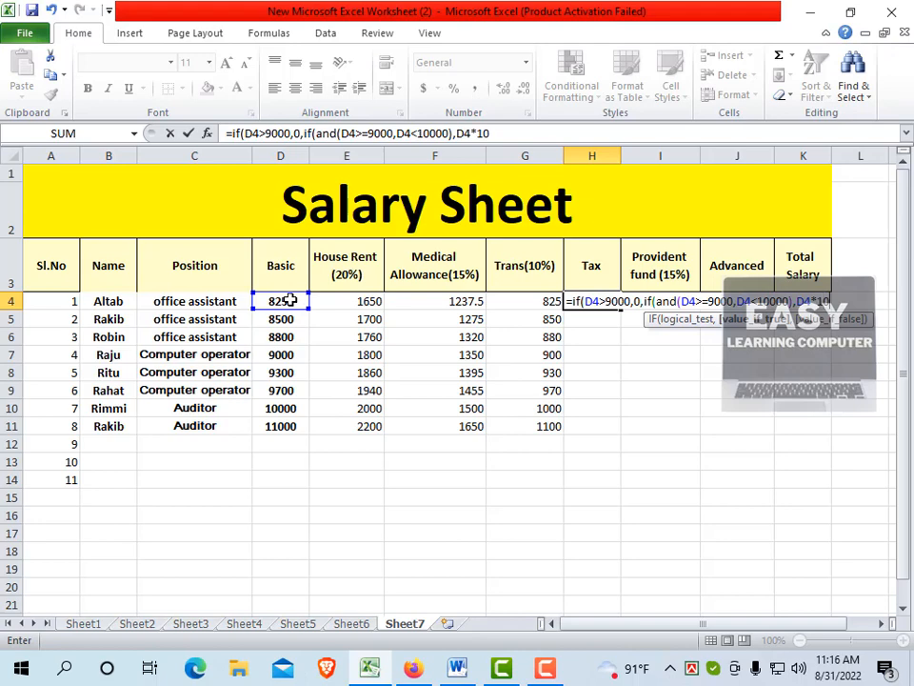
{"action": "type", "text": "%,"}
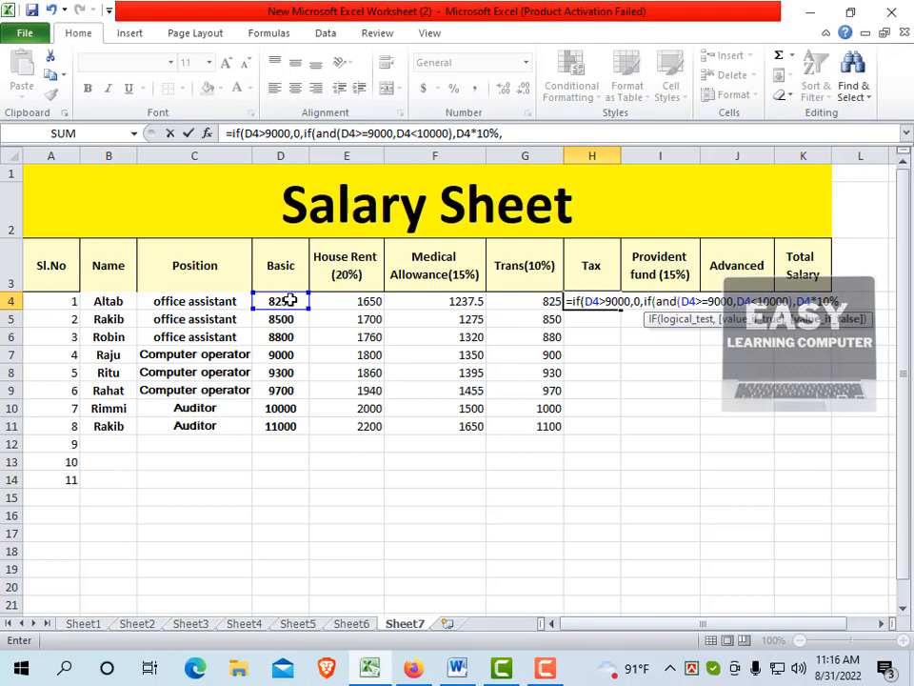
{"action": "type", "text": "if"}
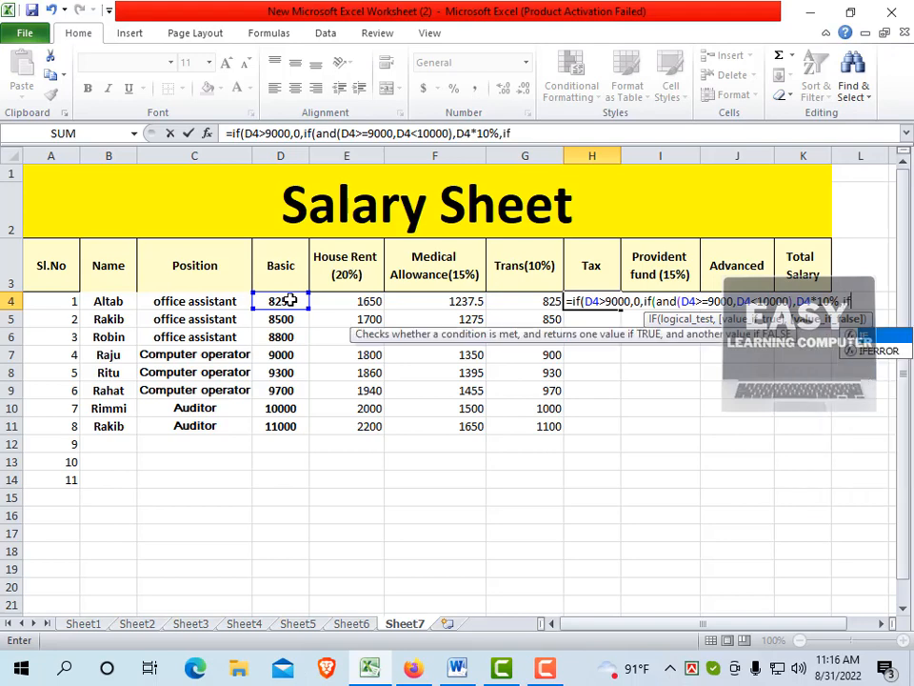
{"action": "type", "text": "("}
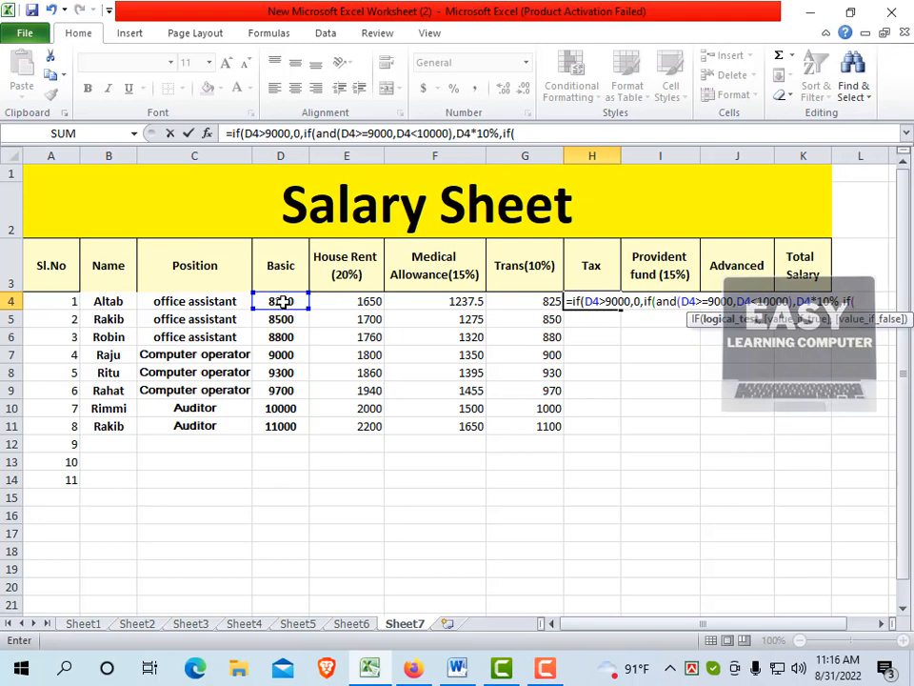
Nest a third IF function in the Tax formula with D4>=10000 as its condition
{"action": "left_click", "coordinate": [295, 301]}
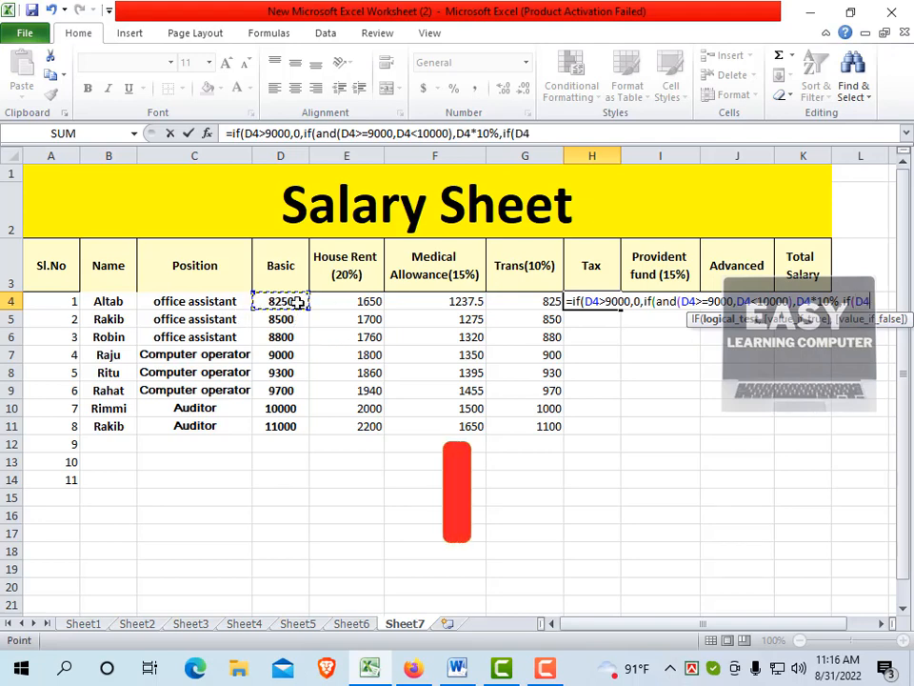
{"action": "mouse_move", "coordinate": [458, 668]}
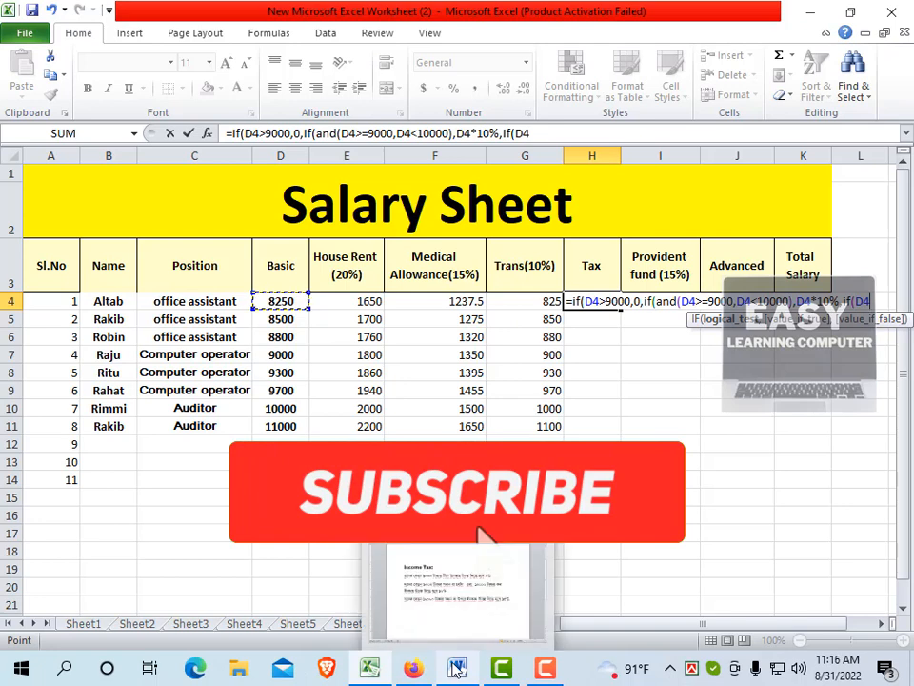
{"action": "mouse_move", "coordinate": [454, 598]}
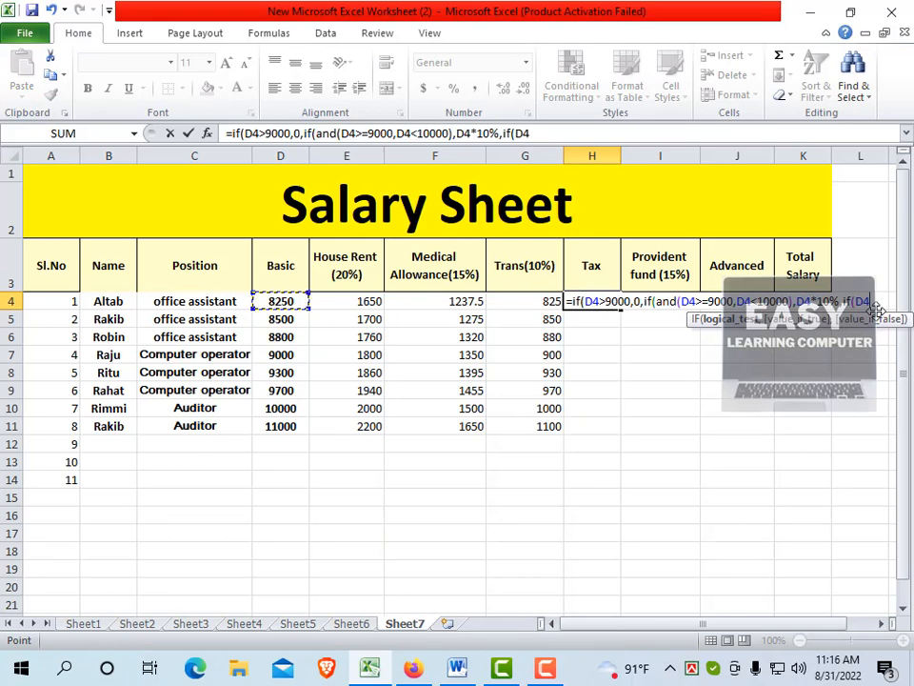
{"action": "type", "text": ">=10000"}
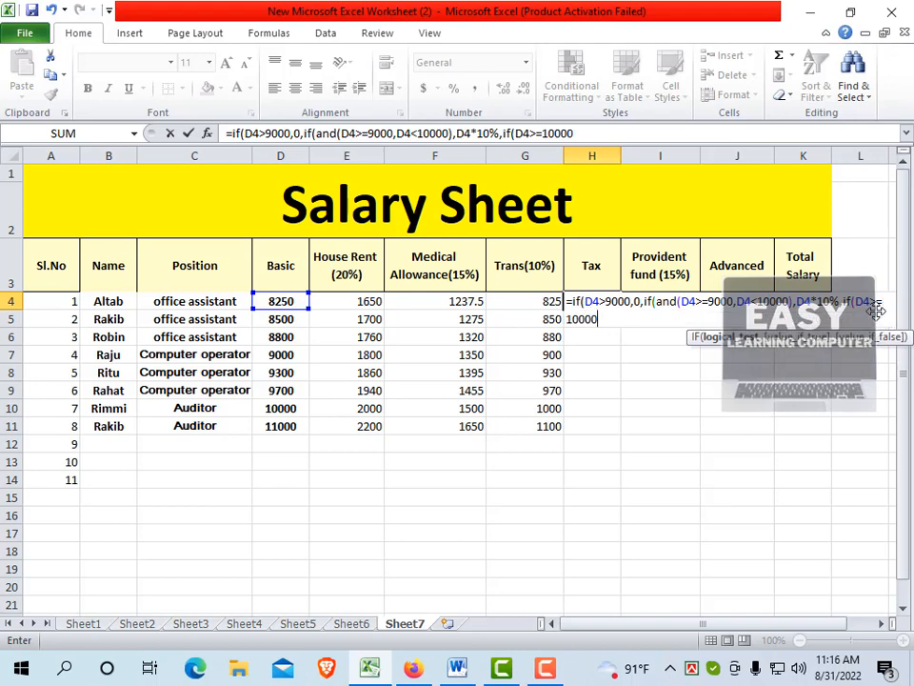
{"action": "type", "text": ","}
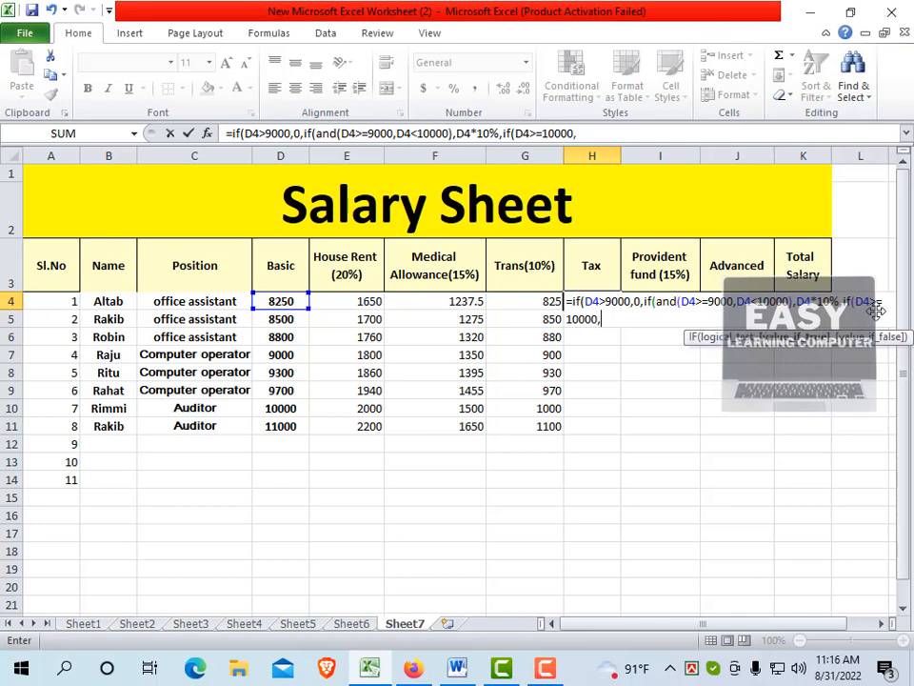
Enter D4*15% as the third IF's true value, close all three IF functions and commit the Tax formula
{"action": "left_click", "coordinate": [273, 301]}
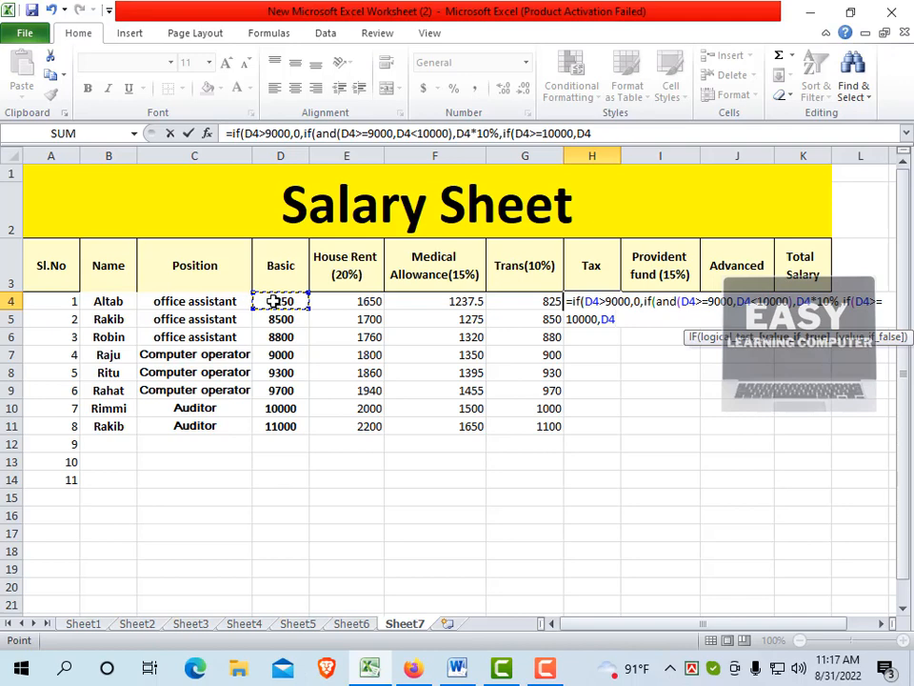
{"action": "type", "text": "*15%)"}
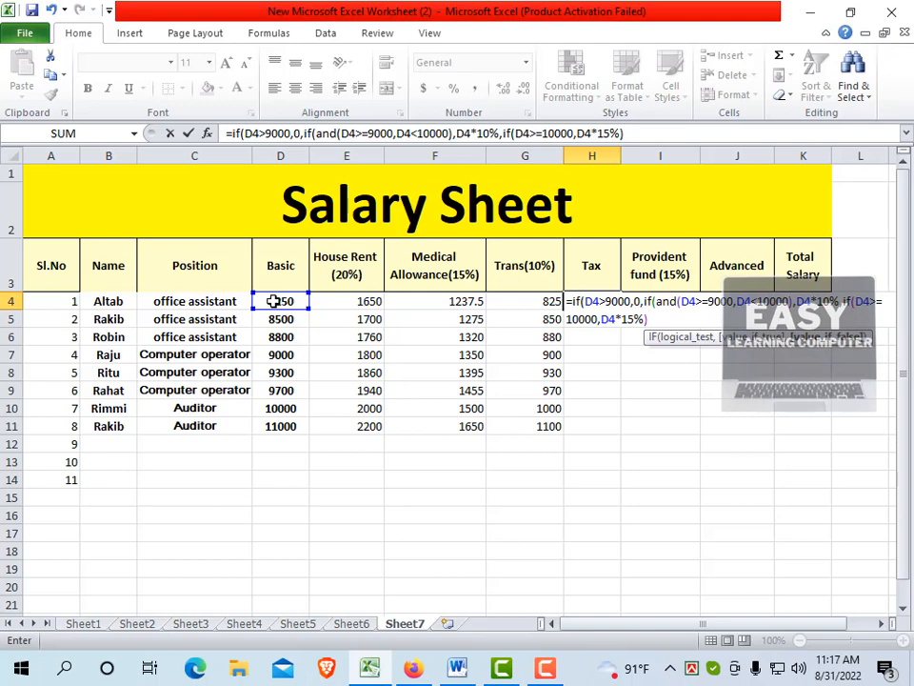
{"action": "type", "text": "))"}
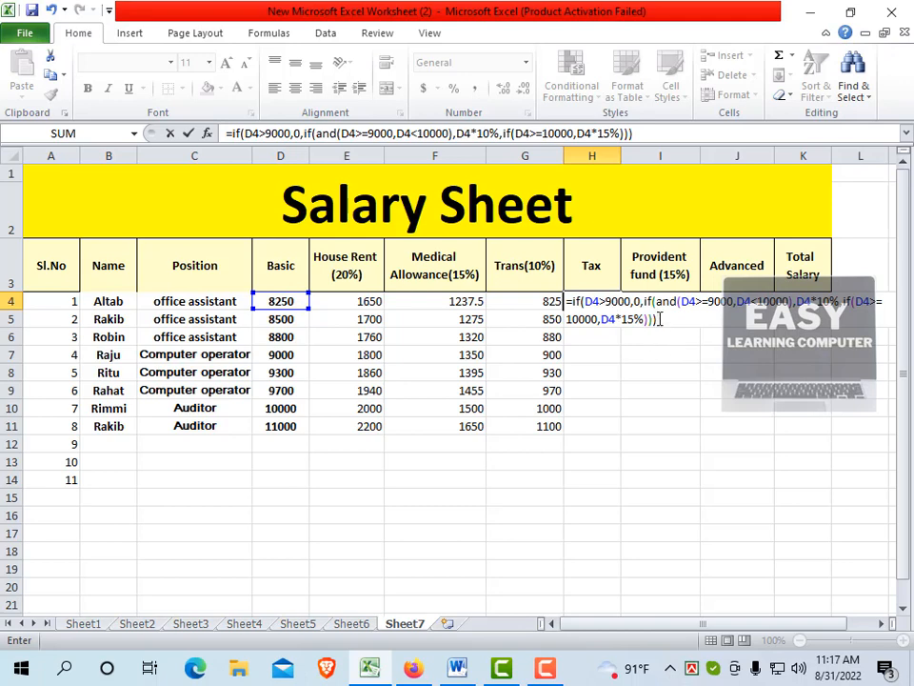
{"action": "key", "text": "Return"}
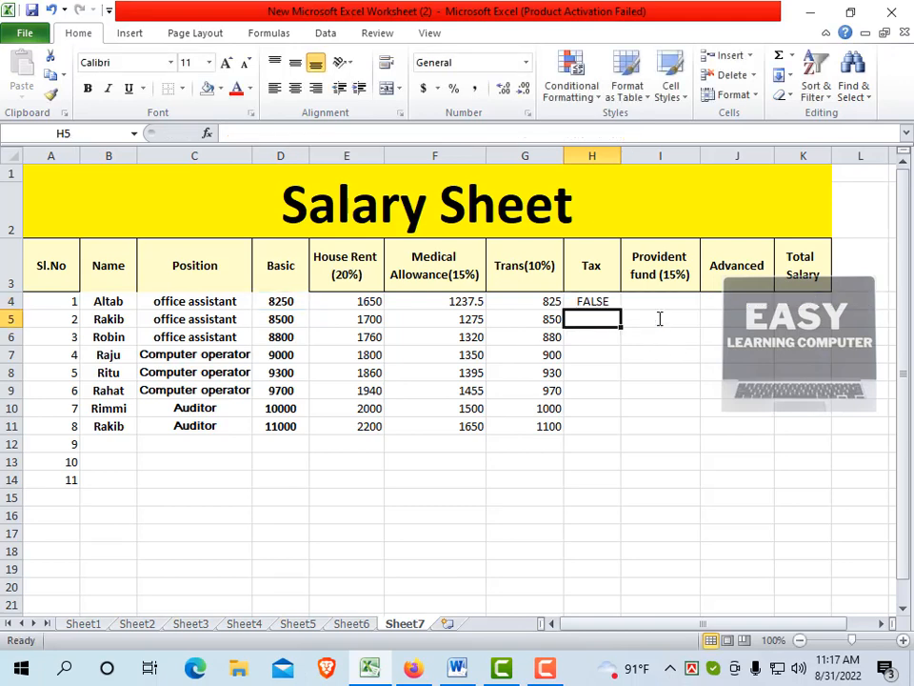
Correct the first condition of the Tax formula in H4 to D4<9000
{"action": "left_click", "coordinate": [612, 300]}
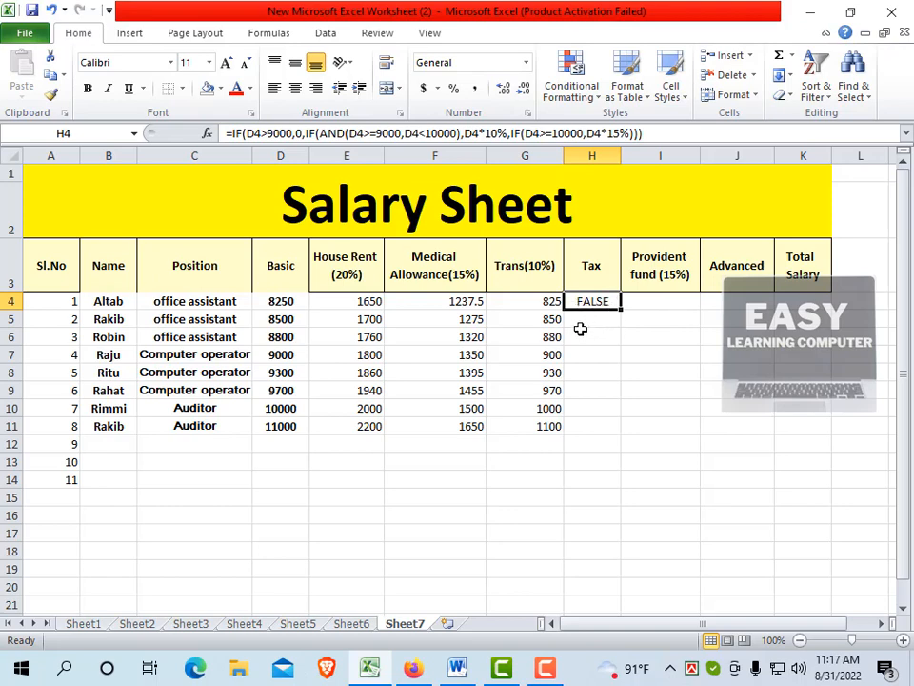
{"action": "left_click", "coordinate": [649, 132]}
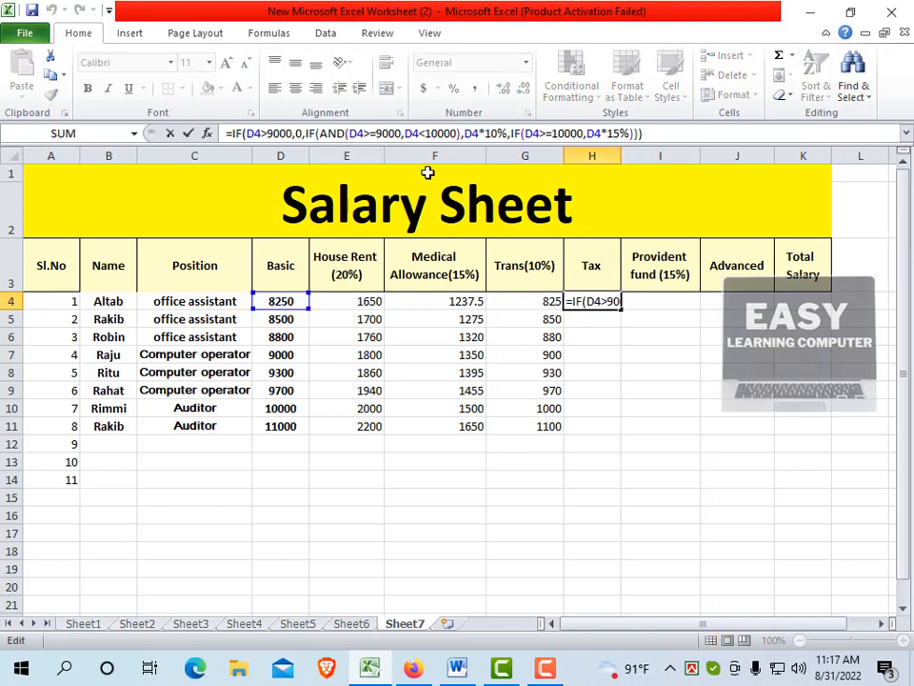
{"action": "left_click", "coordinate": [269, 133]}
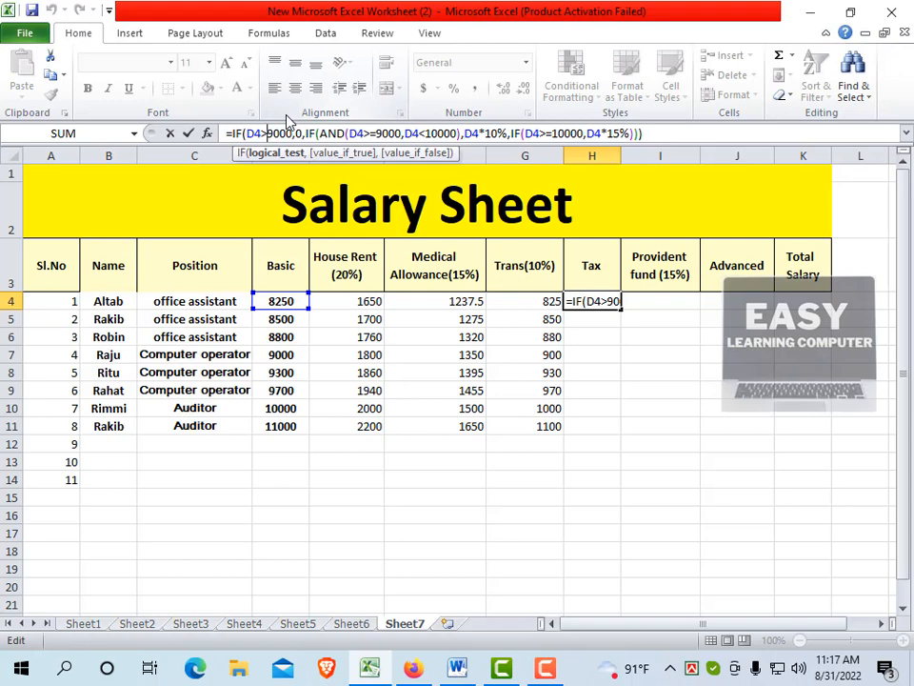
{"action": "key", "text": "BackSpace"}
{"action": "type", "text": "<"}
{"action": "left_click", "coordinate": [656, 134]}
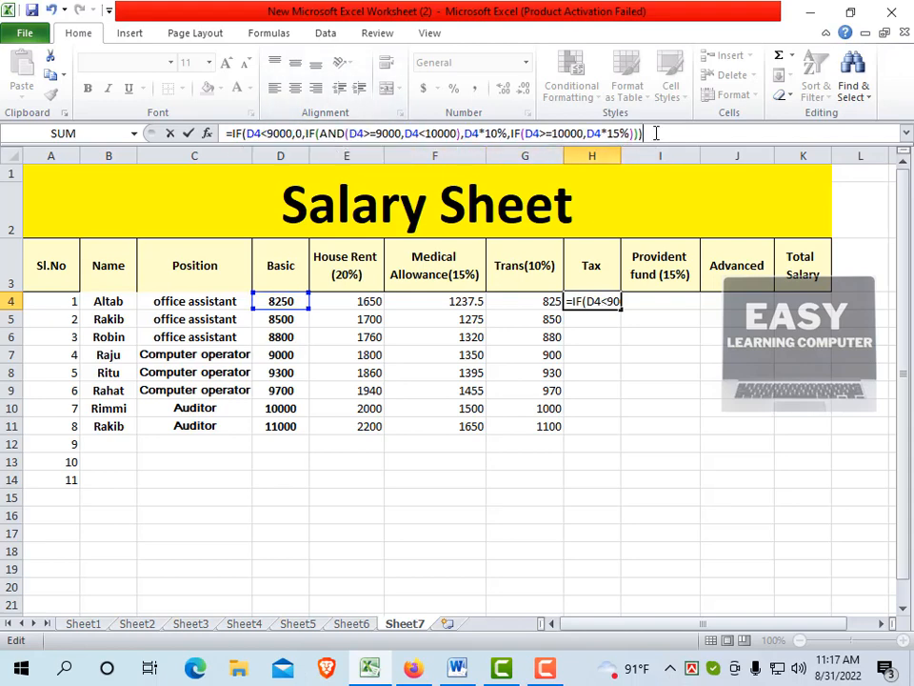
{"action": "key", "text": "Return"}
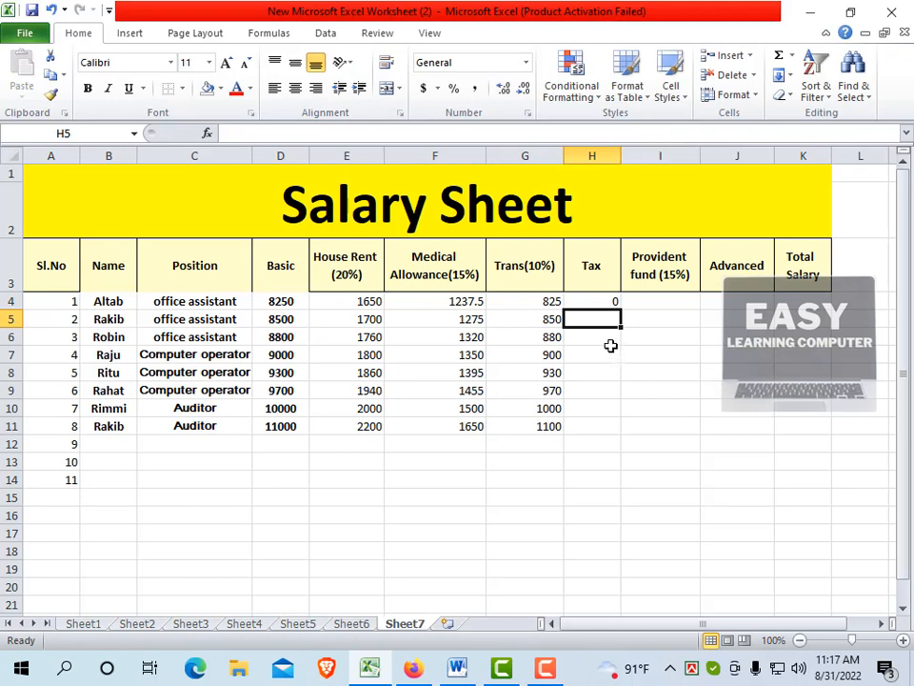
Fill the Tax formula from H4 down to H11 for all listed employees
{"action": "left_click", "coordinate": [597, 301]}
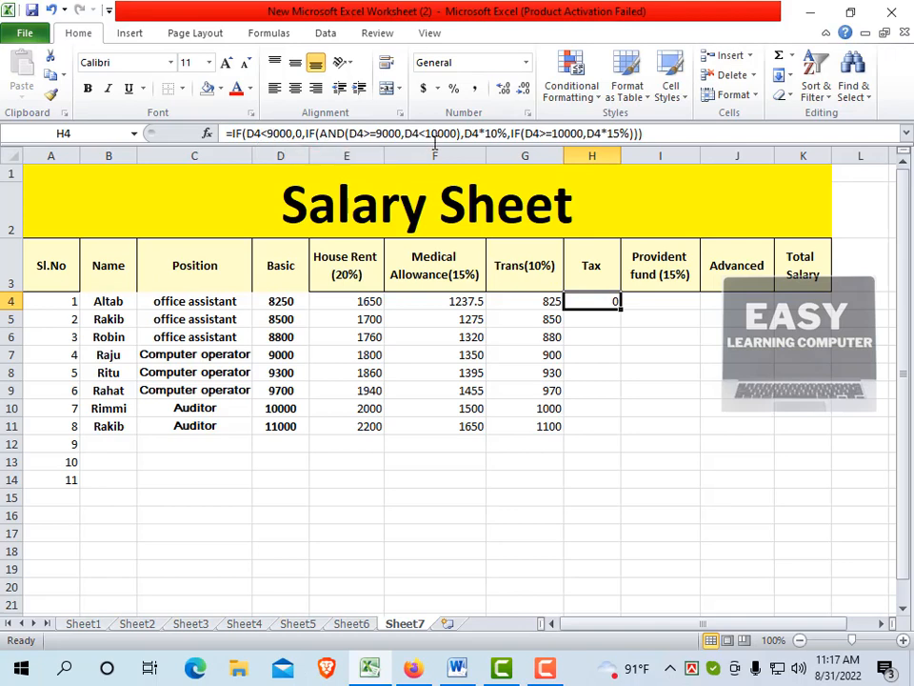
{"action": "left_click", "coordinate": [651, 131]}
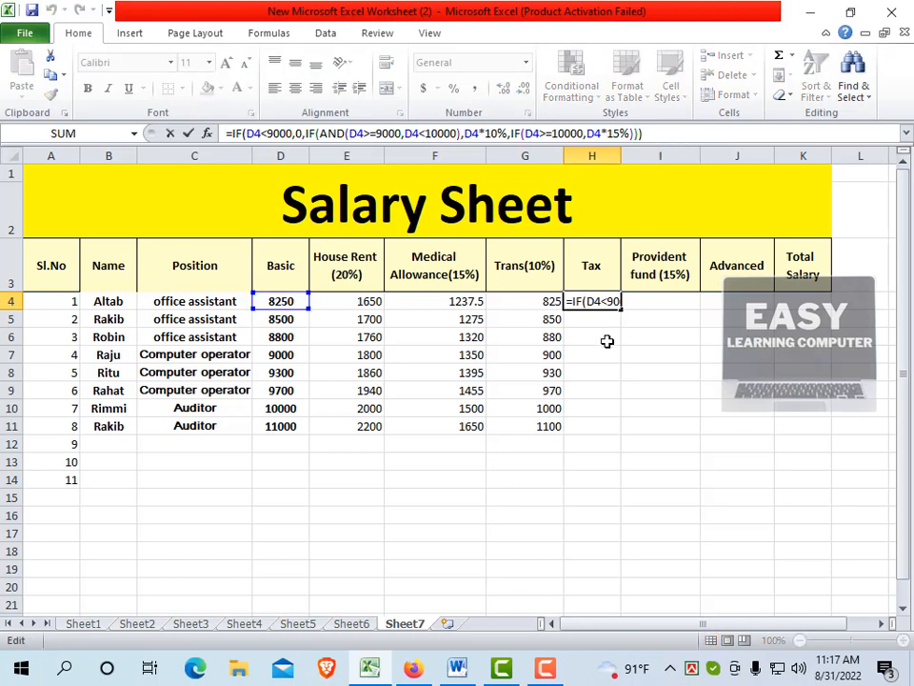
{"action": "key", "text": "Return"}
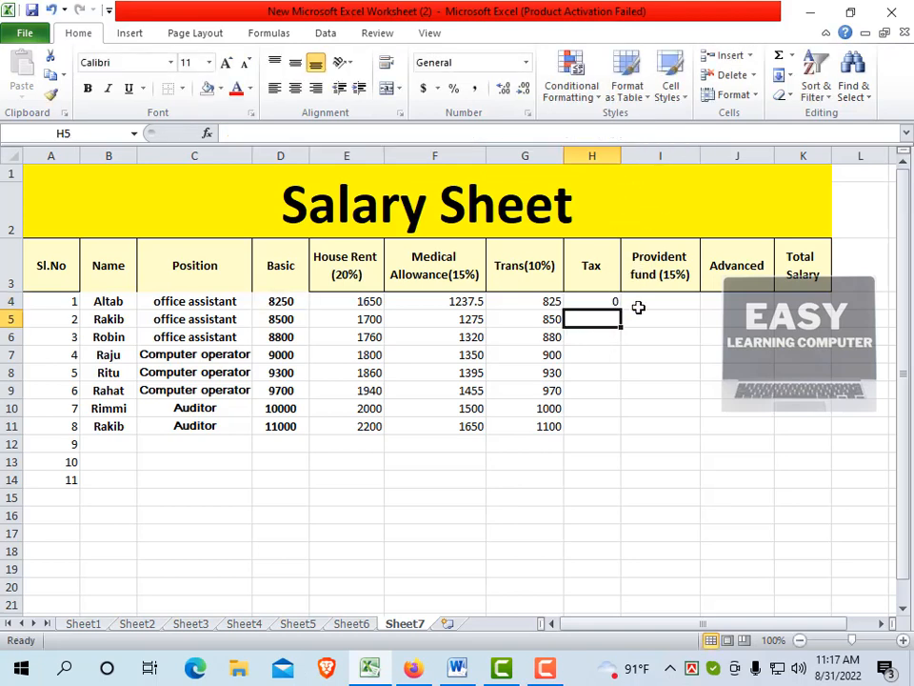
{"action": "left_click", "coordinate": [586, 304]}
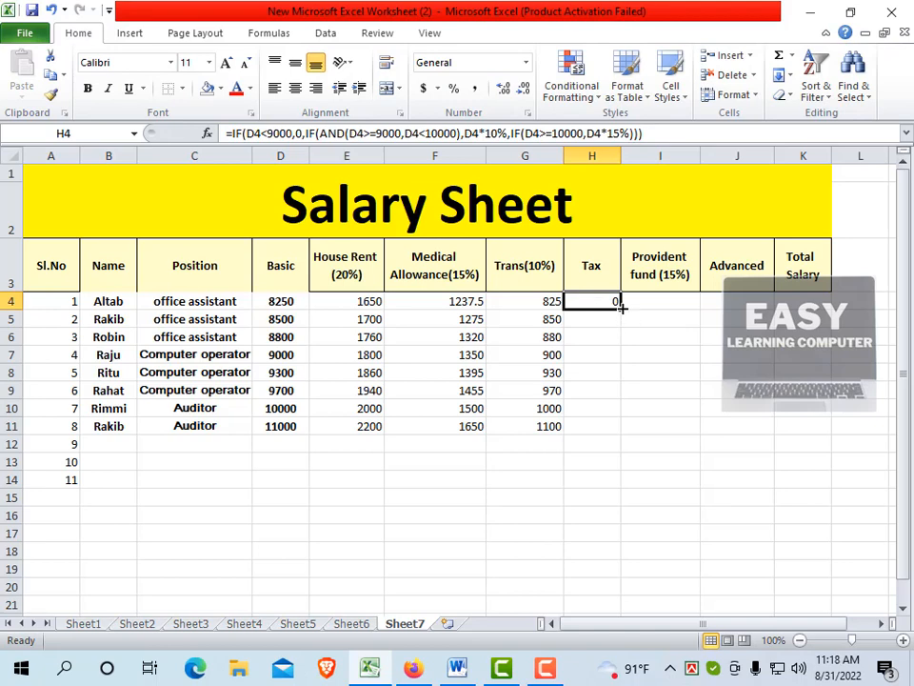
{"action": "left_click_drag", "start_coordinate": [620, 311], "coordinate": [628, 431]}
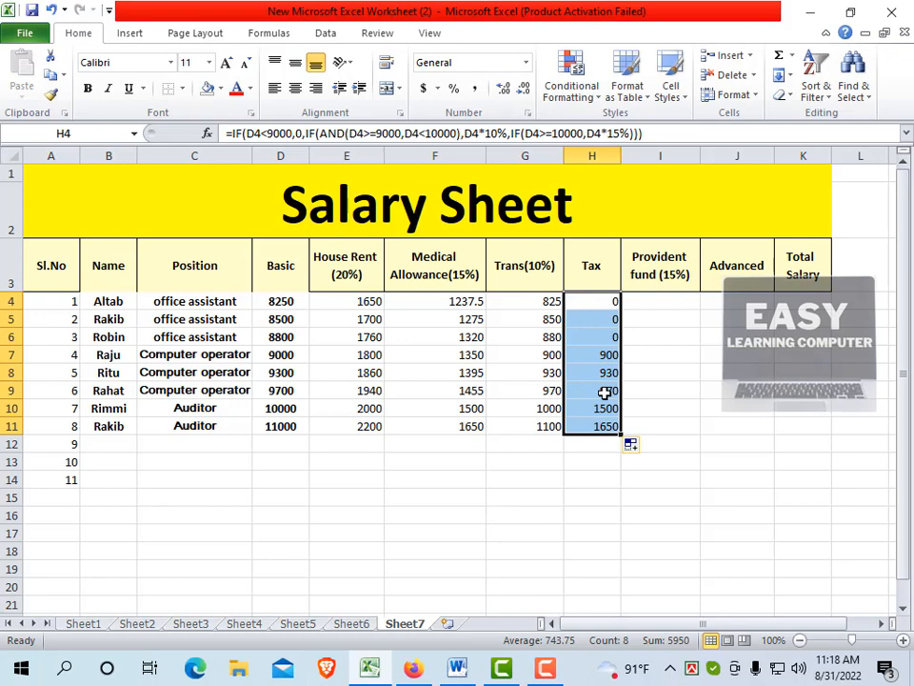
Enter the Provident fund formula =D4*15% in I4 for the first employee
{"action": "left_click", "coordinate": [661, 302]}
{"action": "type", "text": "="}
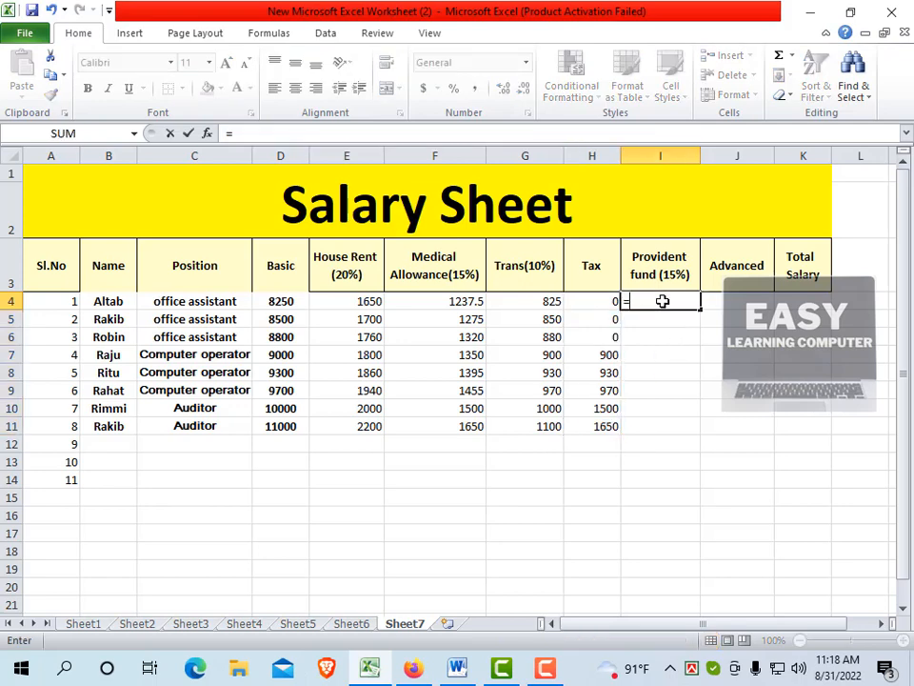
{"action": "left_click", "coordinate": [286, 303]}
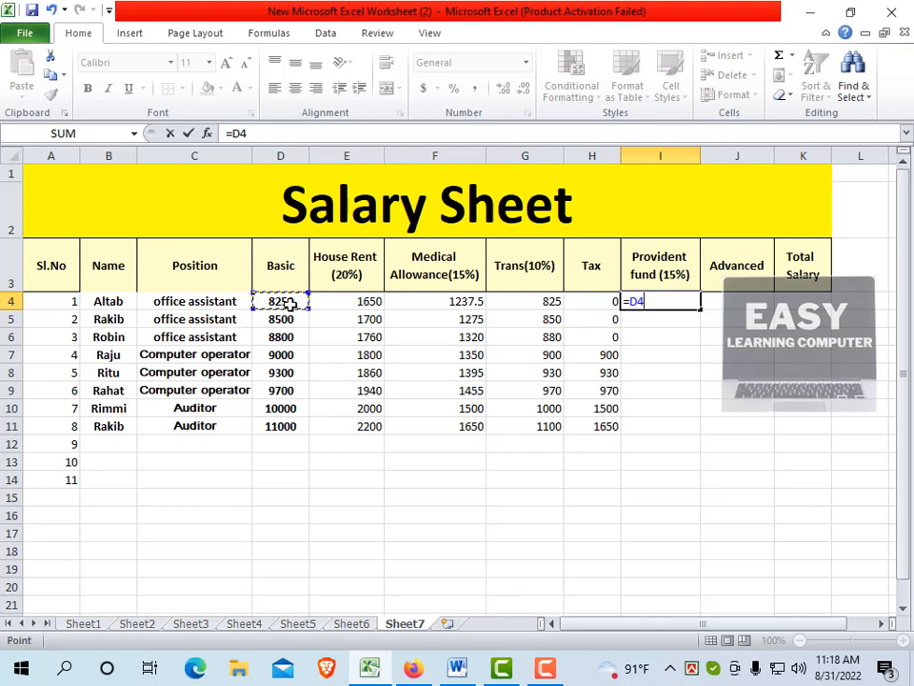
{"action": "type", "text": "*"}
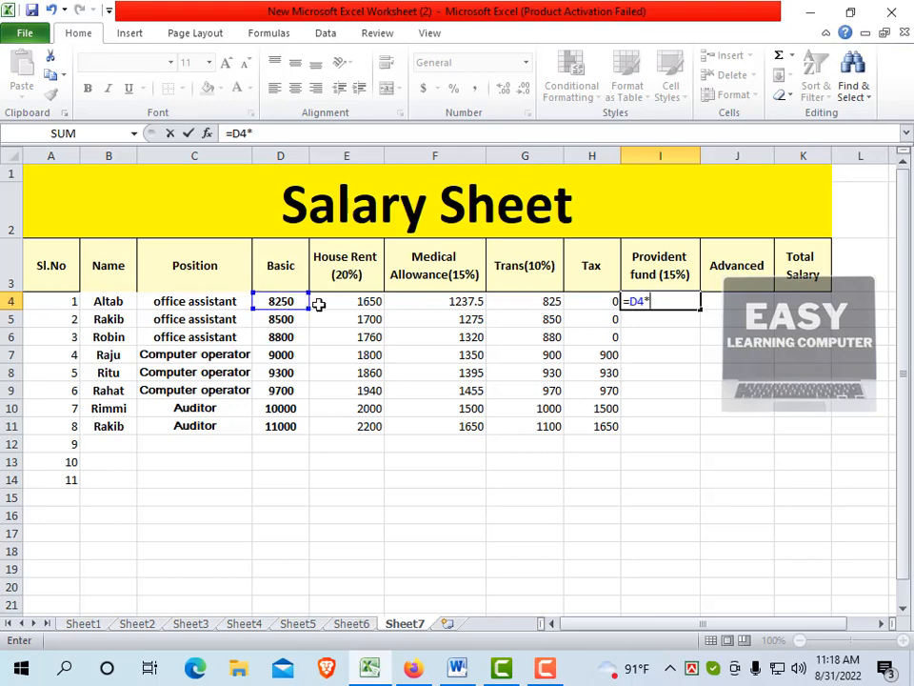
{"action": "type", "text": "15%"}
{"action": "key", "text": "Return"}
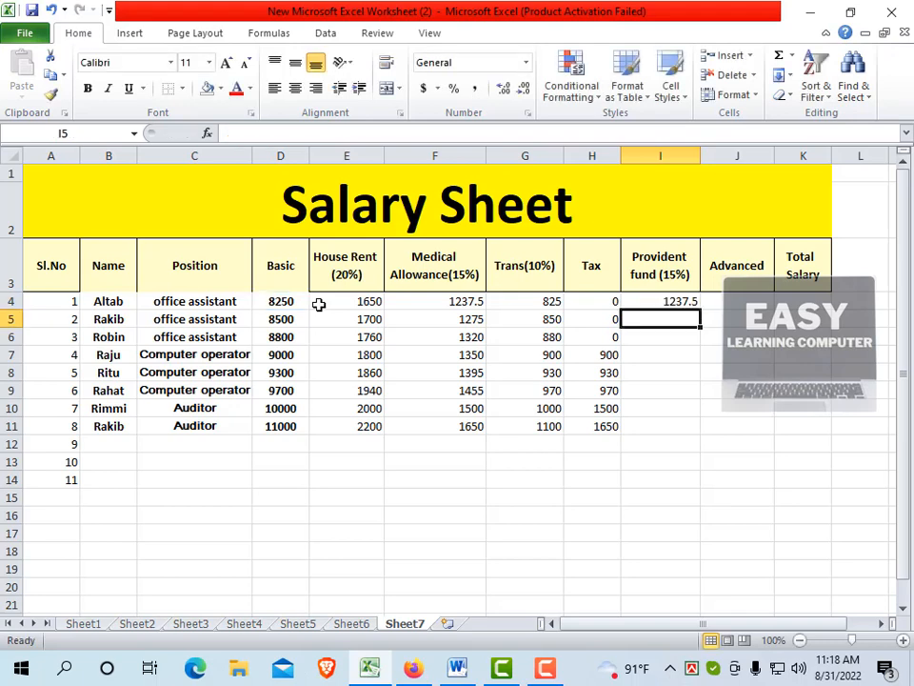
Fill the Provident fund formula from I4 down to I11
{"action": "left_click", "coordinate": [657, 300]}
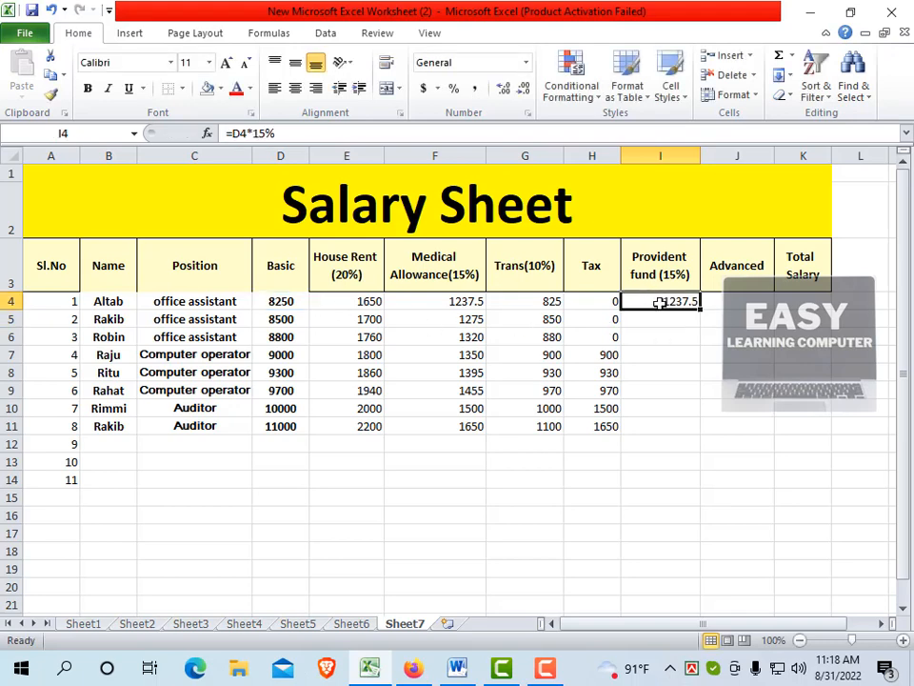
{"action": "left_click_drag", "start_coordinate": [702, 307], "coordinate": [701, 308]}
{"action": "left_click_drag", "start_coordinate": [694, 408], "coordinate": [688, 440]}
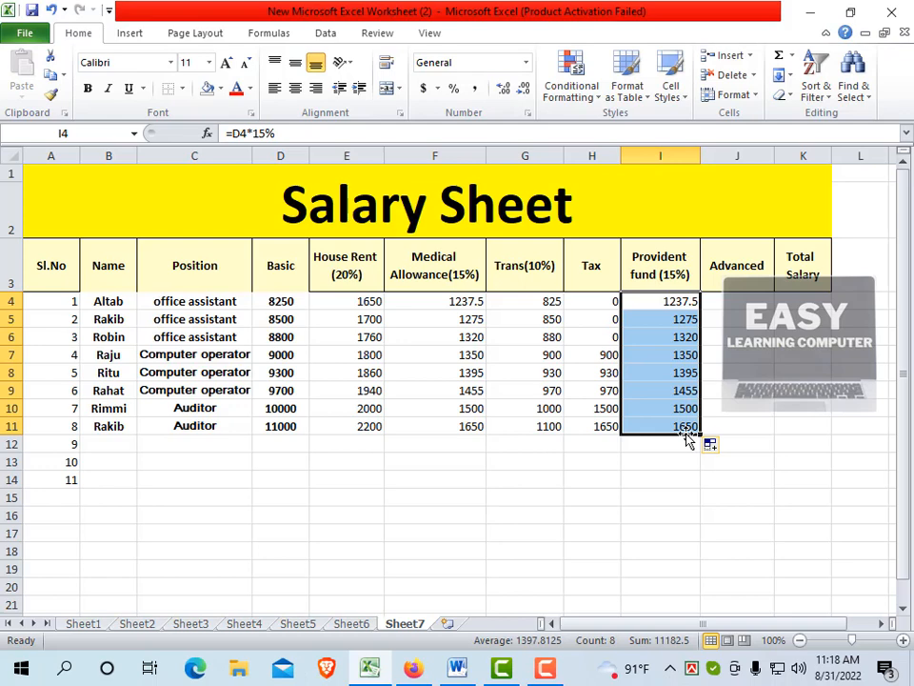
Enter the Advanced amounts 4000 in J4, 2000 in J6, 5000 in J8 and 6000 in J11
{"action": "left_click", "coordinate": [769, 300]}
{"action": "type", "text": "4000"}
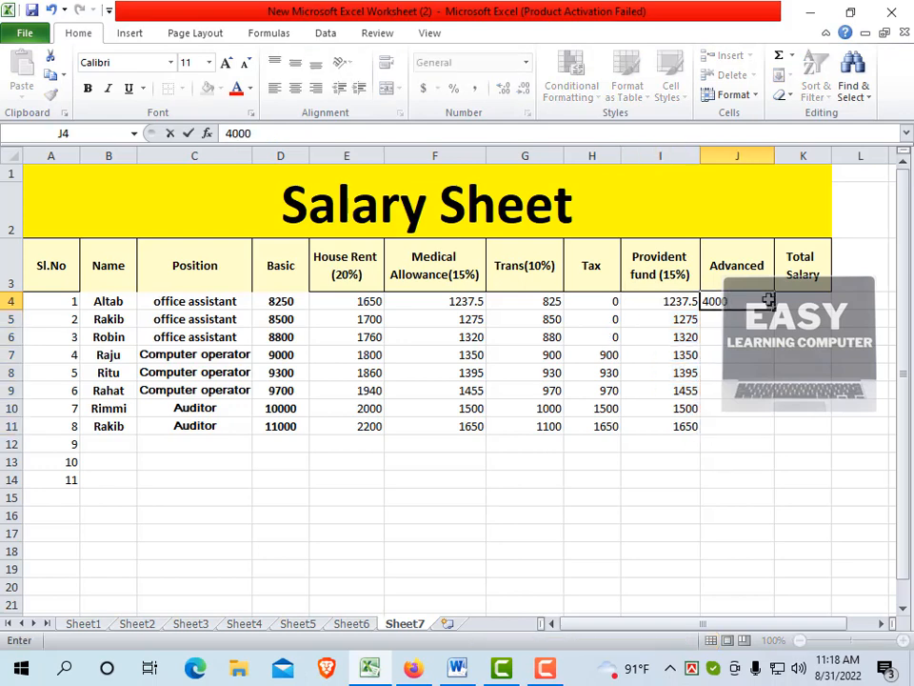
{"action": "key", "text": "Return"}
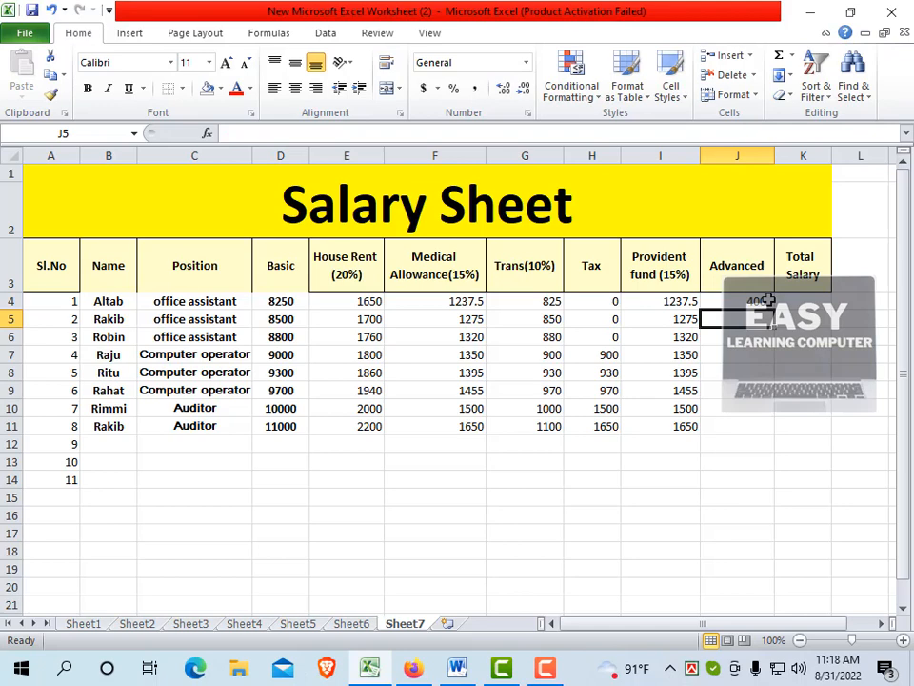
{"action": "key", "text": "Return"}
{"action": "type", "text": "2000"}
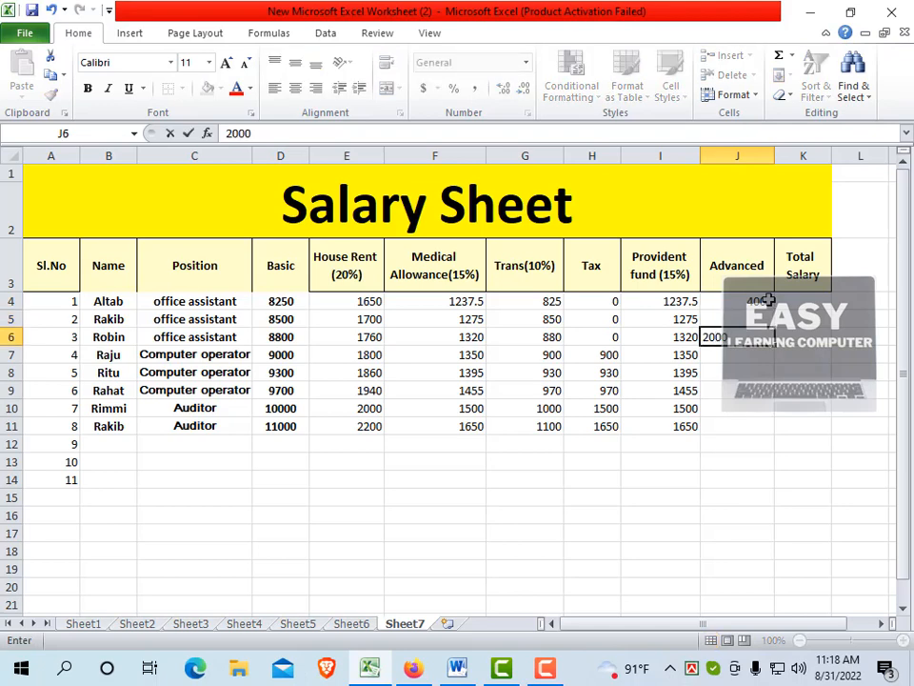
{"action": "key", "text": "Return"}
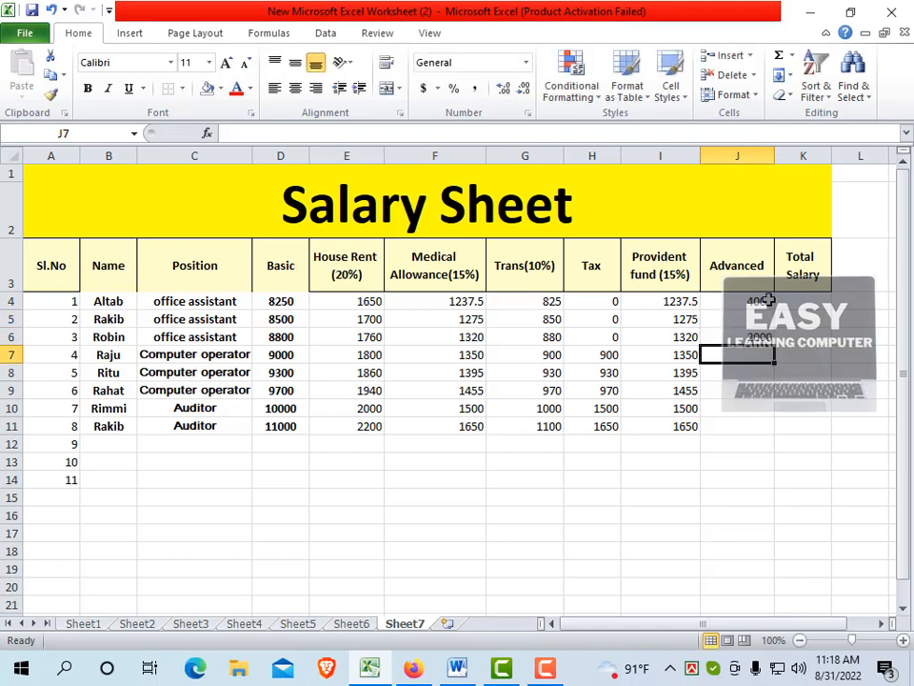
{"action": "key", "text": "Return"}
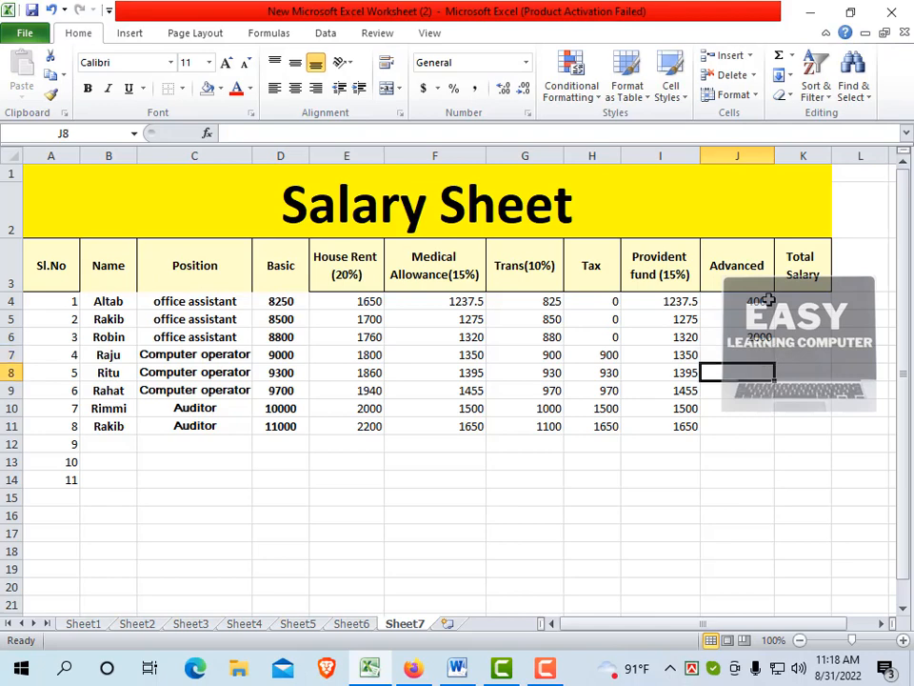
{"action": "type", "text": "5000"}
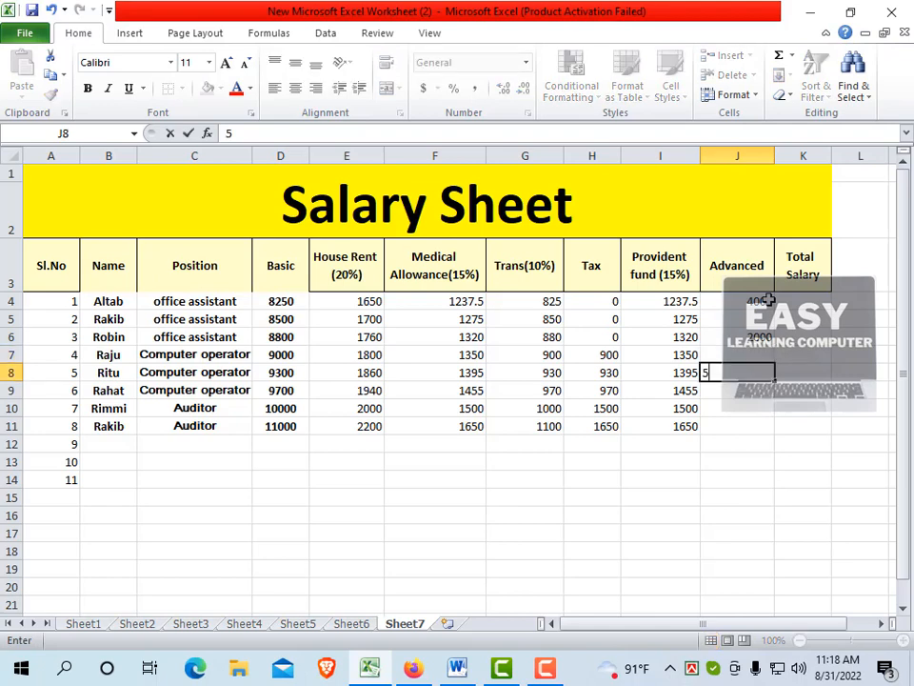
{"action": "key", "text": "Return"}
{"action": "key", "text": "Return"}
{"action": "key", "text": "Return"}
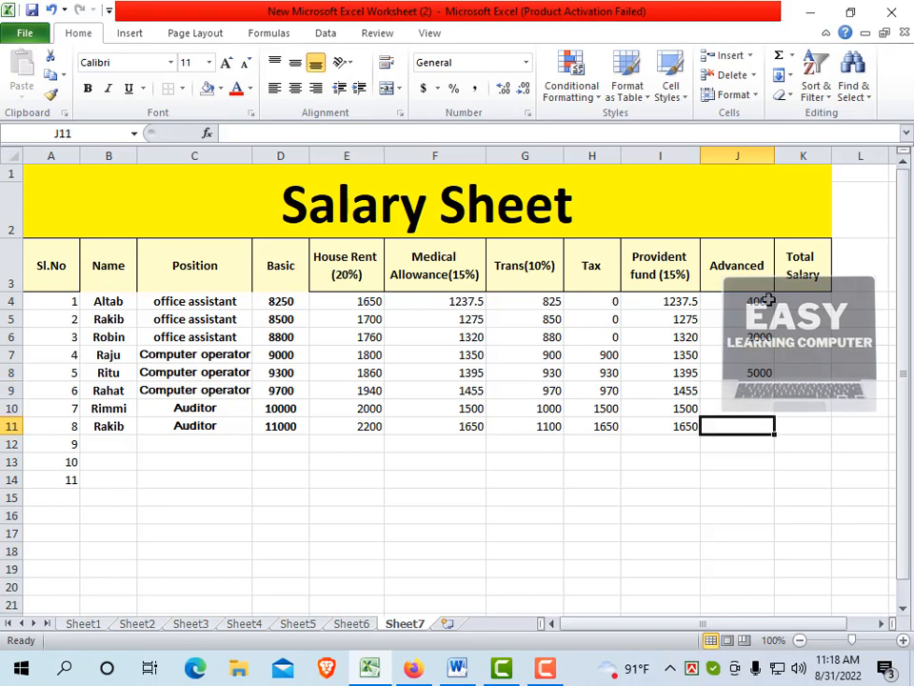
{"action": "type", "text": "6000"}
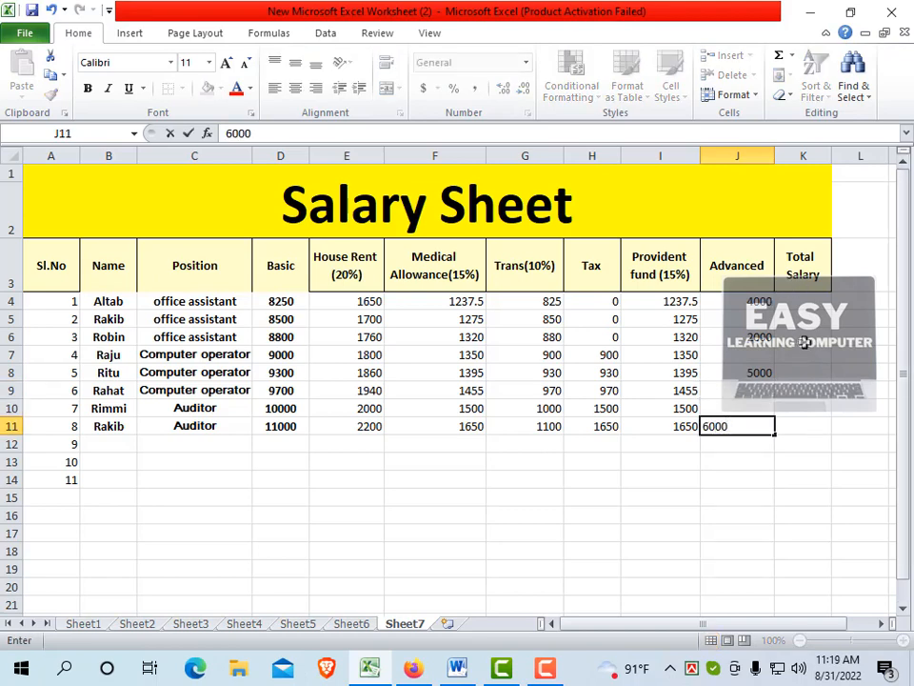
{"action": "left_click", "coordinate": [787, 339]}
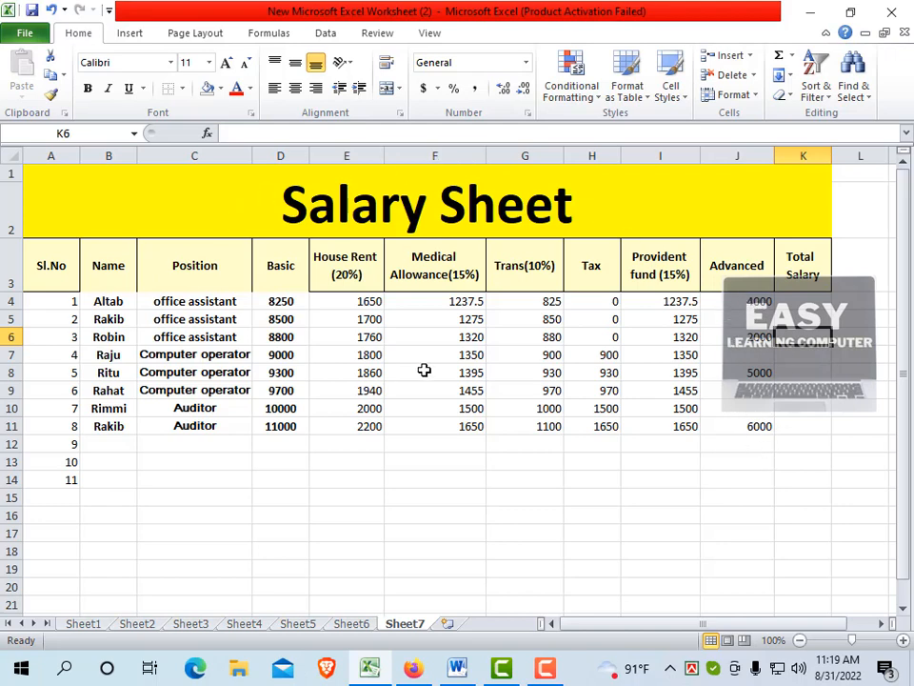
Start the Total Salary formula in K4 with the bracketed earnings sum =(D4+E4+F4+G4)
{"action": "left_click", "coordinate": [811, 300]}
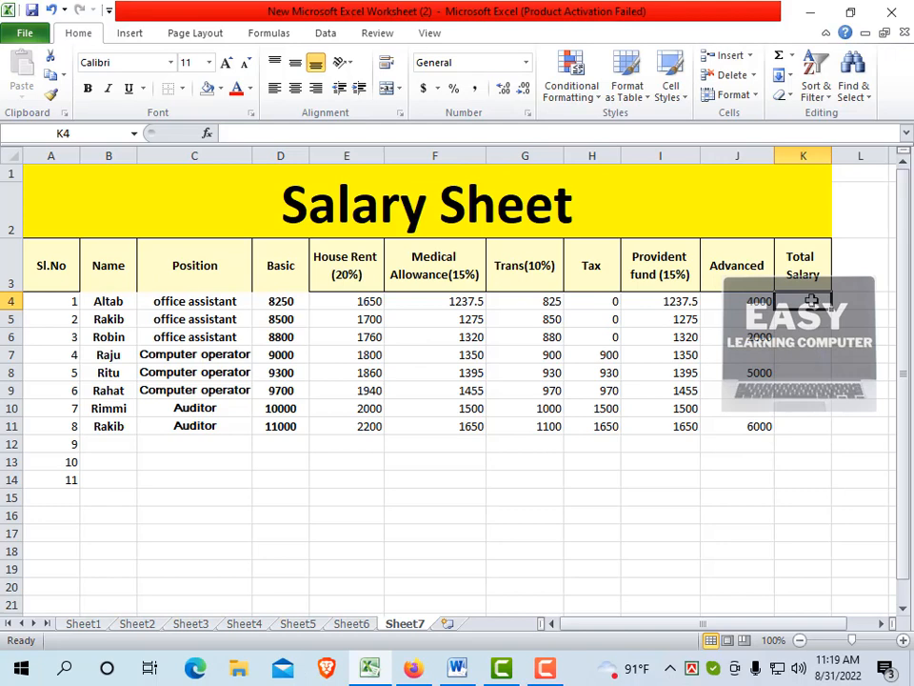
{"action": "type", "text": "="}
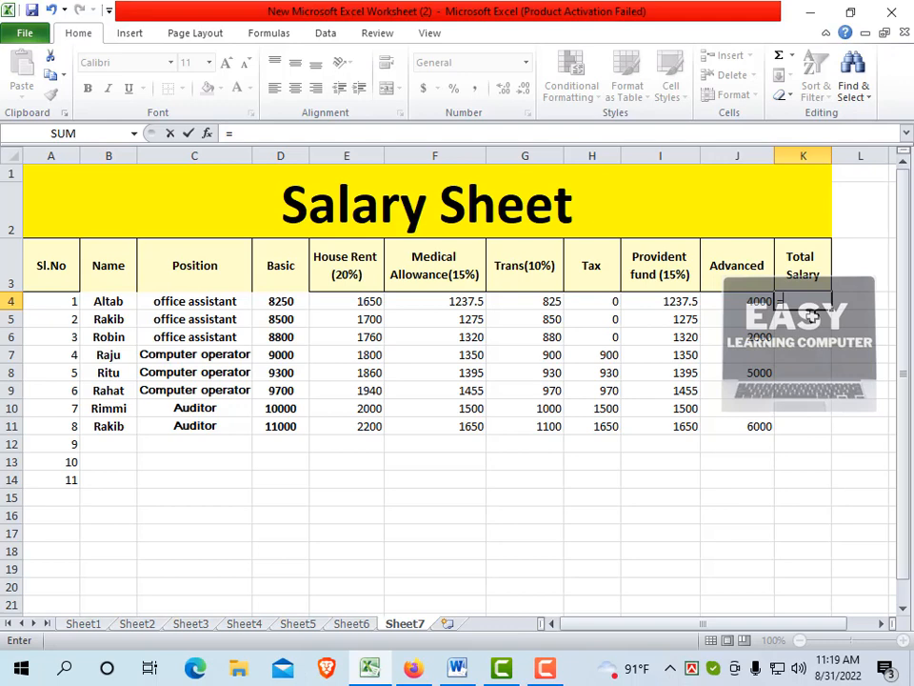
{"action": "type", "text": "("}
{"action": "left_click", "coordinate": [281, 301]}
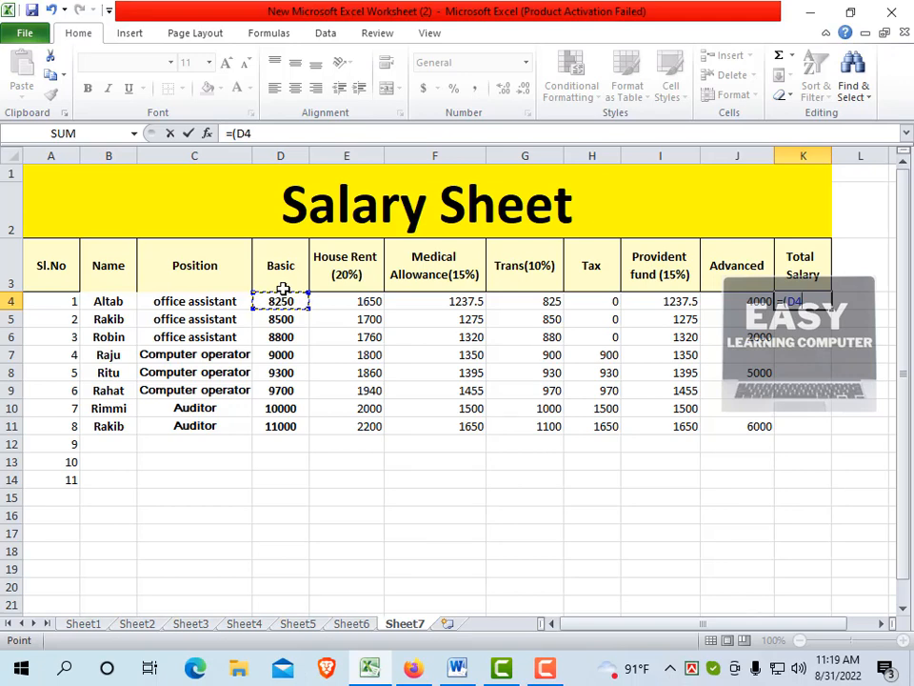
{"action": "type", "text": "+"}
{"action": "left_click", "coordinate": [347, 301]}
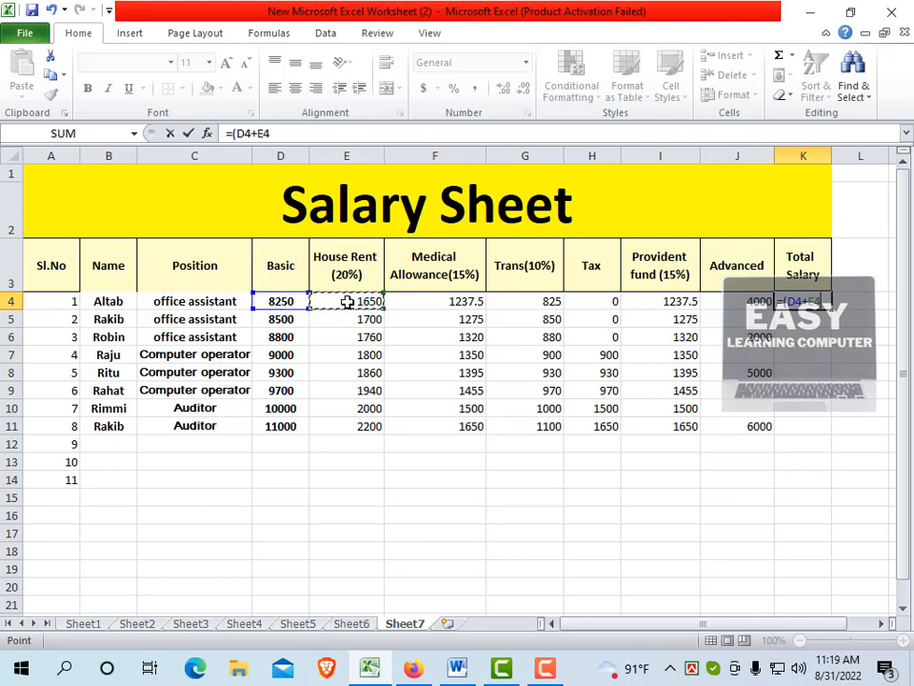
{"action": "type", "text": "+"}
{"action": "left_click", "coordinate": [453, 303]}
{"action": "type", "text": "+"}
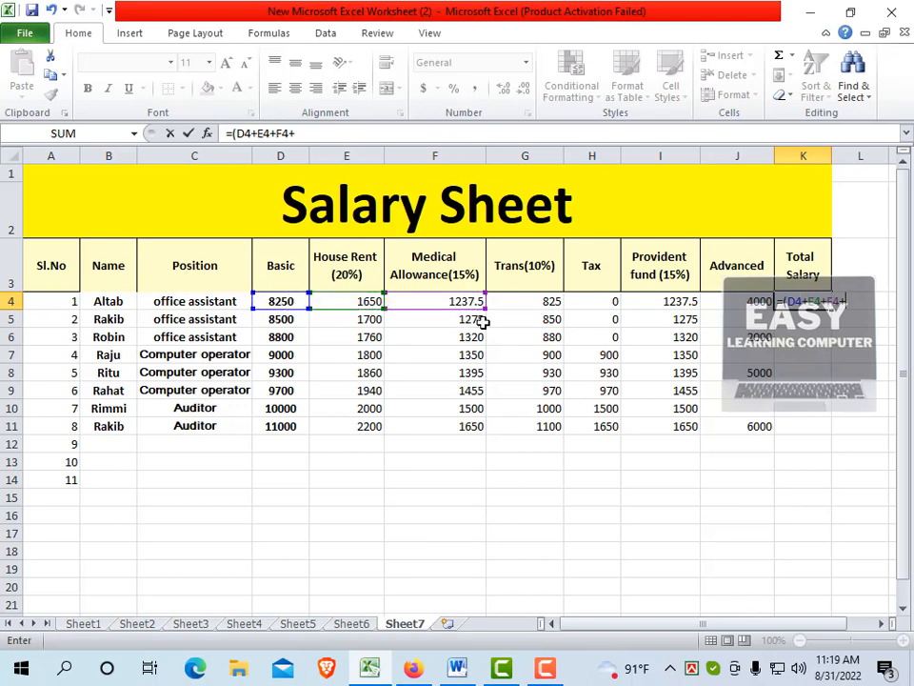
{"action": "left_click", "coordinate": [512, 303]}
{"action": "type", "text": "+"}
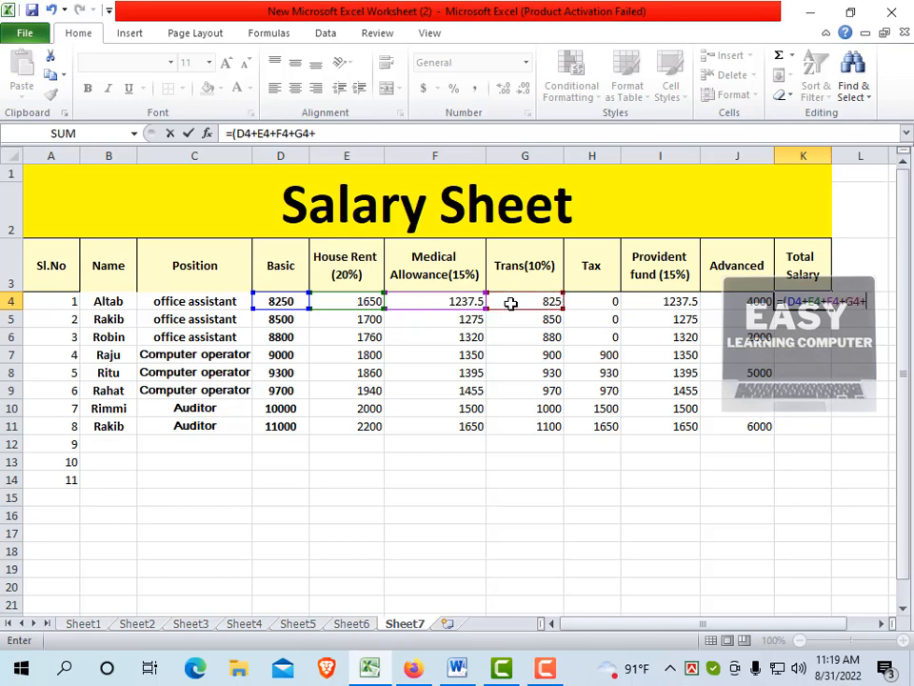
{"action": "key", "text": "BackSpace"}
{"action": "type", "text": ")-("}
Subtract the bracketed deductions (H4+I4+J4) in the Total Salary formula and commit it
{"action": "left_click", "coordinate": [594, 302]}
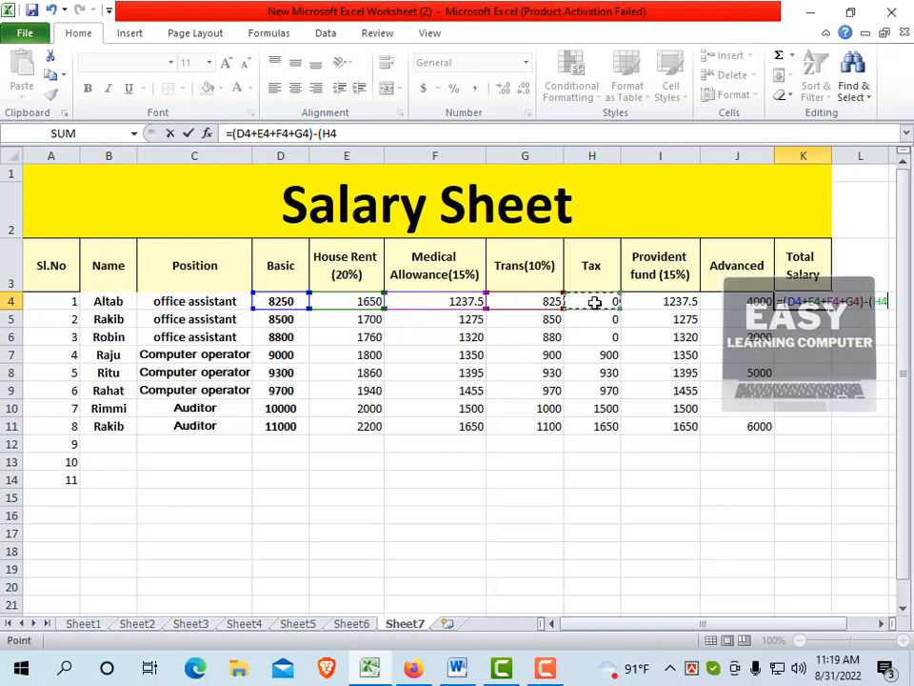
{"action": "type", "text": "+"}
{"action": "left_click", "coordinate": [672, 301]}
{"action": "type", "text": "+"}
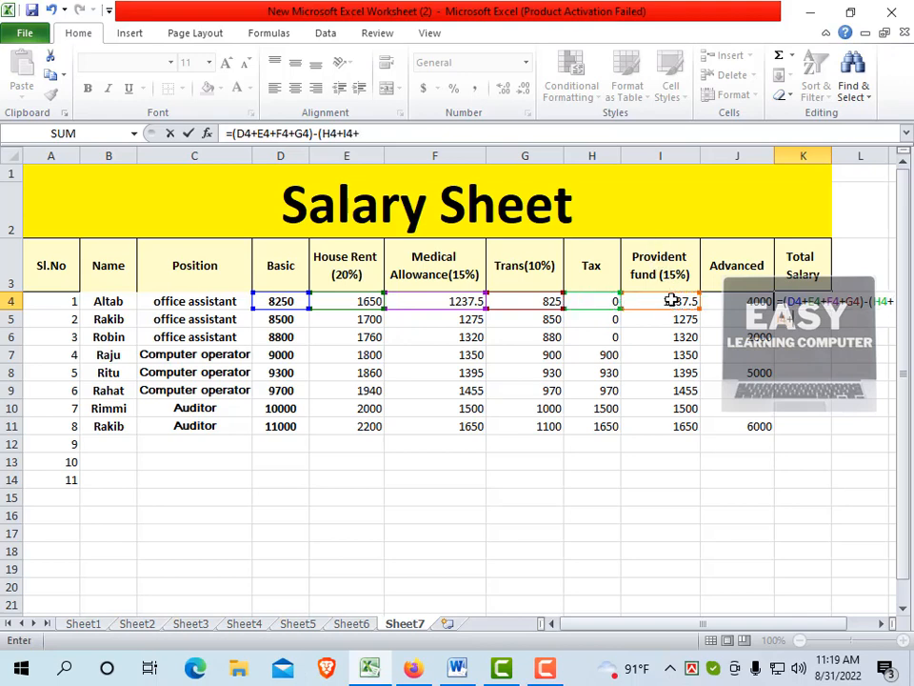
{"action": "left_click", "coordinate": [743, 300]}
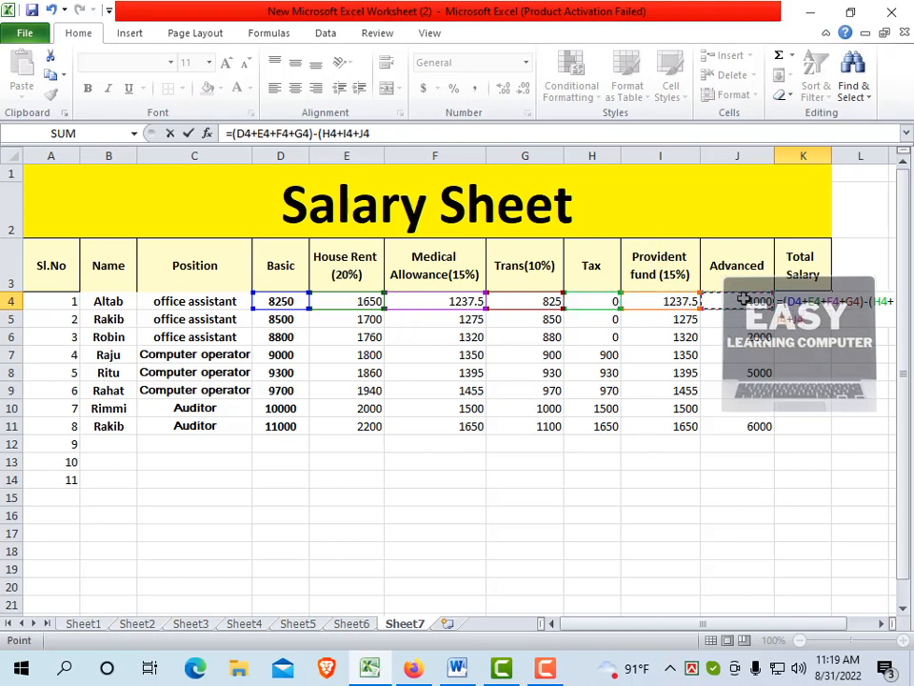
{"action": "type", "text": ")"}
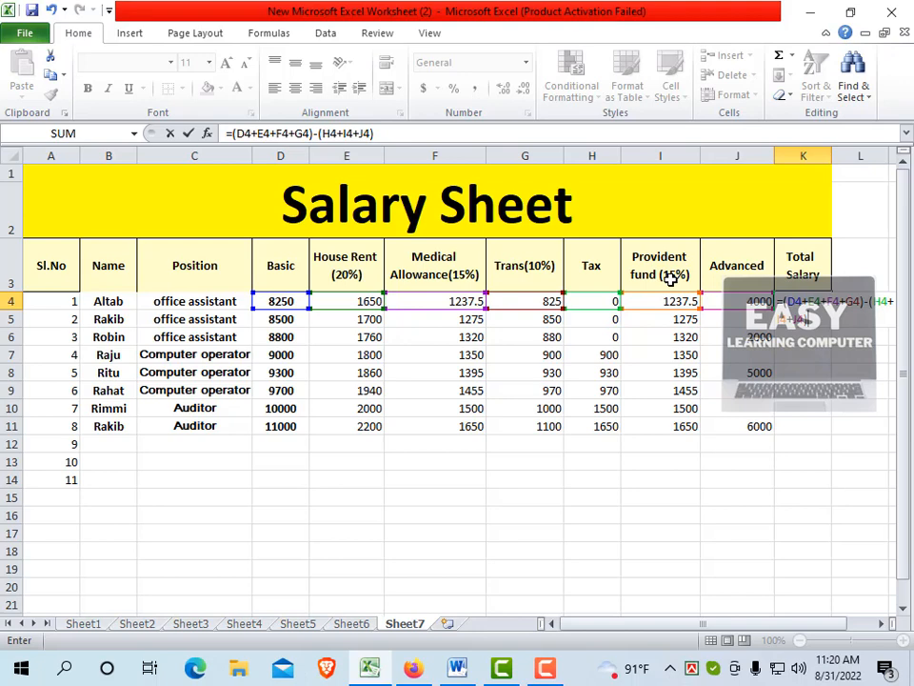
{"action": "key", "text": "Return"}
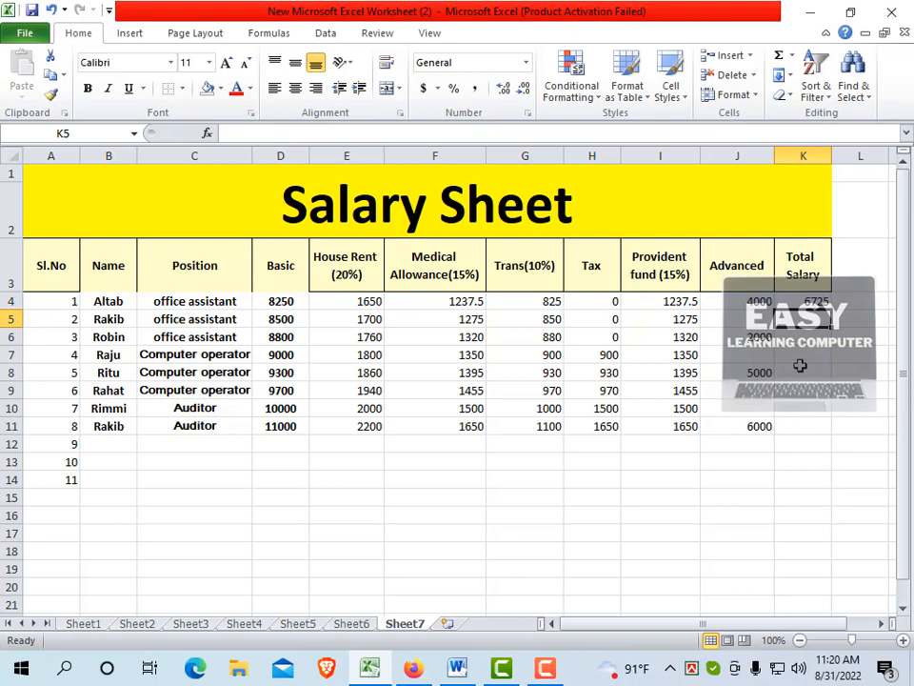
Fill the Total Salary formula from K4 down to K11 for all listed employees
{"action": "left_click", "coordinate": [800, 301]}
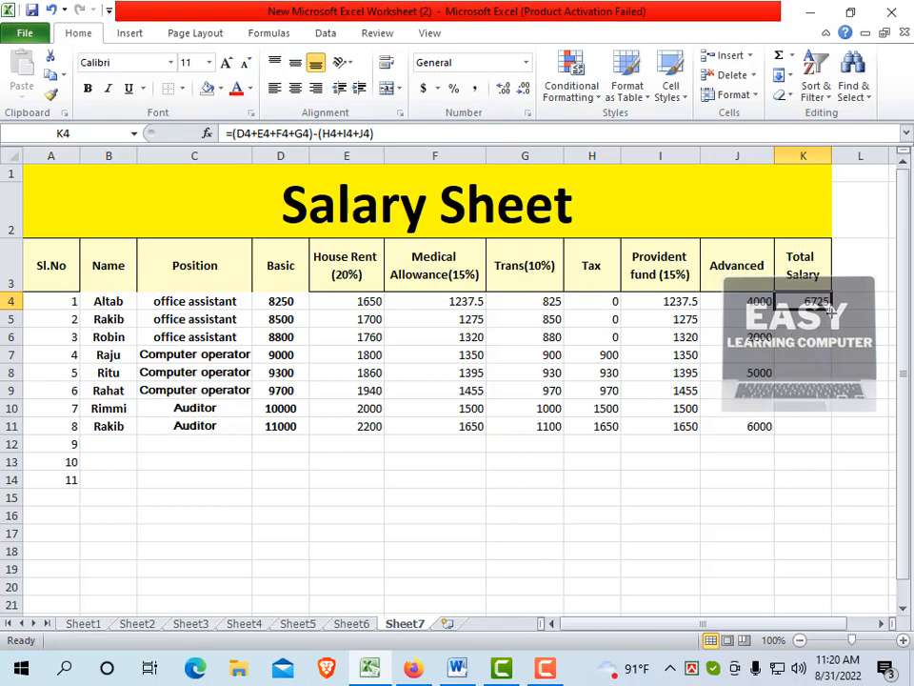
{"action": "left_click_drag", "start_coordinate": [830, 307], "coordinate": [831, 437]}
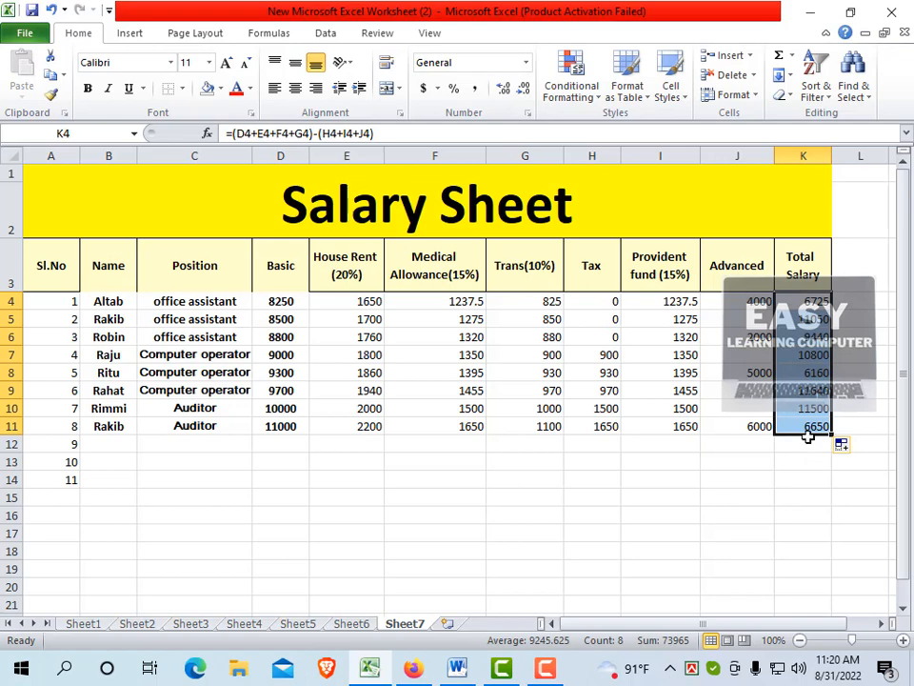
{"action": "left_click", "coordinate": [803, 389]}
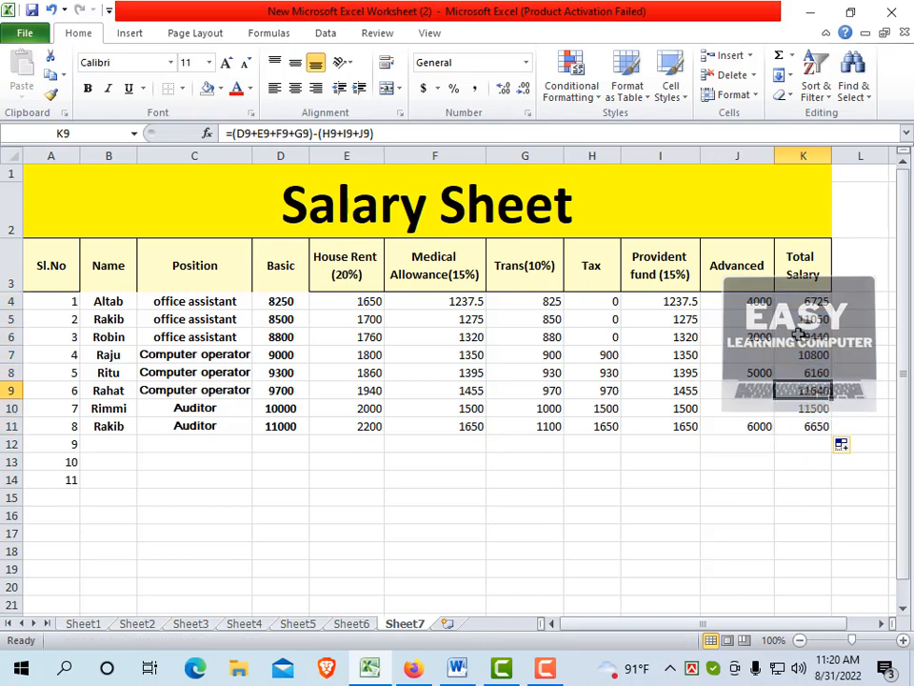
{"action": "left_click", "coordinate": [798, 335]}
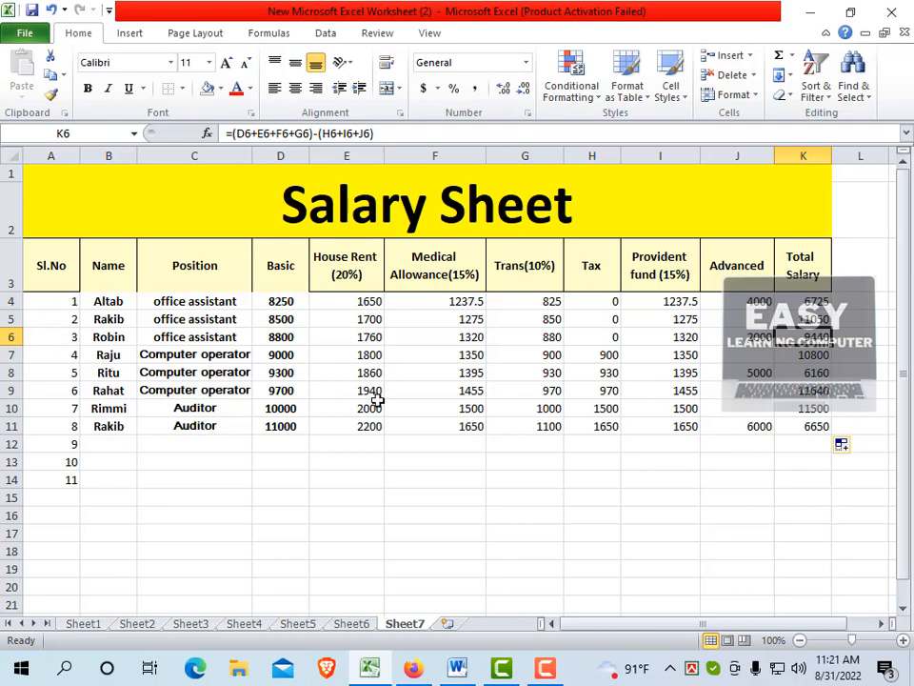
{"action": "left_click", "coordinate": [427, 408]}
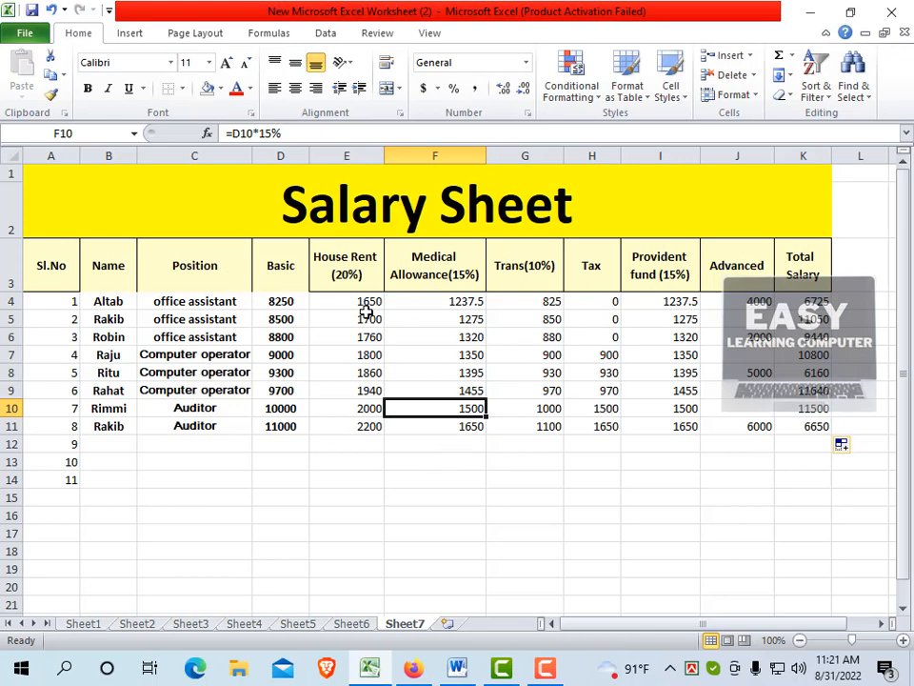
Apply all borders to the salary table A1:K11 and centre its contents horizontally
{"action": "left_click", "coordinate": [90, 224]}
{"action": "left_click_drag", "start_coordinate": [89, 224], "coordinate": [232, 427]}
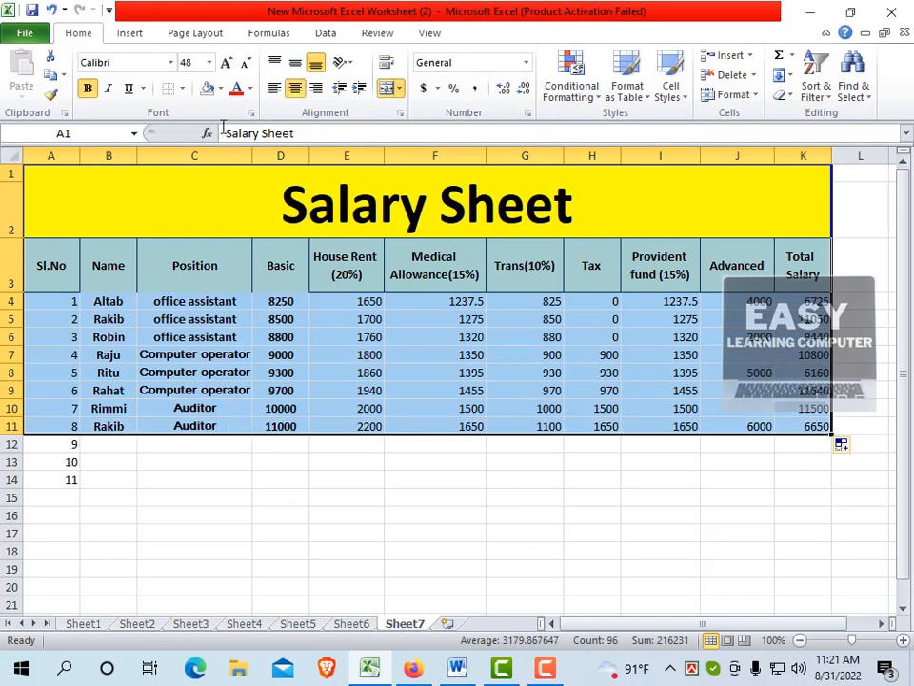
{"action": "left_click", "coordinate": [181, 92]}
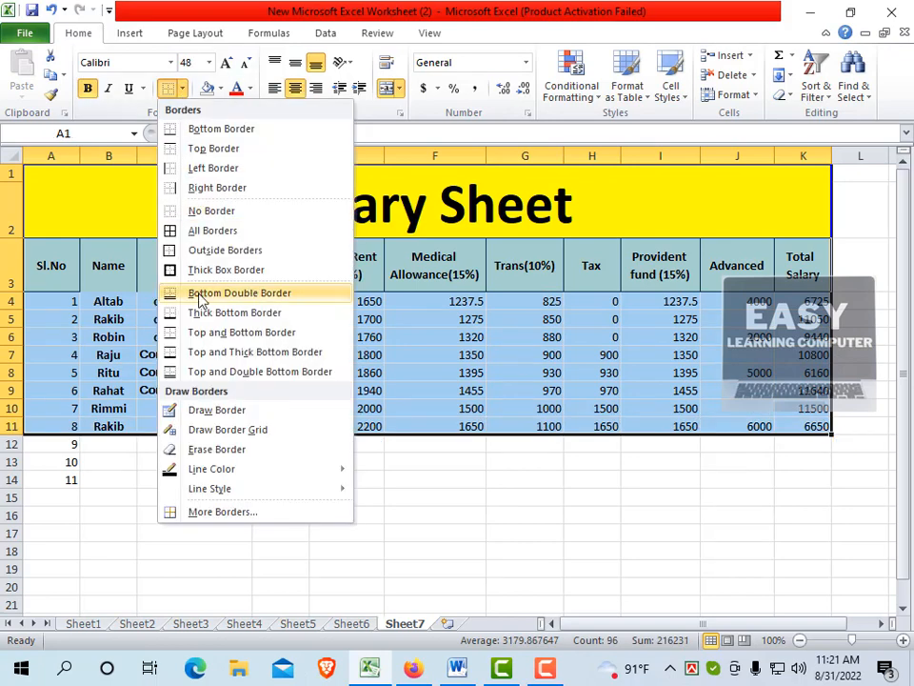
{"action": "left_click", "coordinate": [195, 231]}
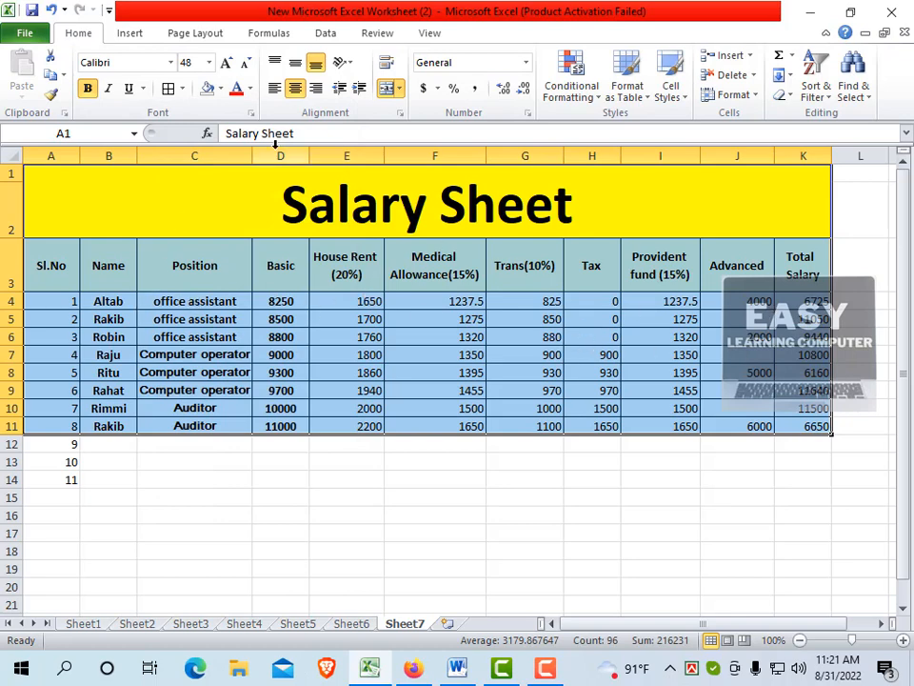
{"action": "left_click", "coordinate": [295, 89]}
{"action": "left_click", "coordinate": [295, 89]}
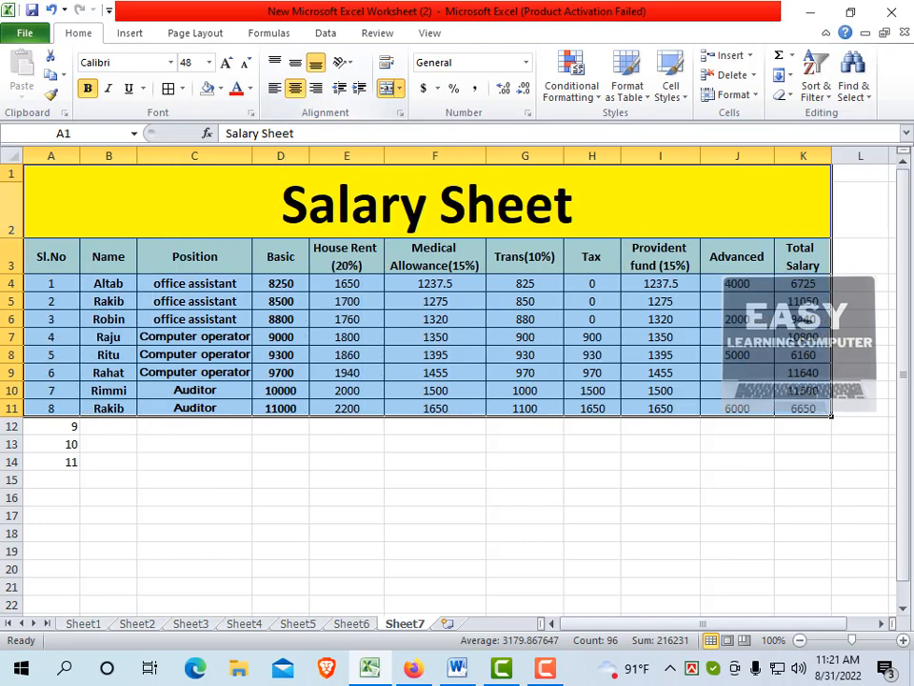
Make all text in the salary table A1:K11 bold, including the employee data rows
{"action": "left_click", "coordinate": [88, 88]}
{"action": "left_click", "coordinate": [87, 89]}
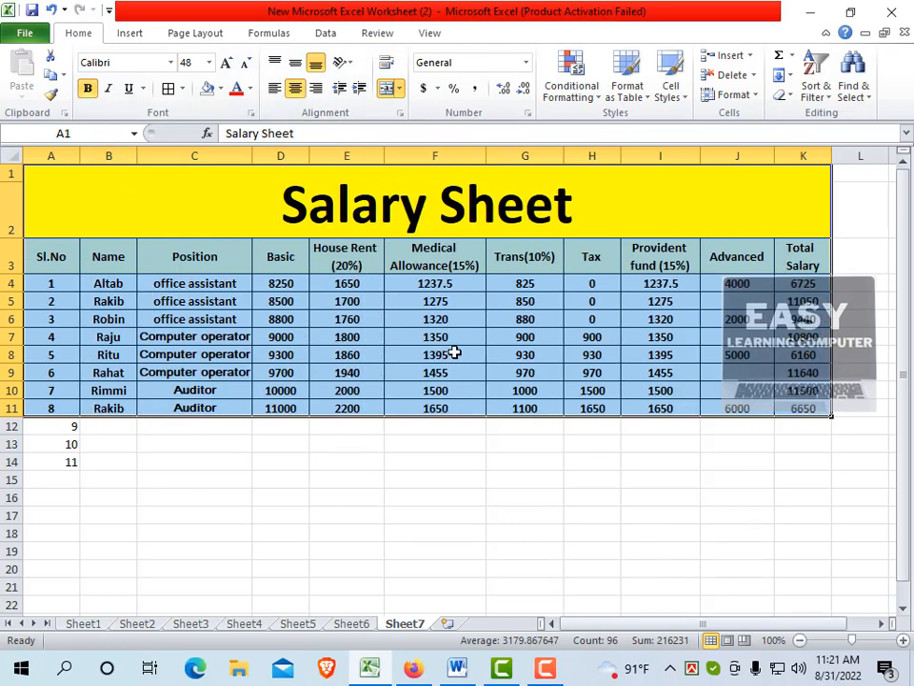
{"action": "left_click", "coordinate": [453, 353]}
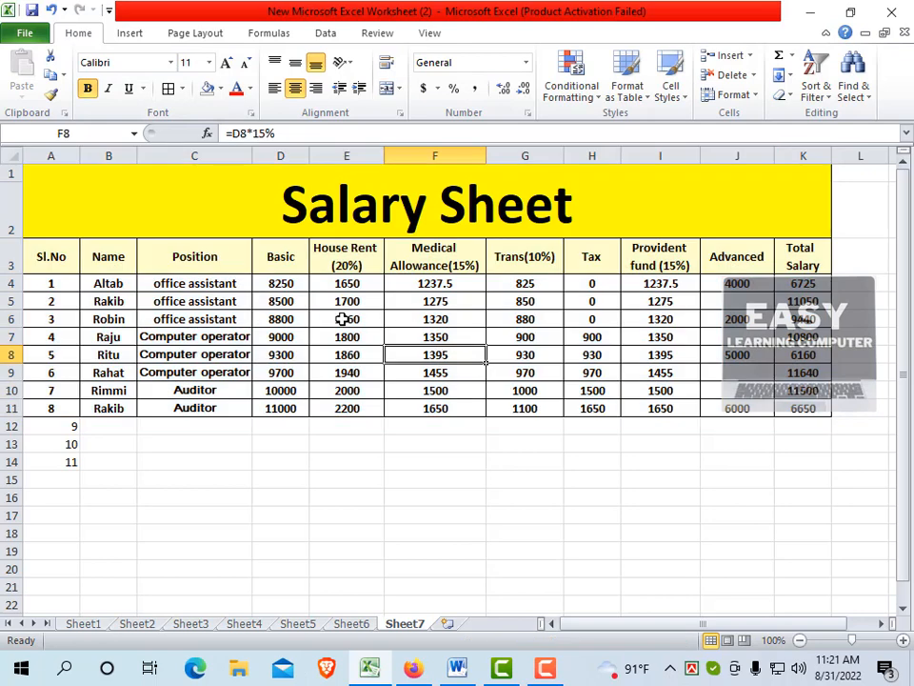
Fill the employee rows A4:K11 on Sheet7 with light olive green, using the salary table on Sheet5 as the colour reference
{"action": "left_click", "coordinate": [299, 623]}
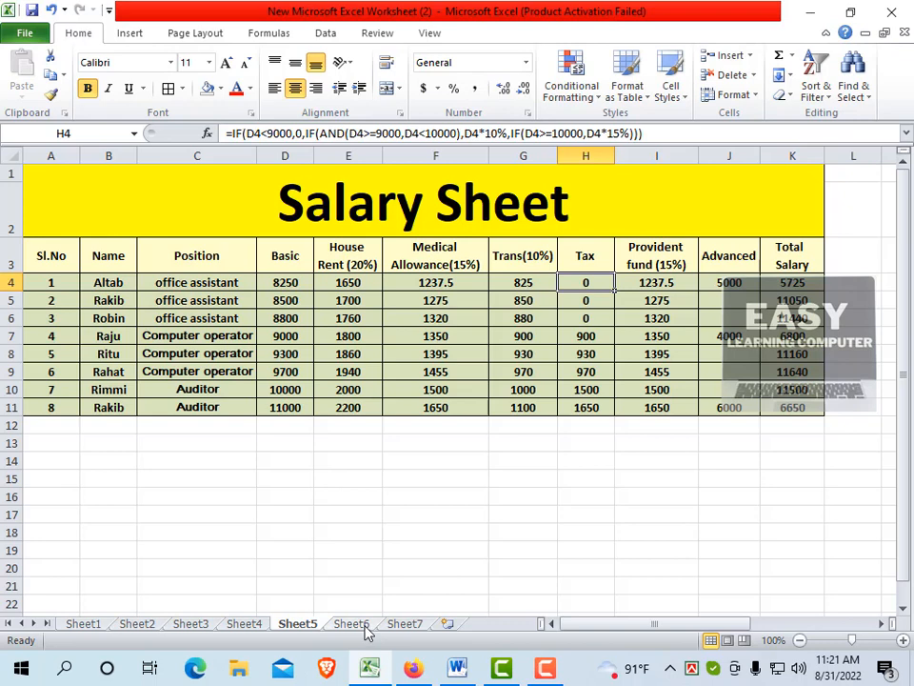
{"action": "left_click", "coordinate": [405, 624]}
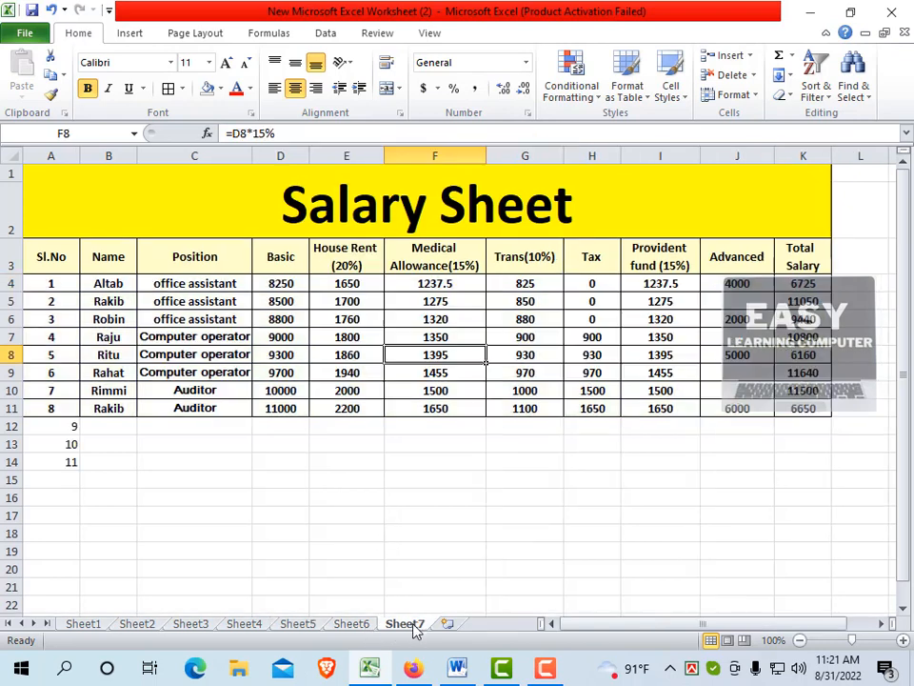
{"action": "left_click", "coordinate": [357, 319]}
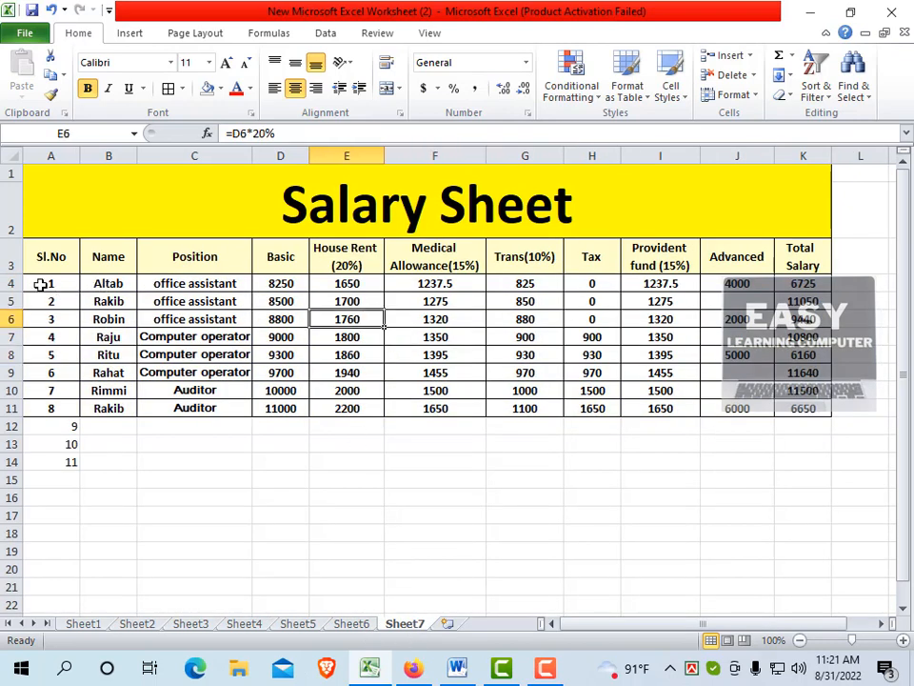
{"action": "left_click_drag", "start_coordinate": [48, 301], "coordinate": [82, 318]}
{"action": "left_click_drag", "start_coordinate": [194, 355], "coordinate": [601, 426]}
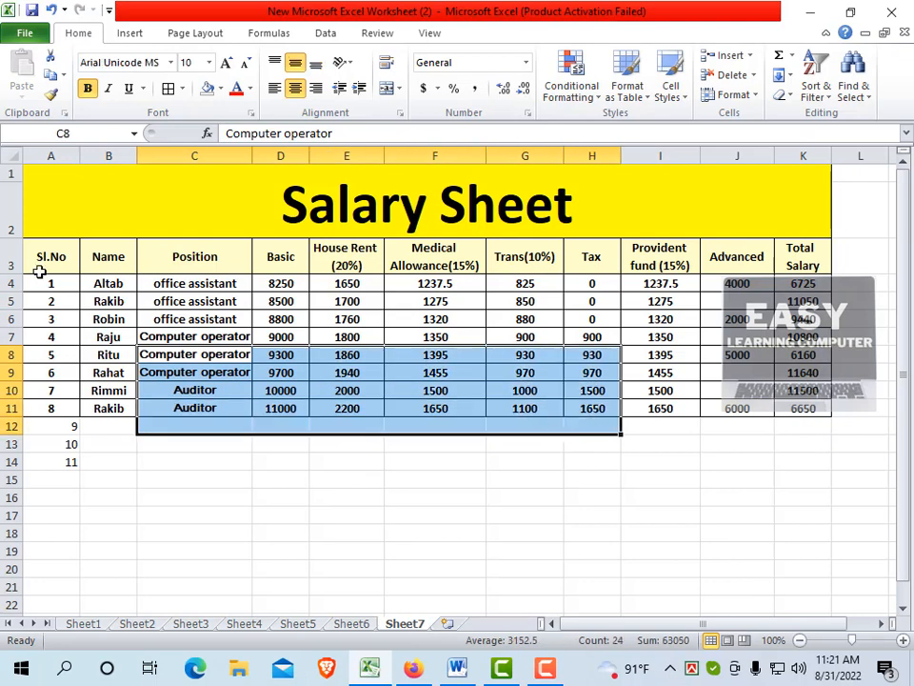
{"action": "left_click_drag", "start_coordinate": [50, 284], "coordinate": [437, 388]}
{"action": "left_click_drag", "start_coordinate": [748, 415], "coordinate": [801, 408]}
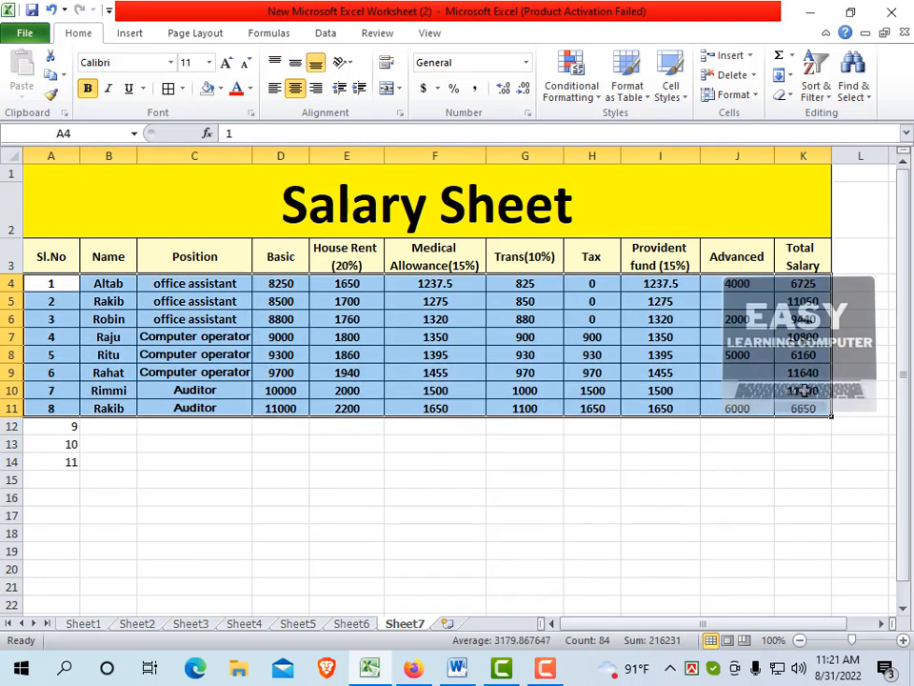
{"action": "left_click", "coordinate": [220, 89]}
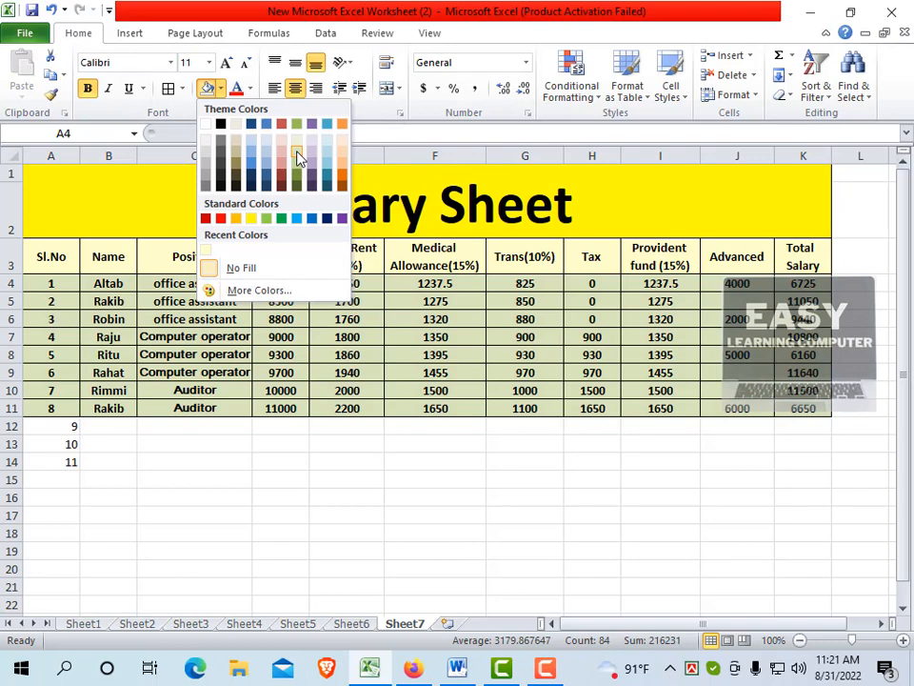
{"action": "left_click", "coordinate": [298, 155]}
{"action": "left_click", "coordinate": [583, 318]}
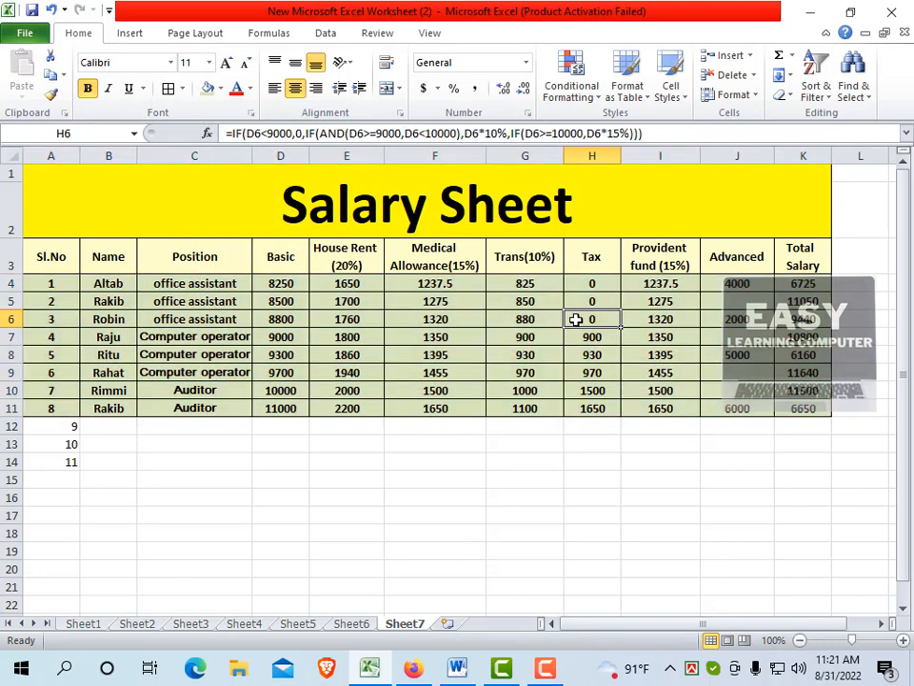